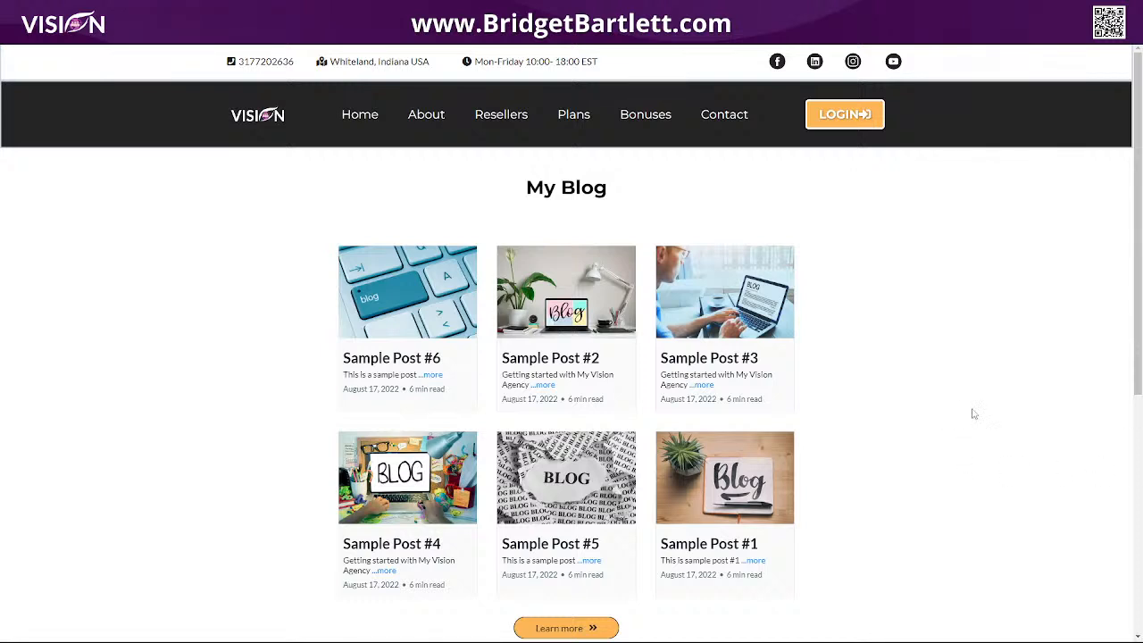
Open Sample Post #6 from the blog overview and examine its category, publication date, reading time and opening quote
scroll(974, 415, down, 1)
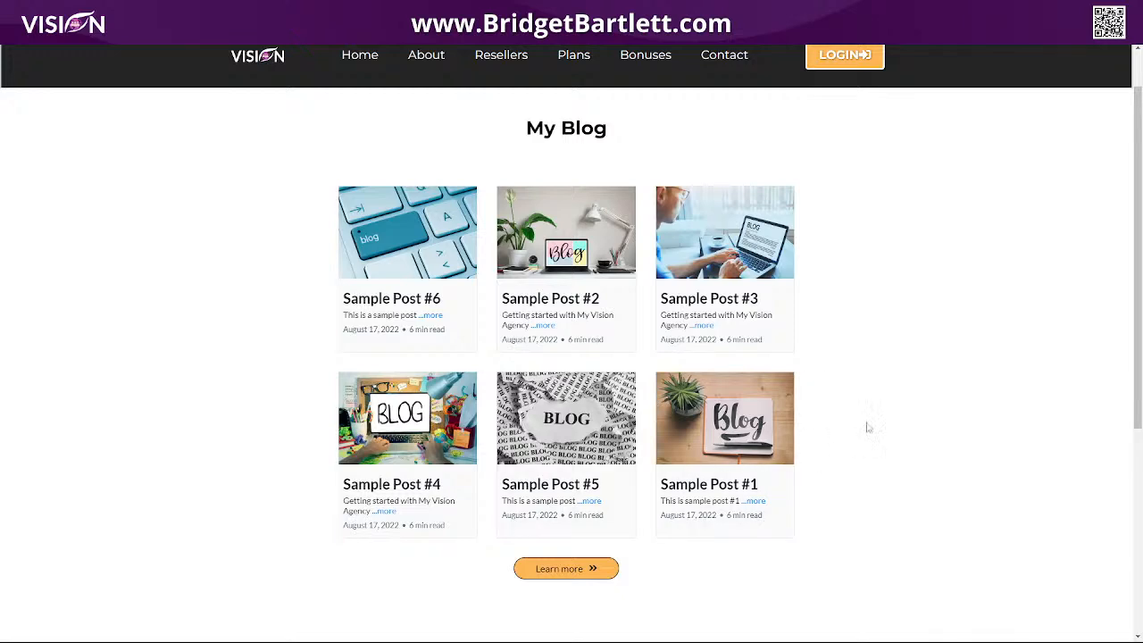
click(393, 255)
scroll(811, 333, down, 2)
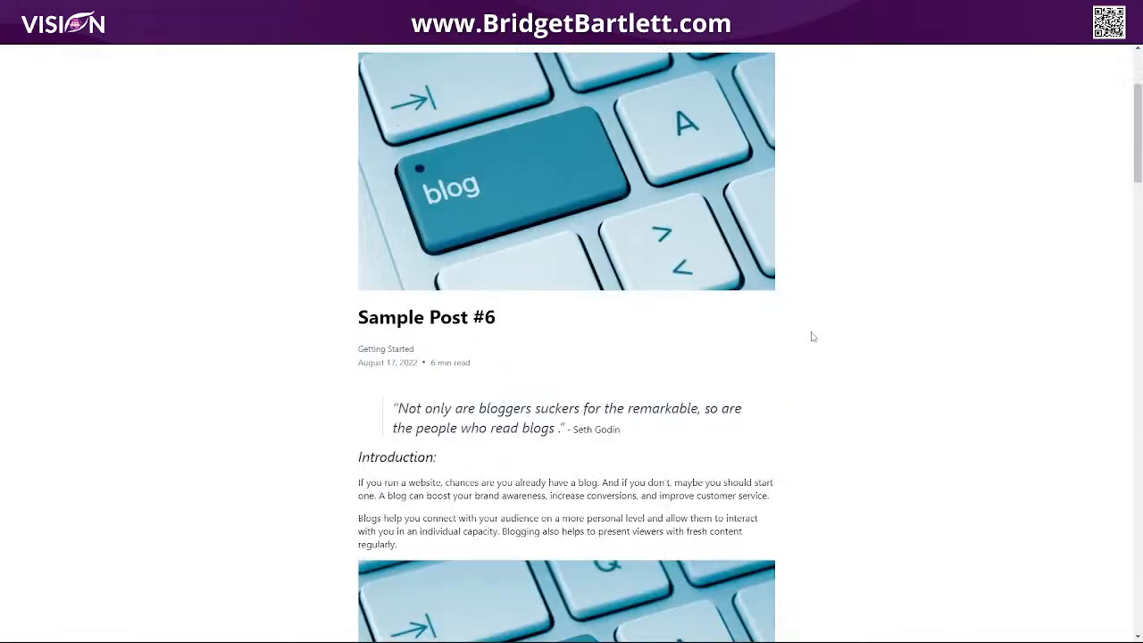
scroll(533, 293, up, 3)
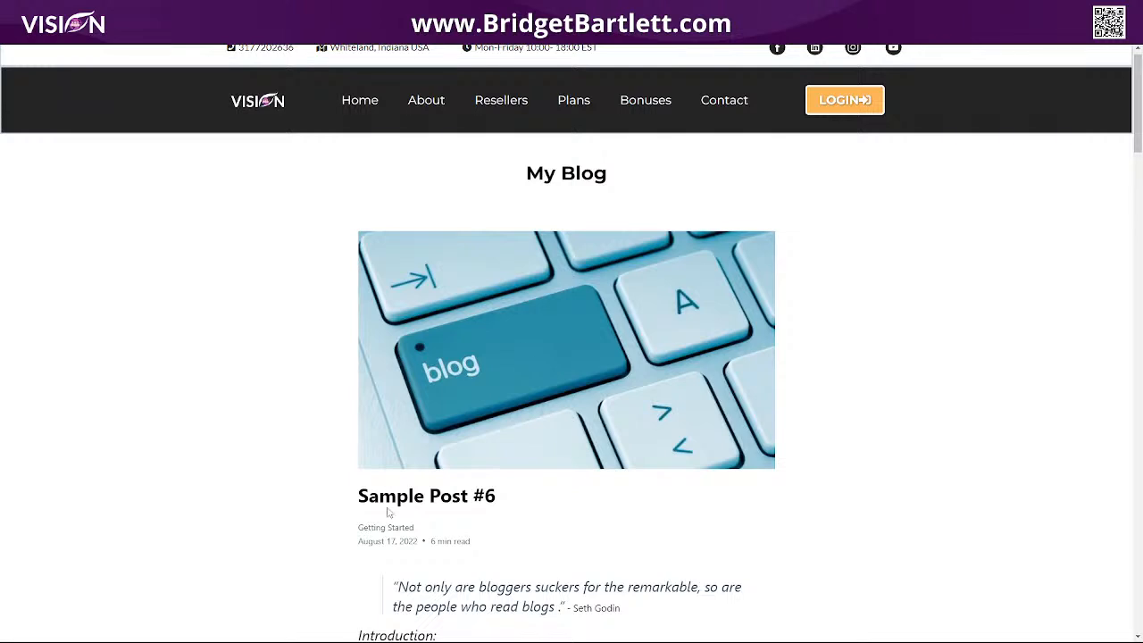
drag(351, 533, 416, 525)
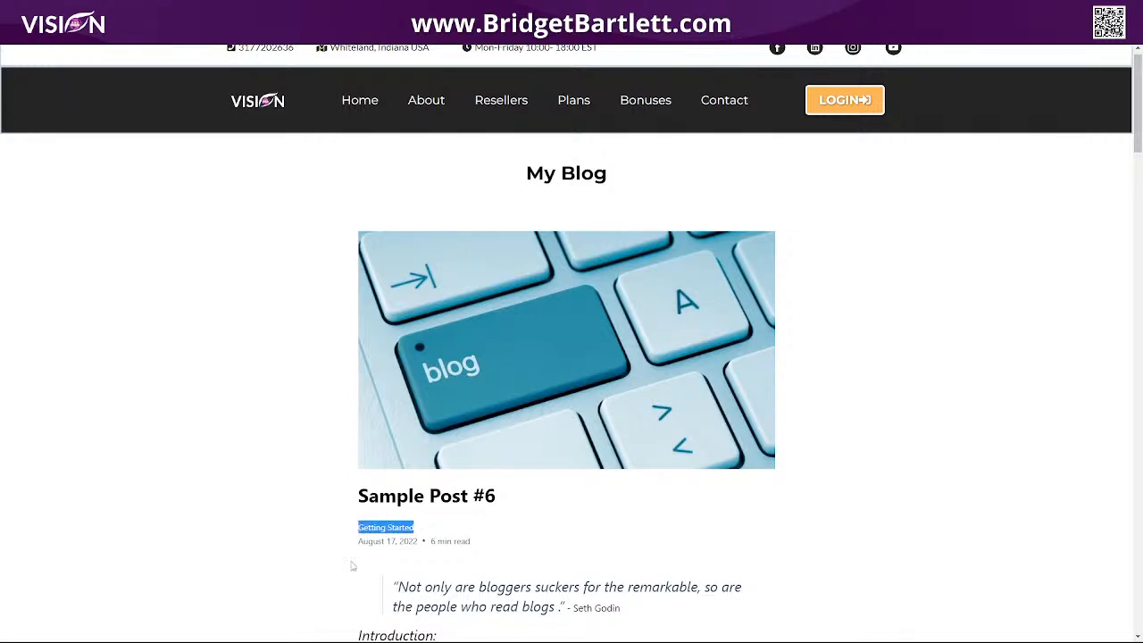
scroll(353, 561, down, 3)
drag(355, 312, 473, 306)
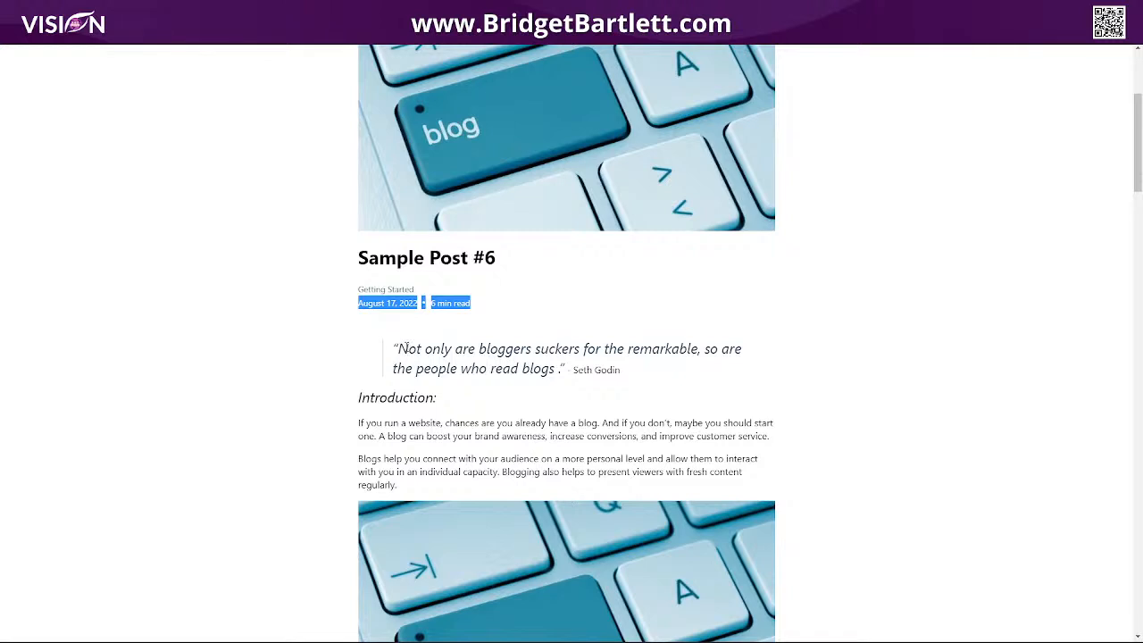
drag(407, 348, 703, 376)
Read through the body of Sample Post #6, including its images, numbered reasons, embedded videos and blog checklist
scroll(977, 385, down, 4)
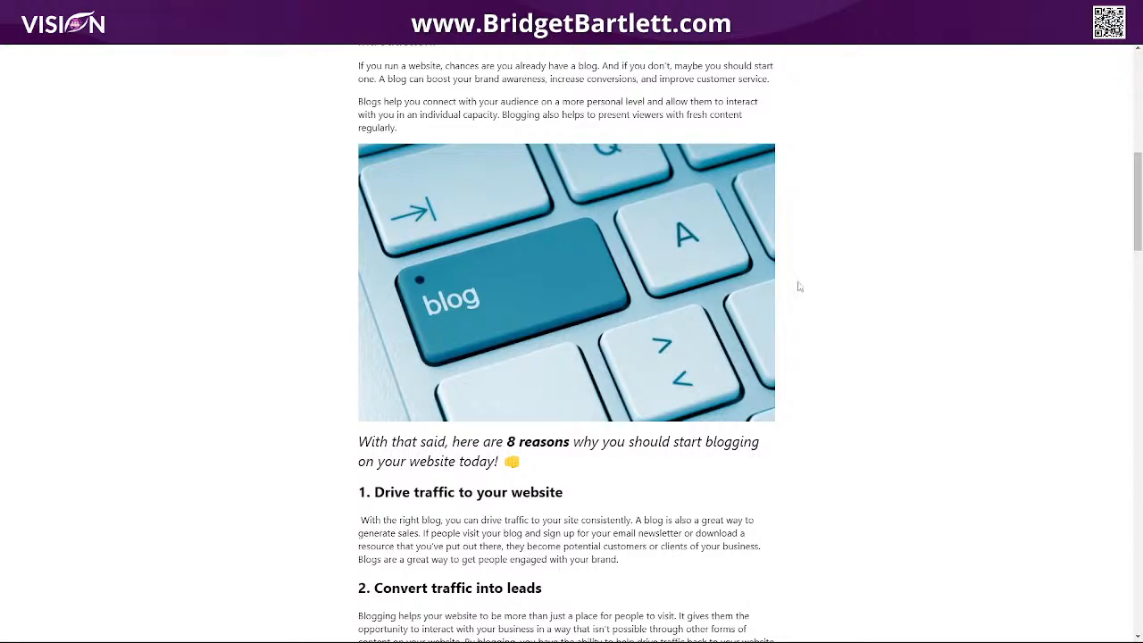
scroll(798, 285, down, 1)
scroll(613, 357, down, 6)
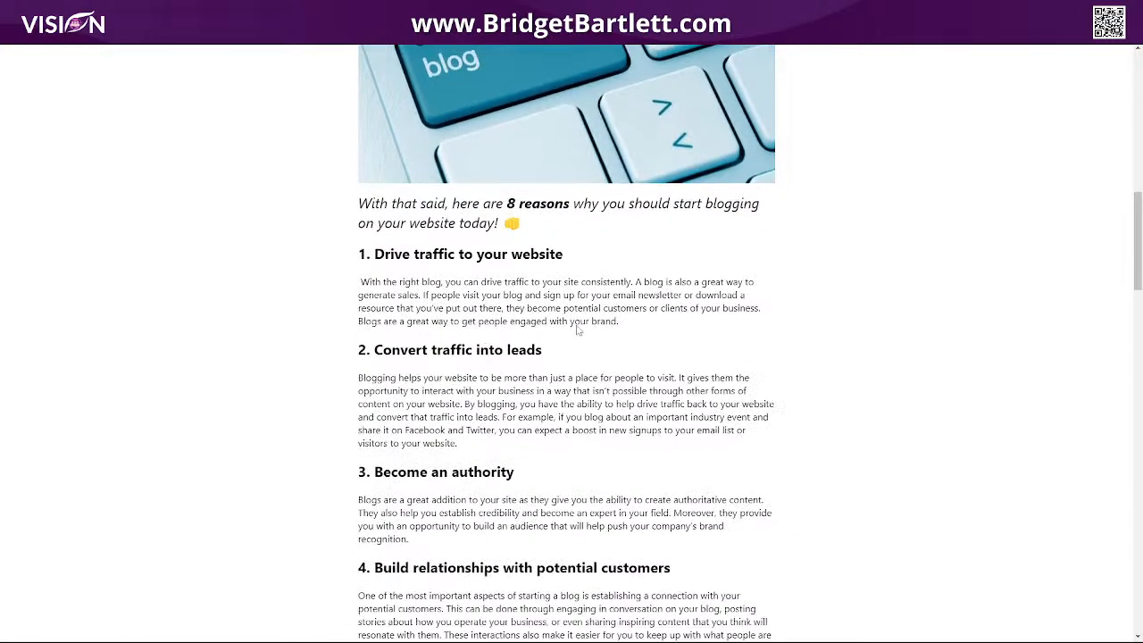
scroll(830, 327, down, 4)
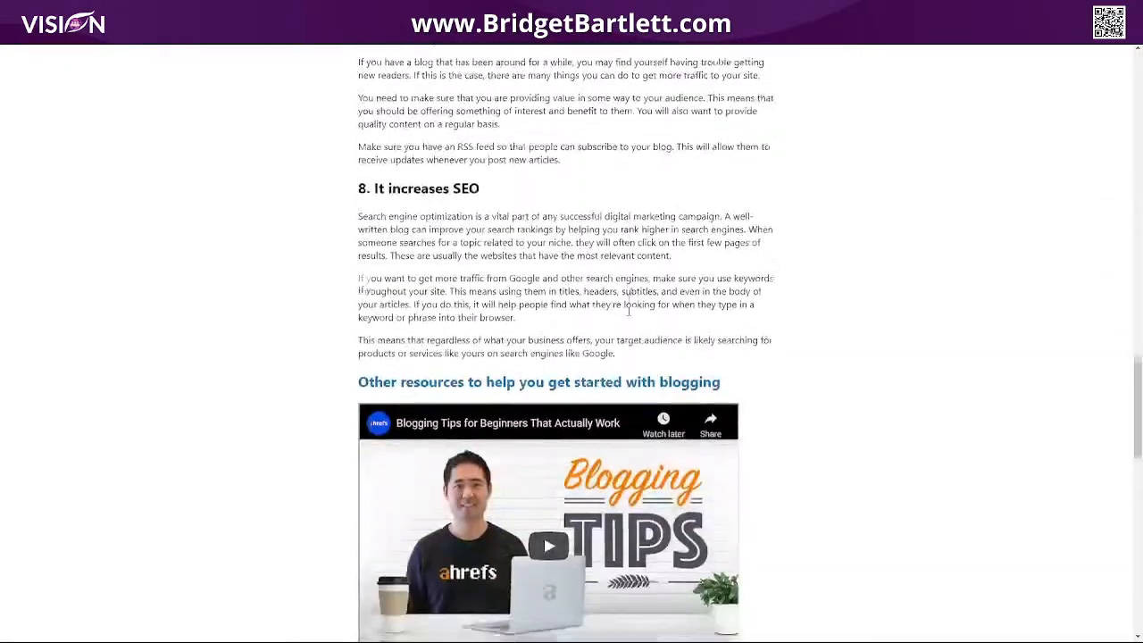
scroll(829, 327, down, 2)
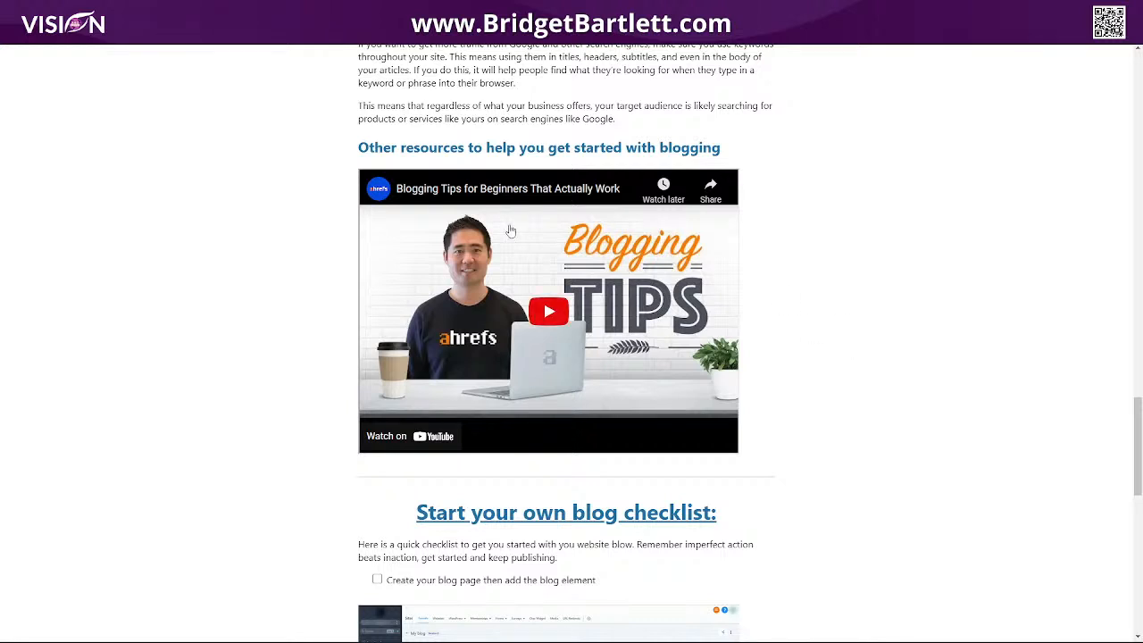
scroll(847, 421, down, 2)
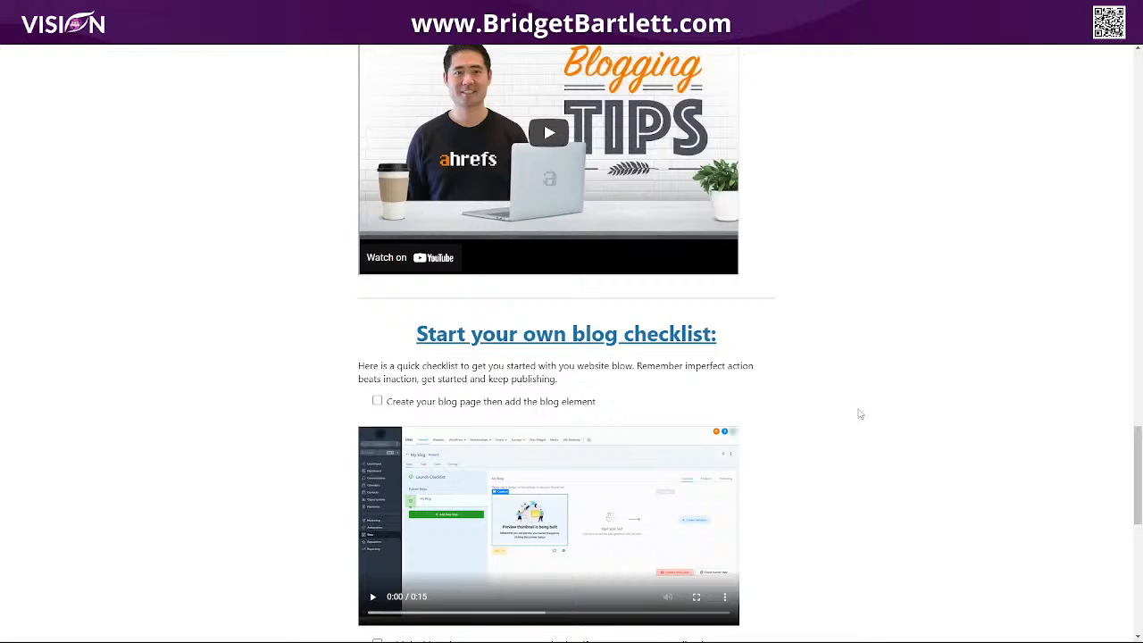
scroll(849, 418, down, 2)
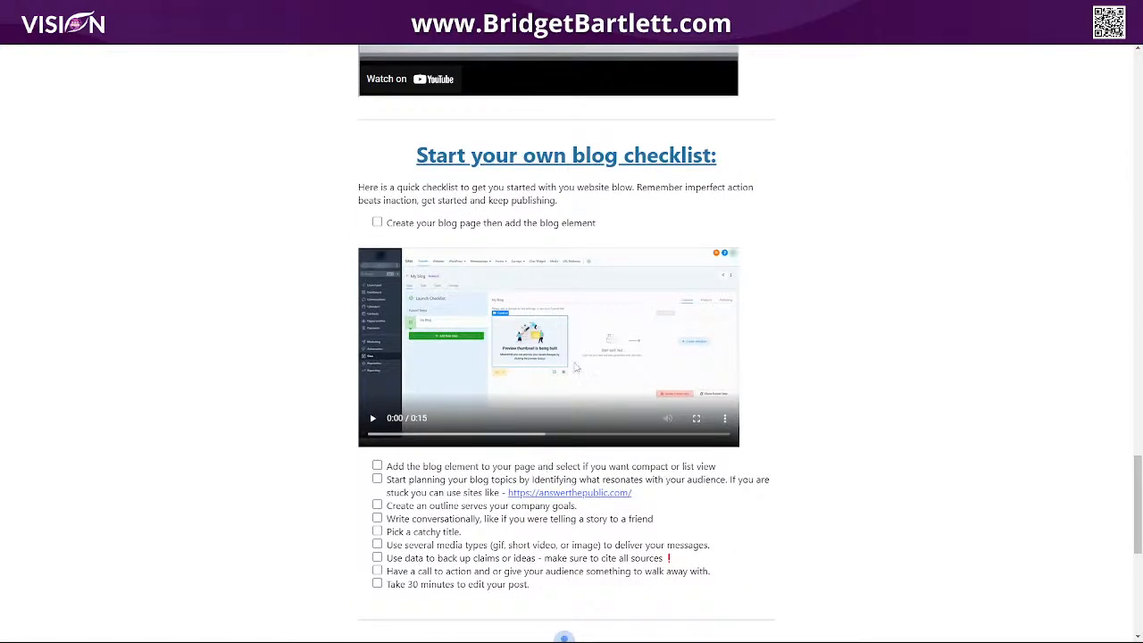
scroll(831, 441, down, 2)
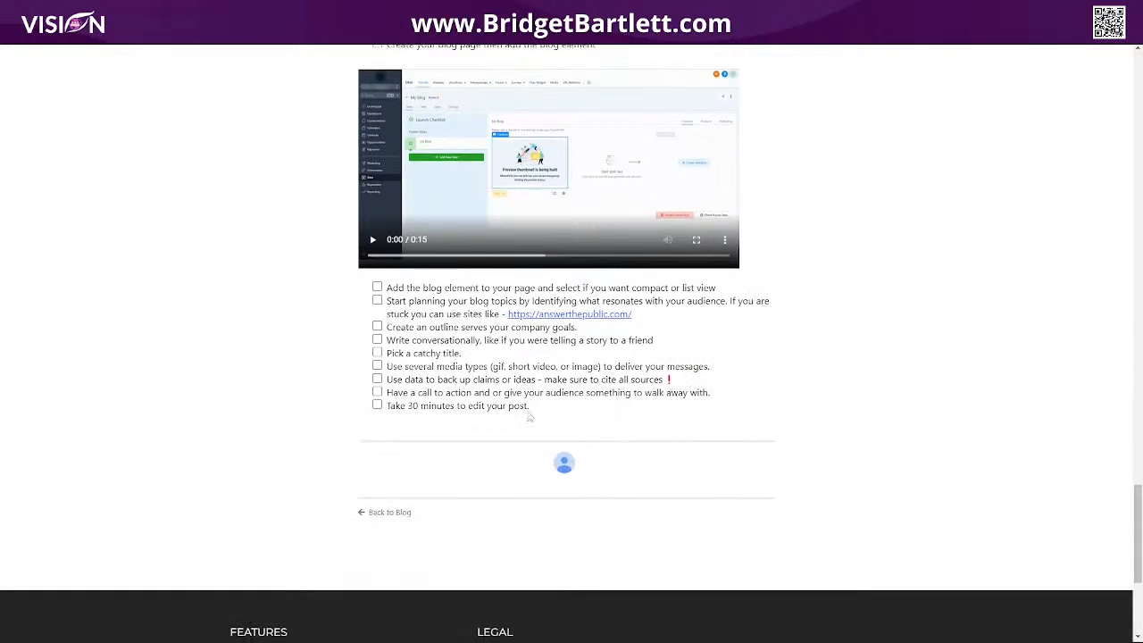
Tick the checklist items on adding the blog element, planning topics and creating an outline, and clear all three again
click(377, 288)
click(378, 301)
click(377, 327)
click(377, 301)
click(377, 327)
click(376, 287)
Return from the post to the blog overview and look over the sample post cards
click(386, 514)
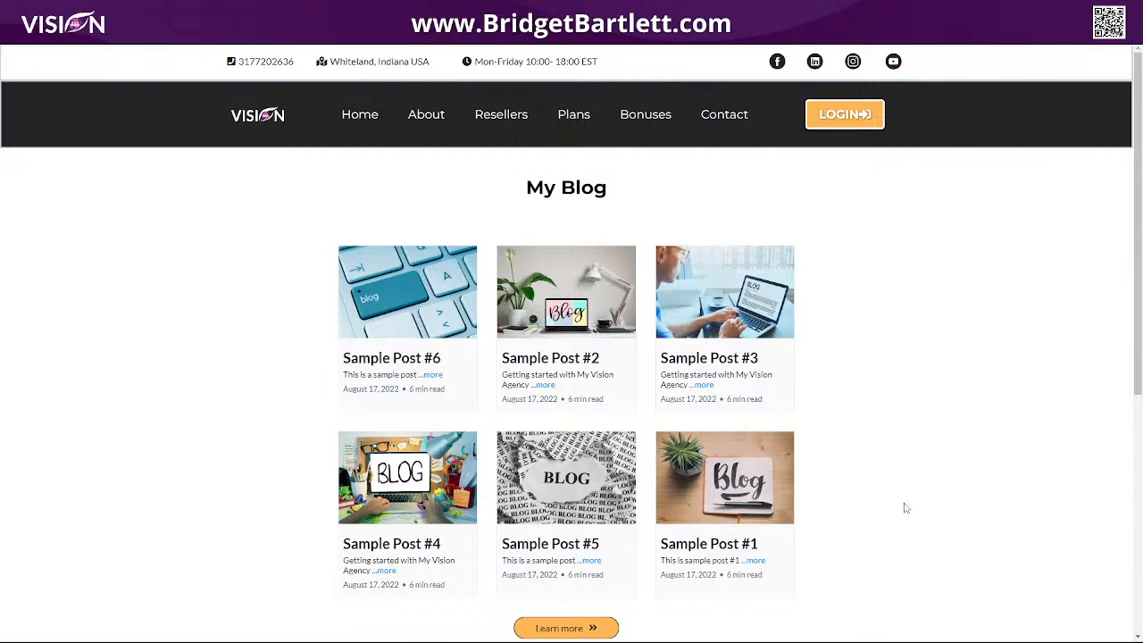
scroll(897, 506, down, 1)
scroll(871, 464, down, 1)
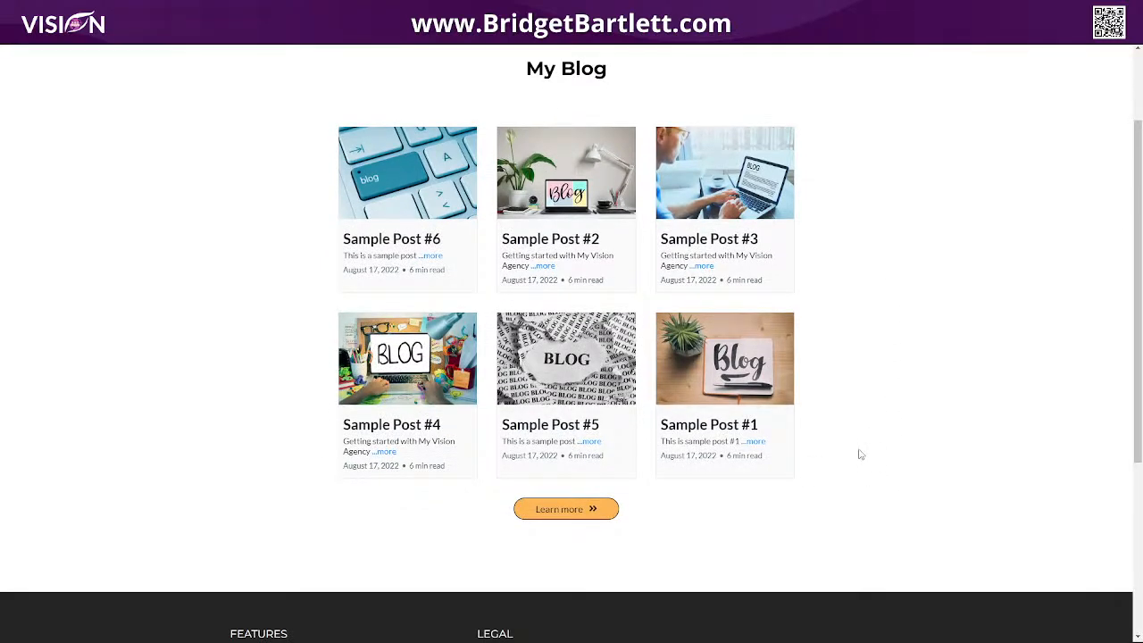
scroll(860, 454, up, 1)
scroll(860, 455, up, 1)
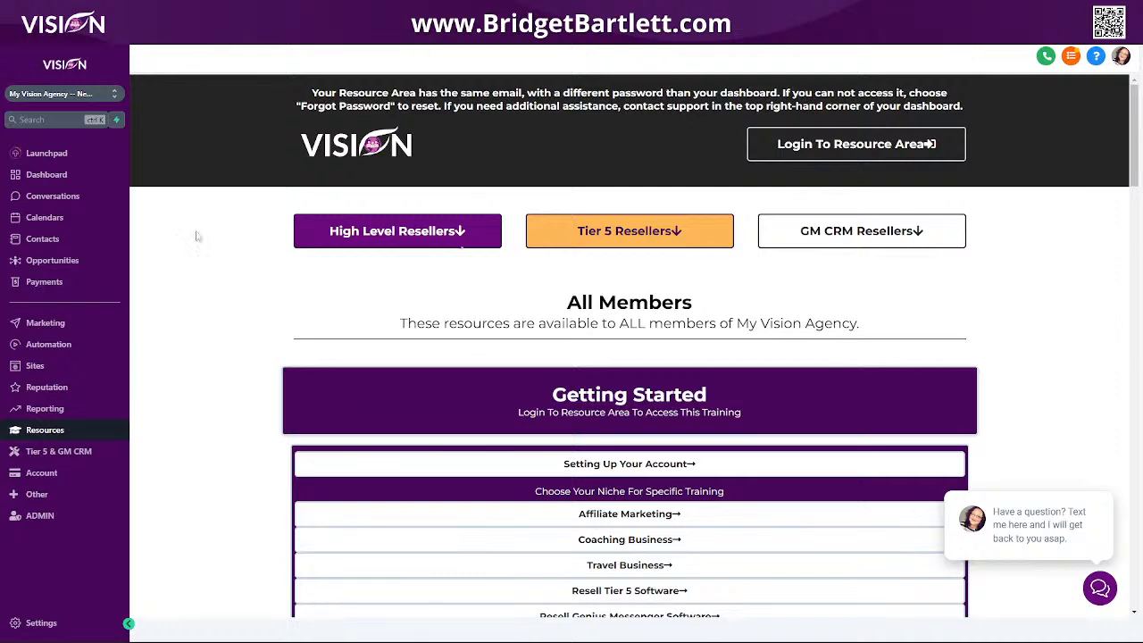
In the agency dashboard's Resources page, find the White Label Content section and open its Articles collection
click(44, 430)
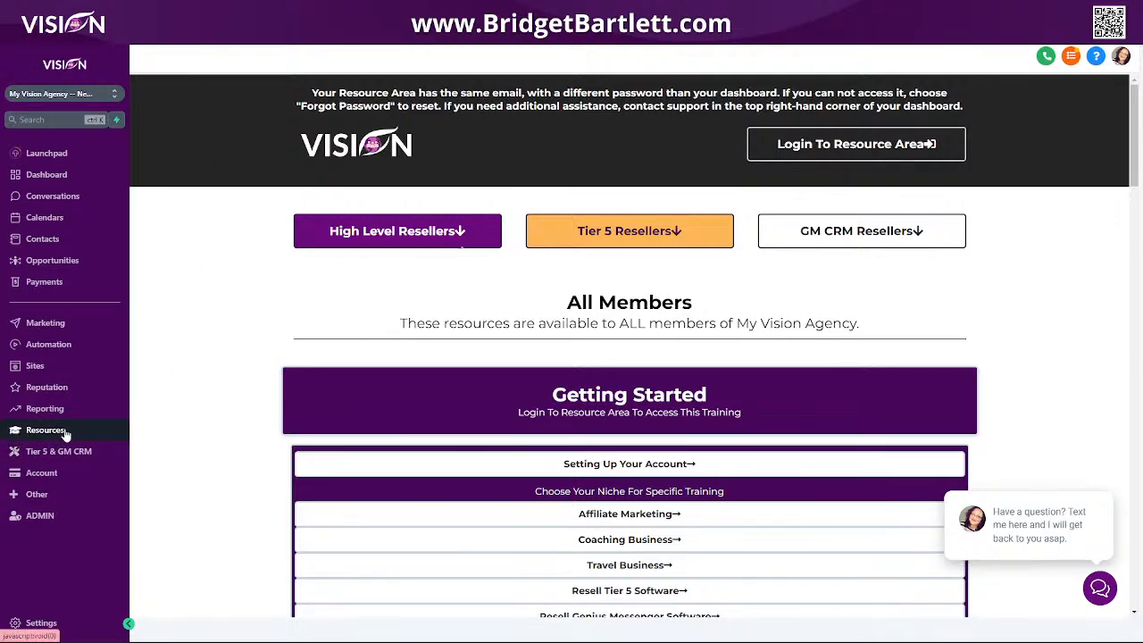
scroll(211, 460, down, 5)
scroll(211, 453, down, 5)
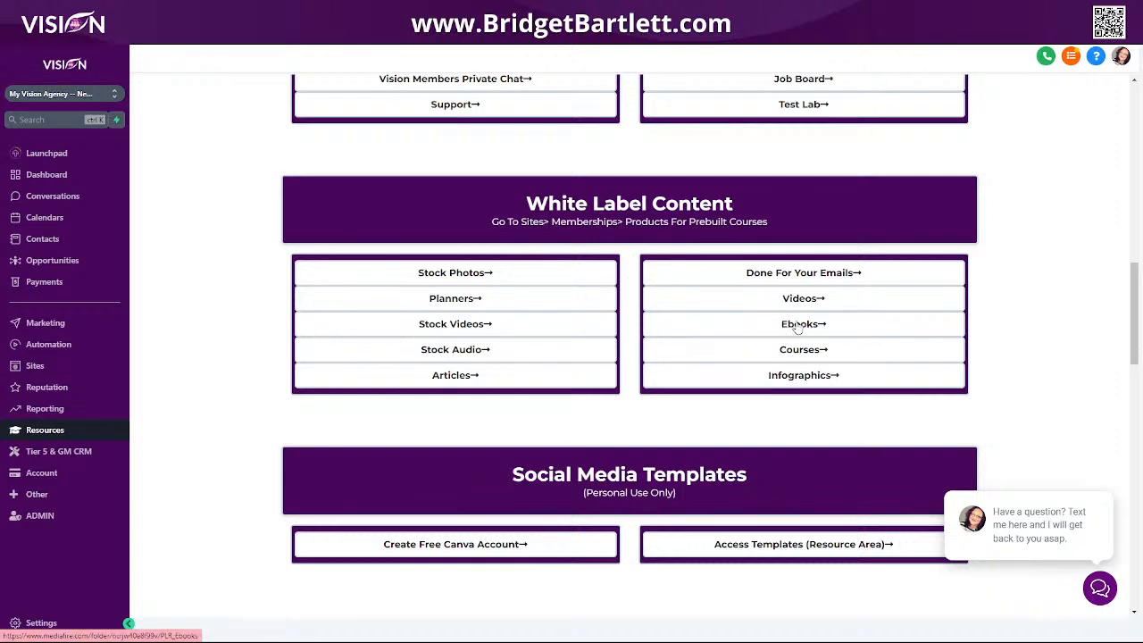
click(452, 378)
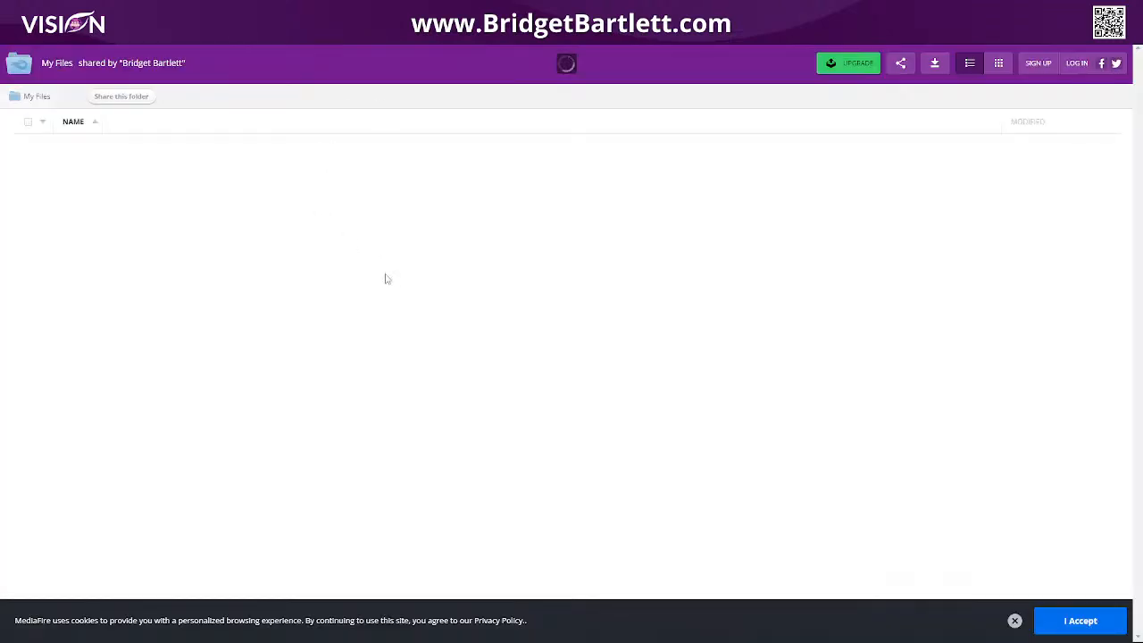
Look through the PLR Articles folder for the niches covered by its zip files
scroll(189, 255, down, 1)
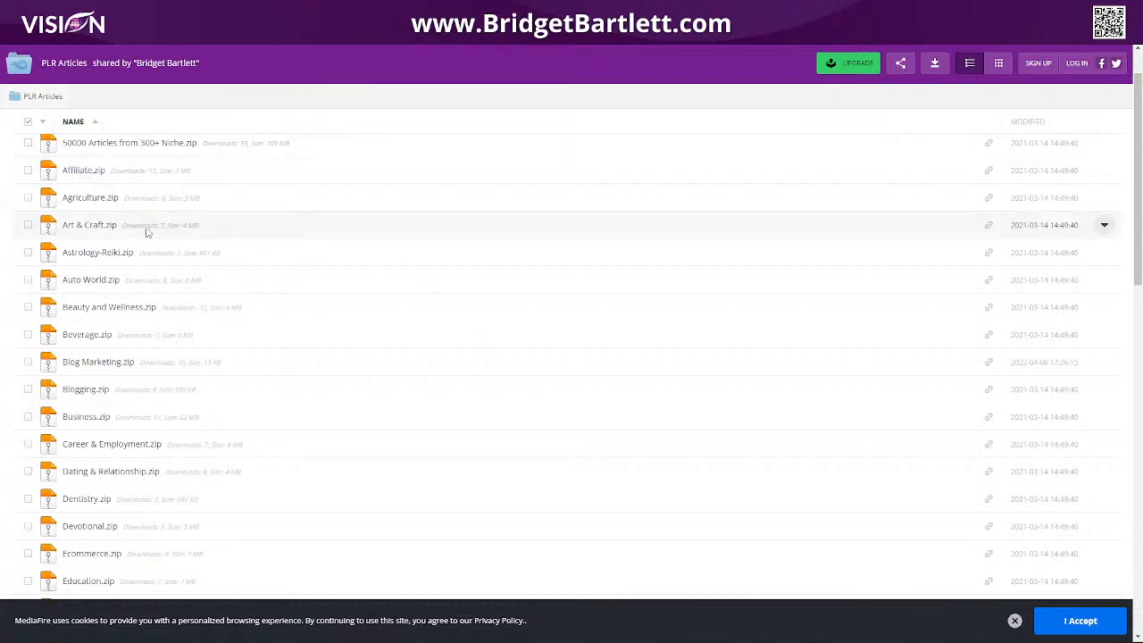
scroll(150, 275, down, 1)
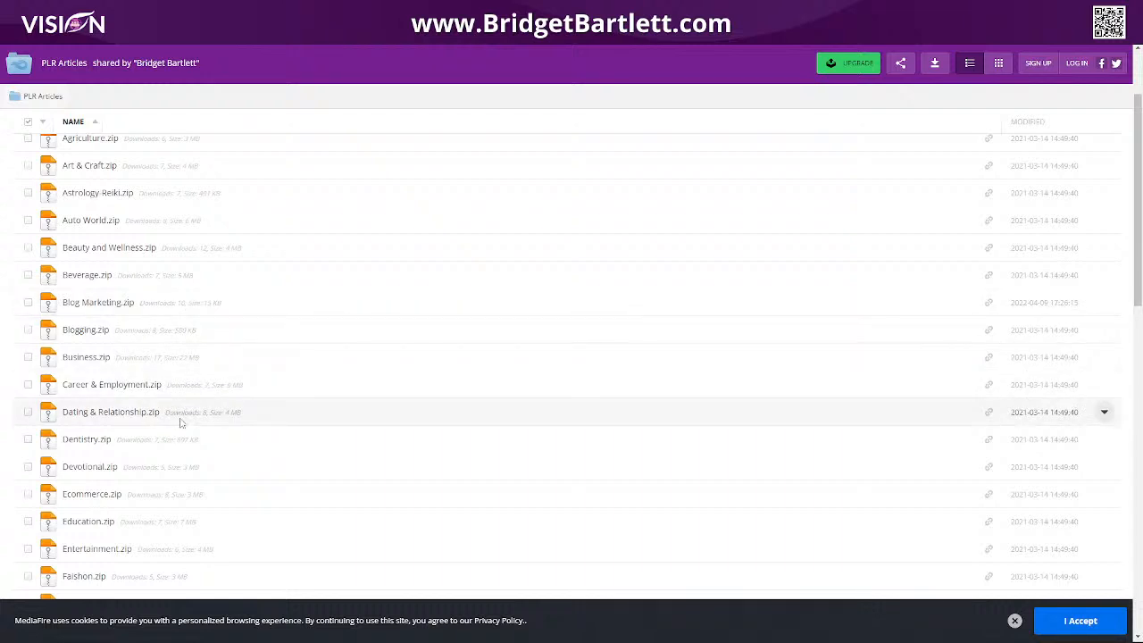
scroll(195, 416, down, 1)
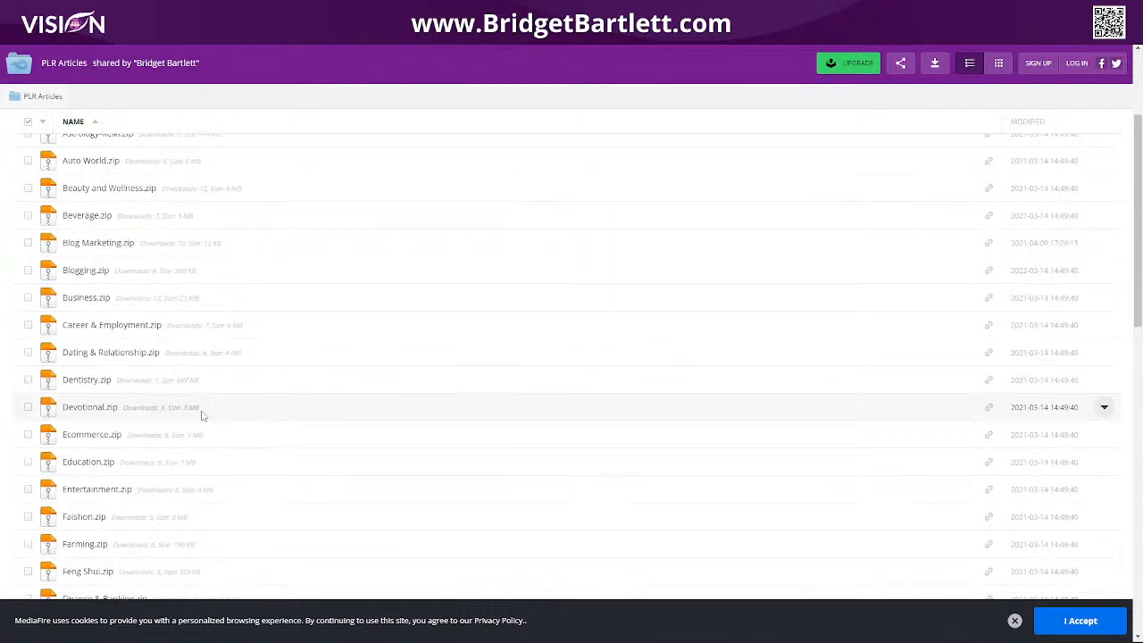
scroll(228, 414, down, 5)
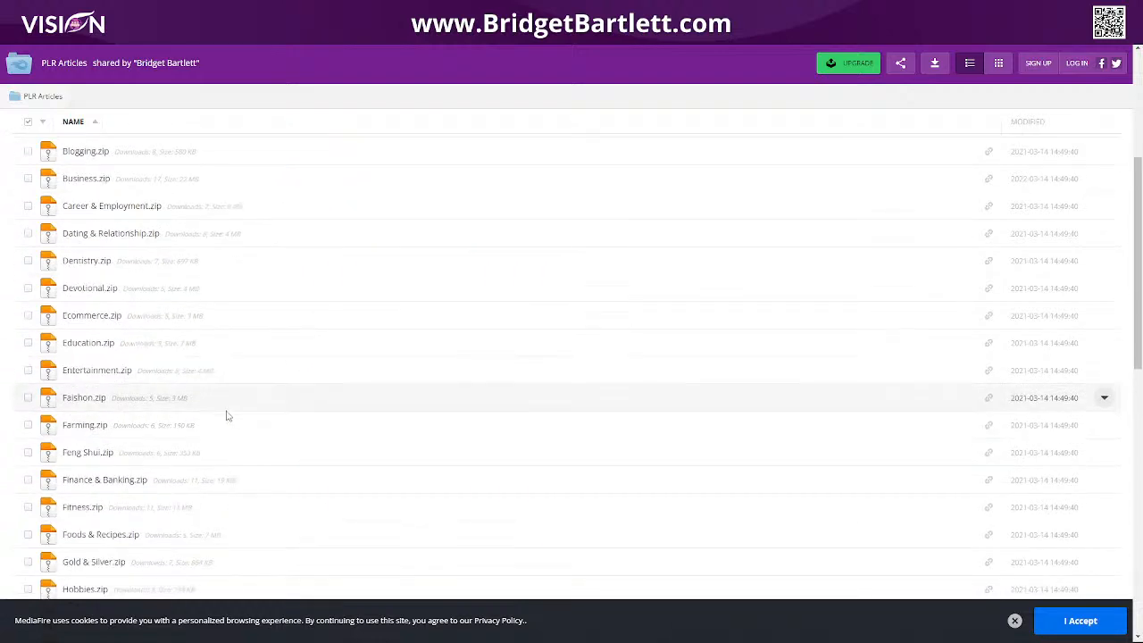
scroll(305, 404, down, 7)
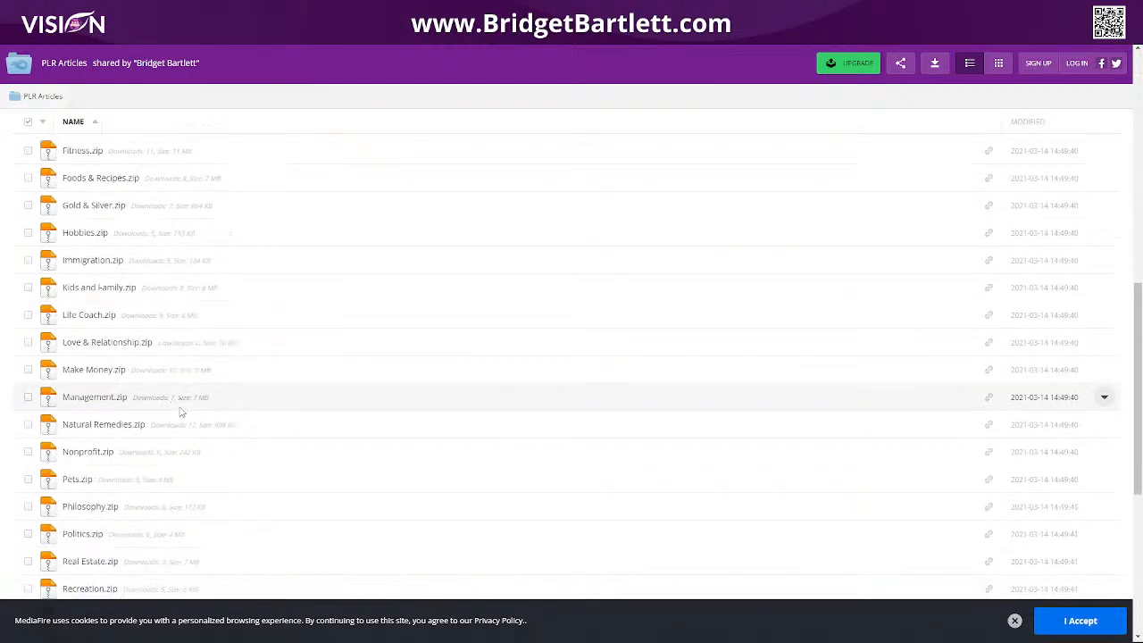
scroll(241, 398, down, 4)
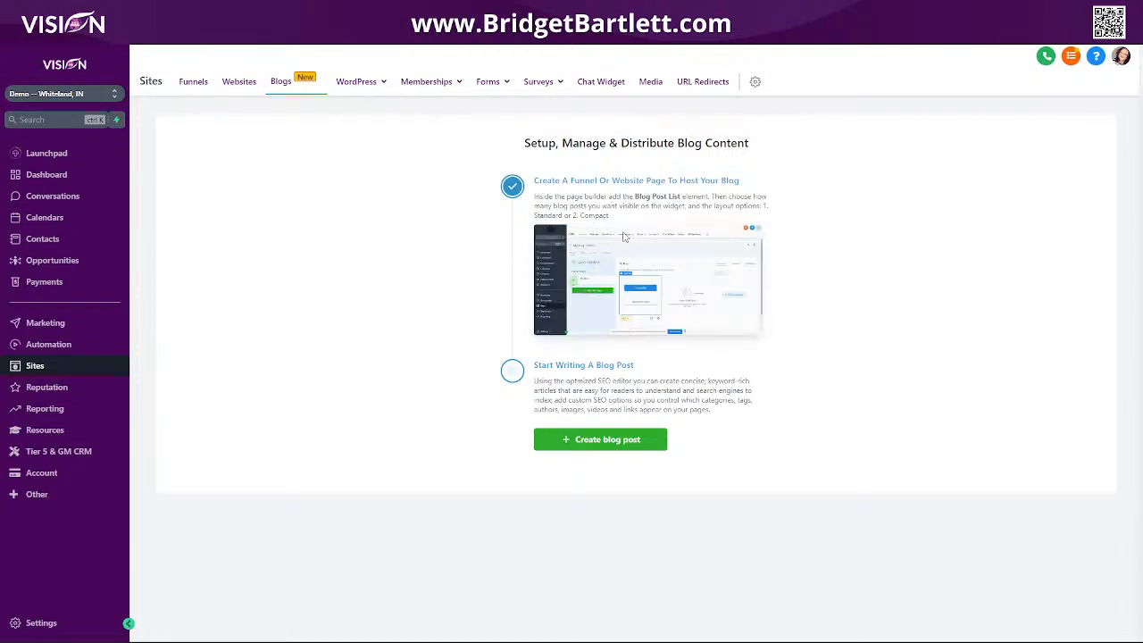
Start a new blog post titled "Post 1" with the description "This is our first blog post"
click(608, 443)
click(561, 304)
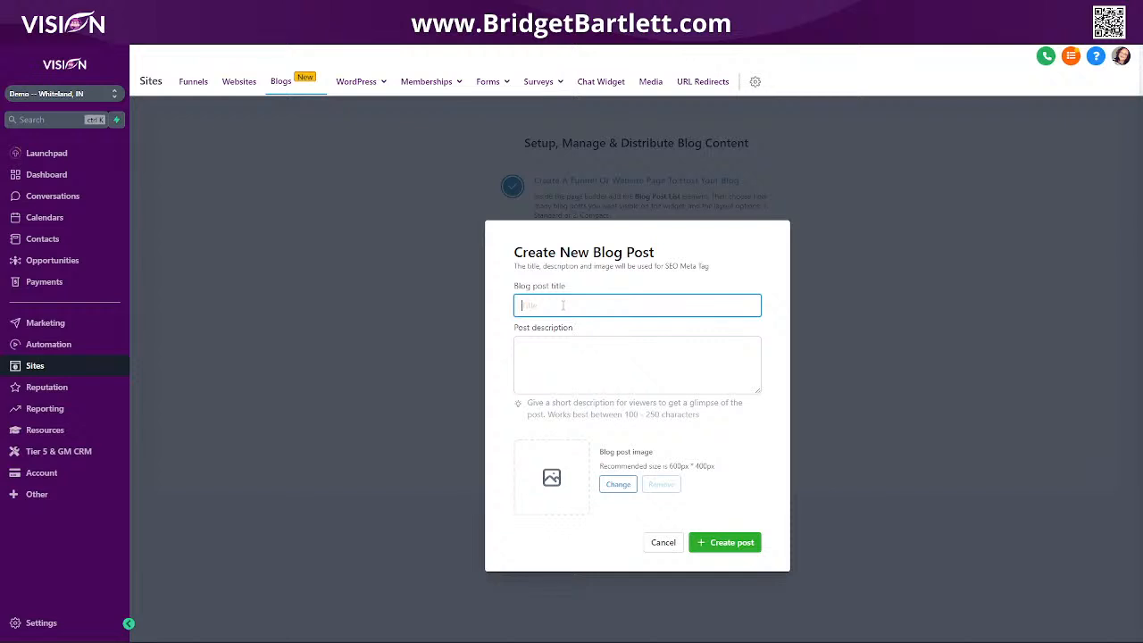
text(H)
click(554, 360)
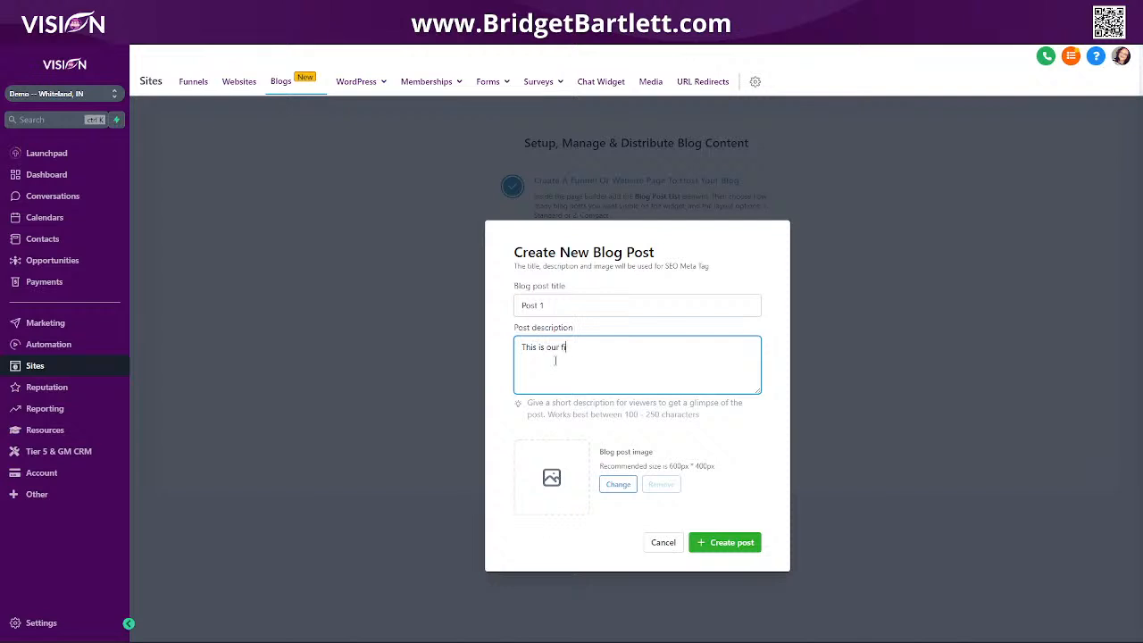
text(This is our first blog post)
drag(527, 406, 714, 420)
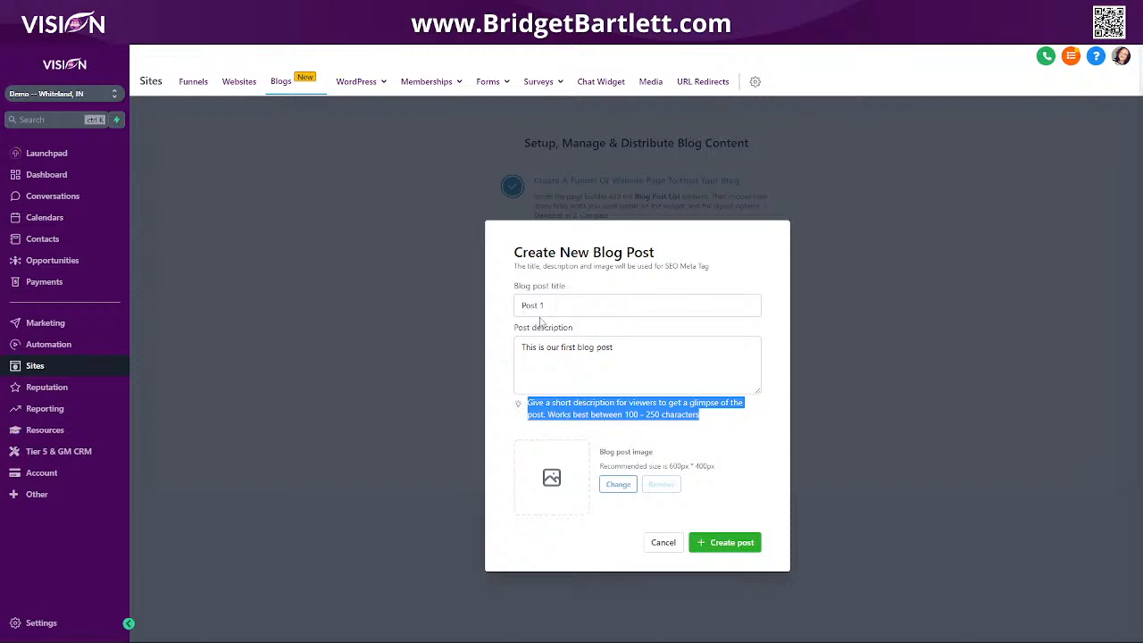
drag(520, 306, 633, 297)
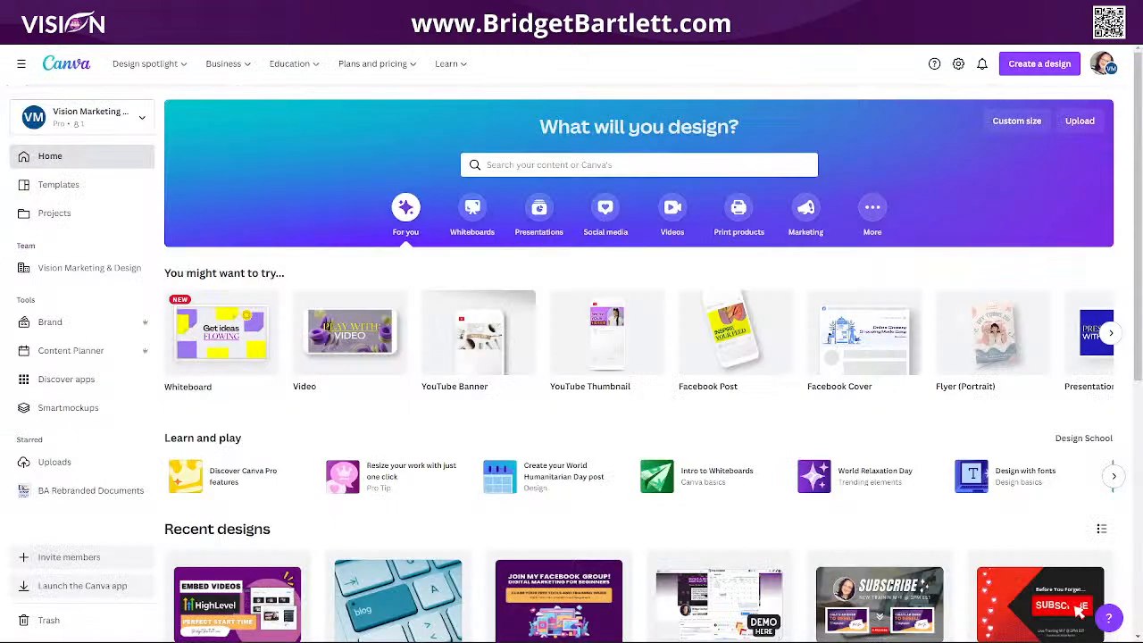
Switch to Canva and create a blank custom-size design of 600 × 400 px, staying in the browser
click(1023, 75)
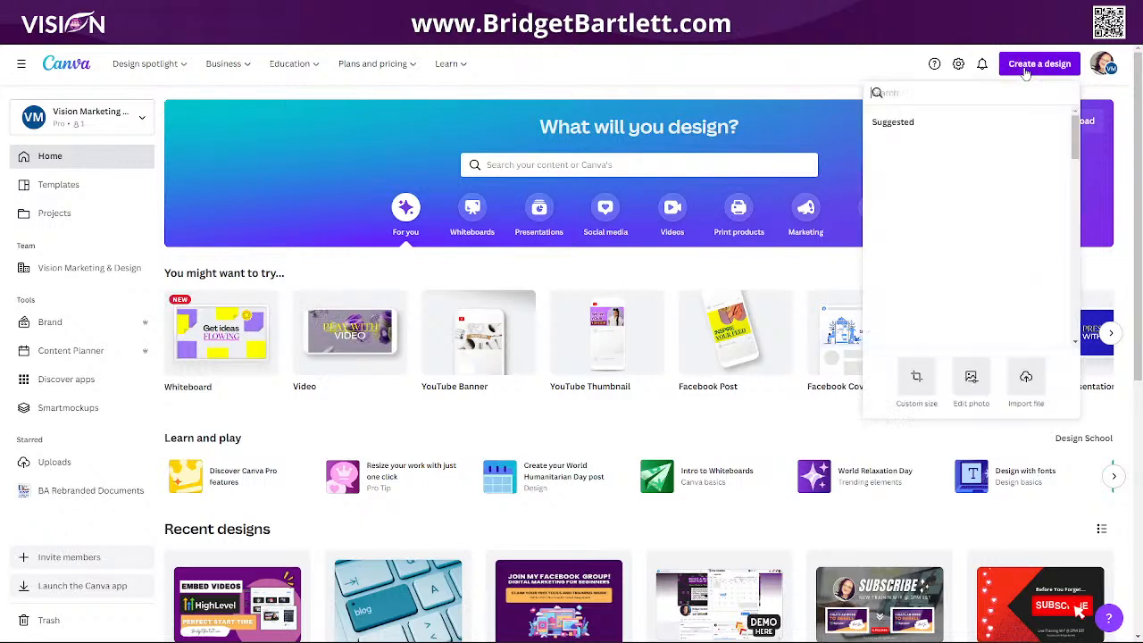
click(915, 377)
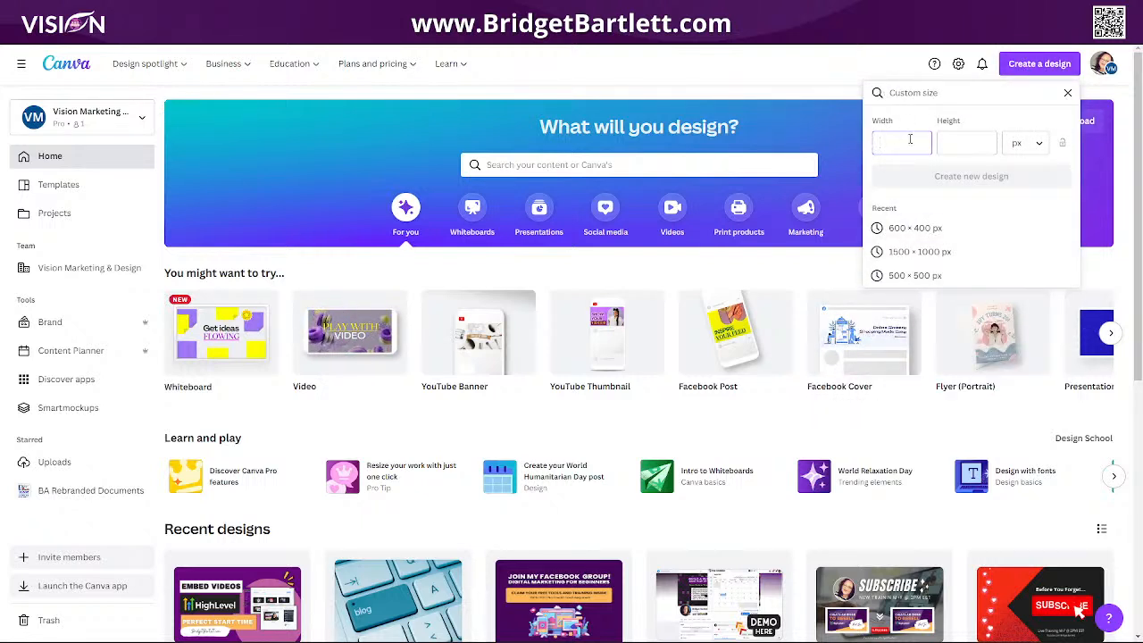
text(600)
click(946, 138)
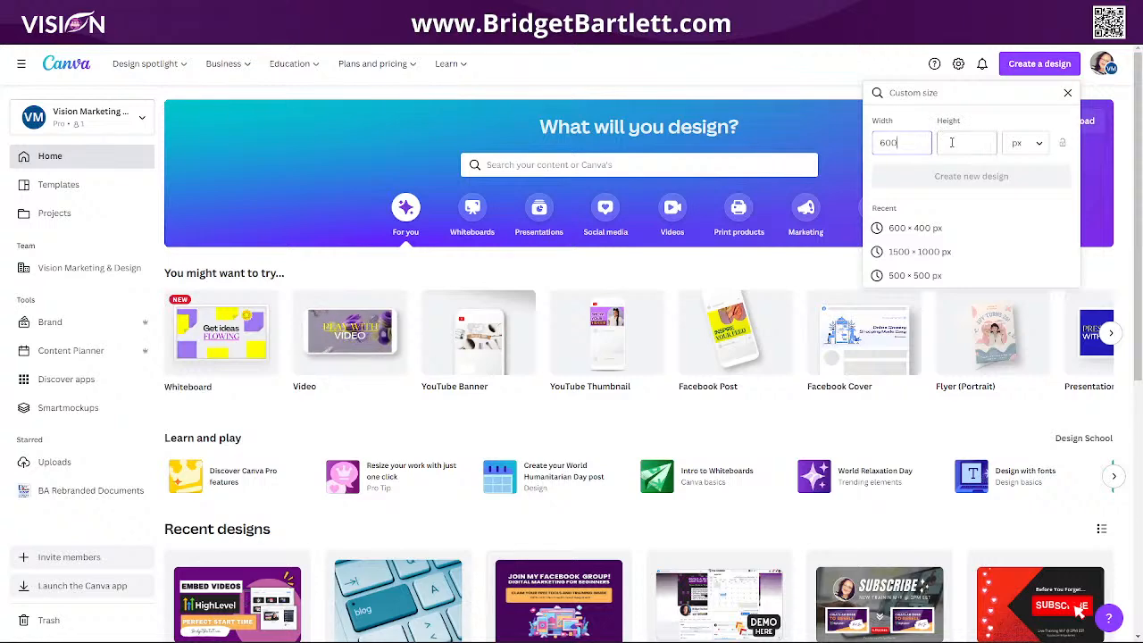
text(400)
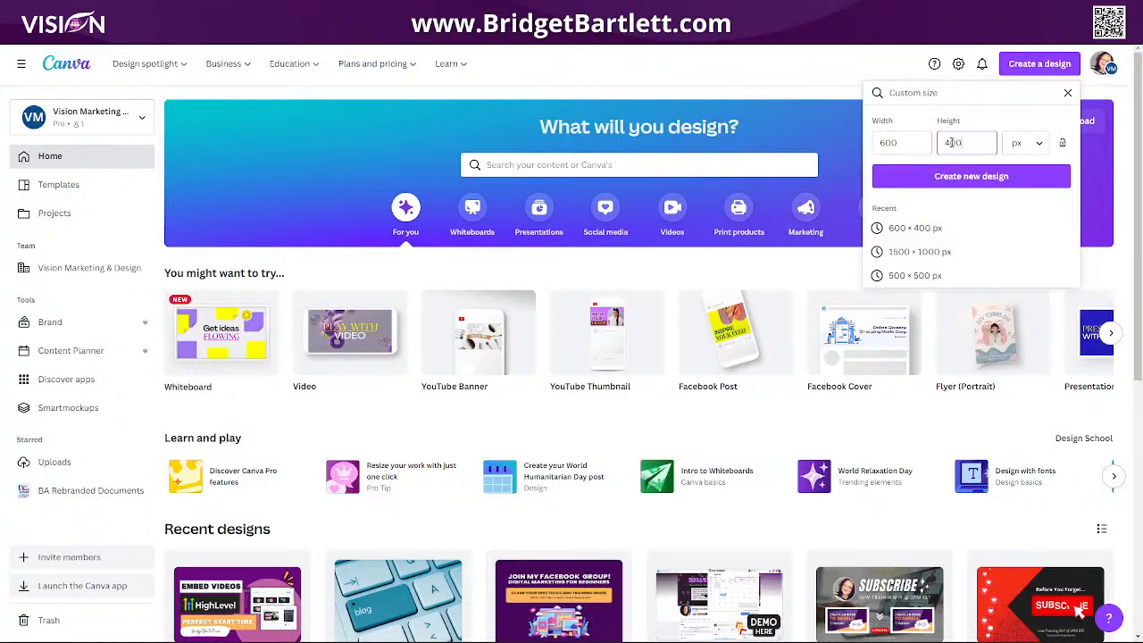
click(923, 182)
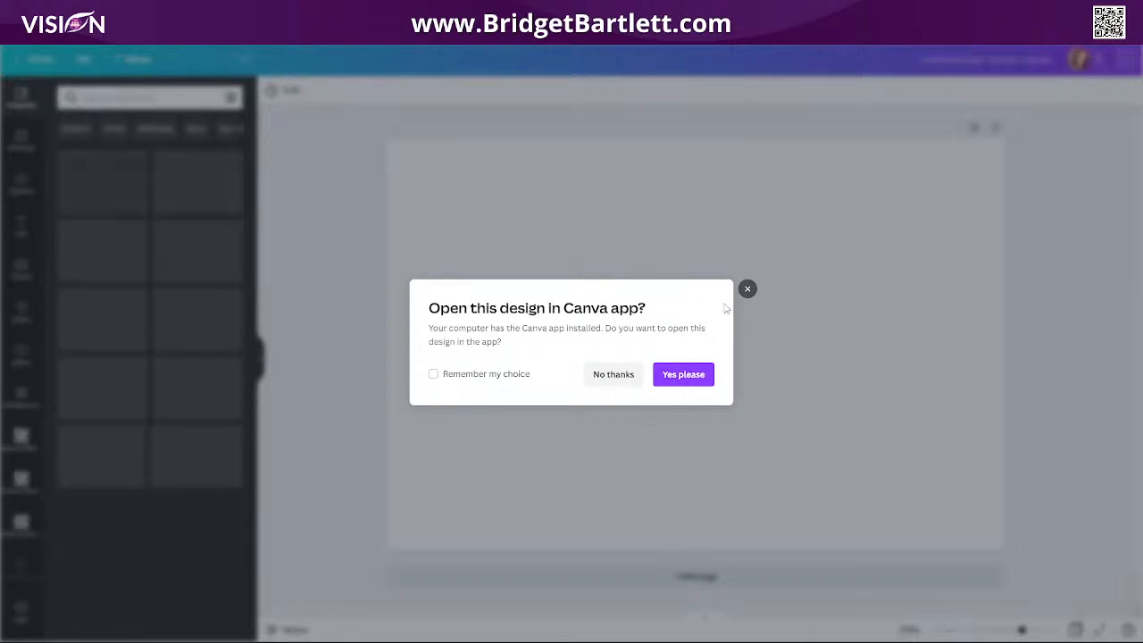
click(748, 291)
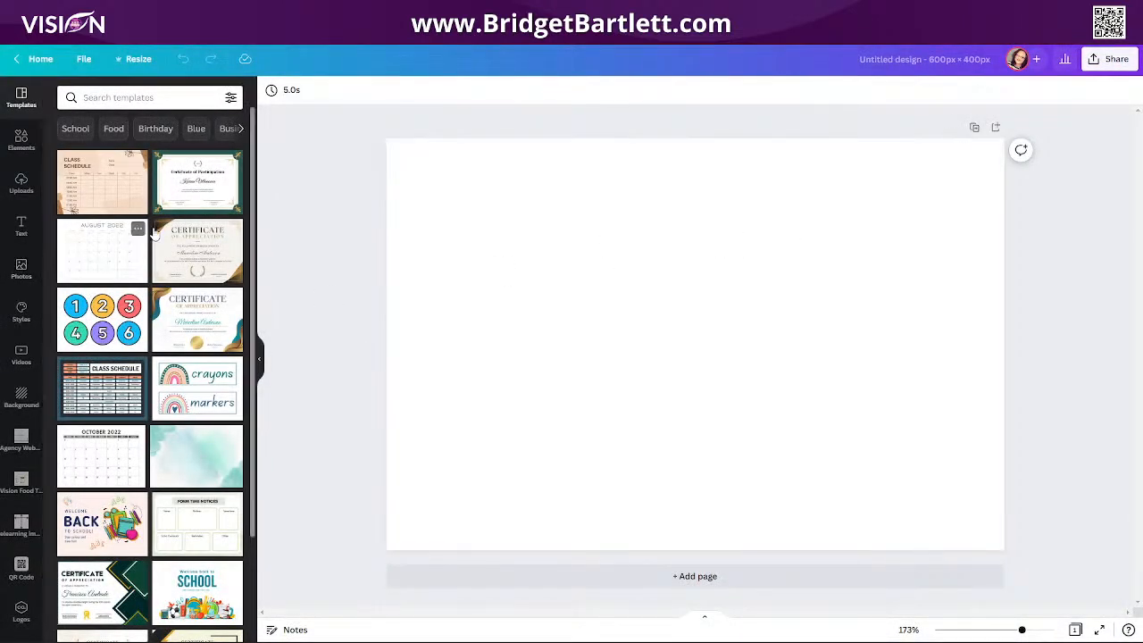
Fill the blank design page with the black-and-white Online Marketing photo of a laptop, tablet and phone
click(21, 268)
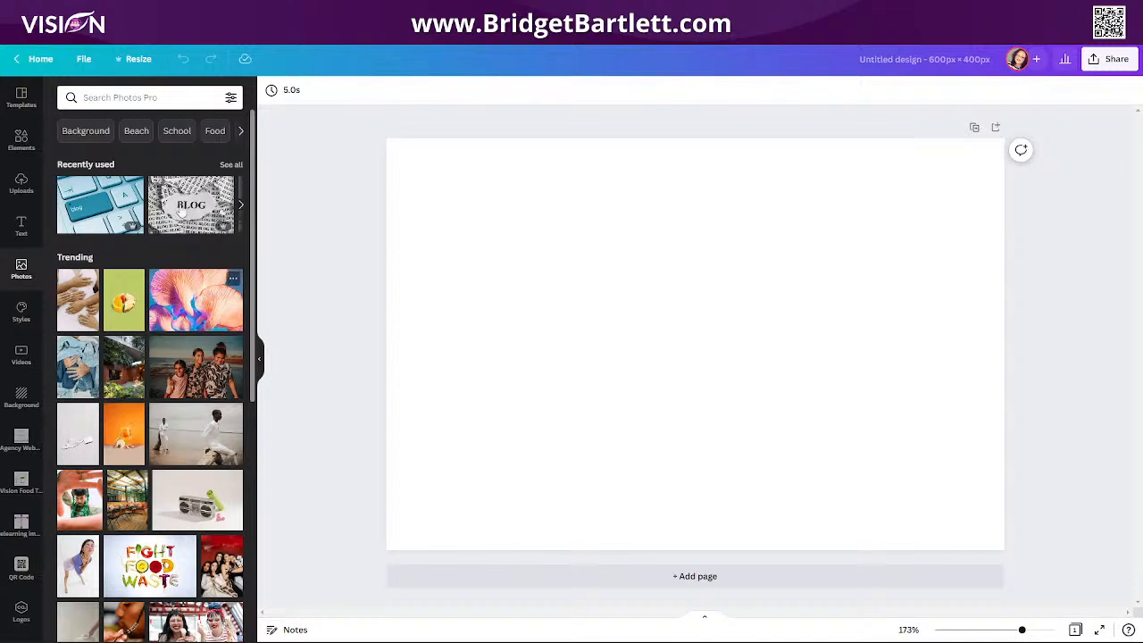
click(184, 206)
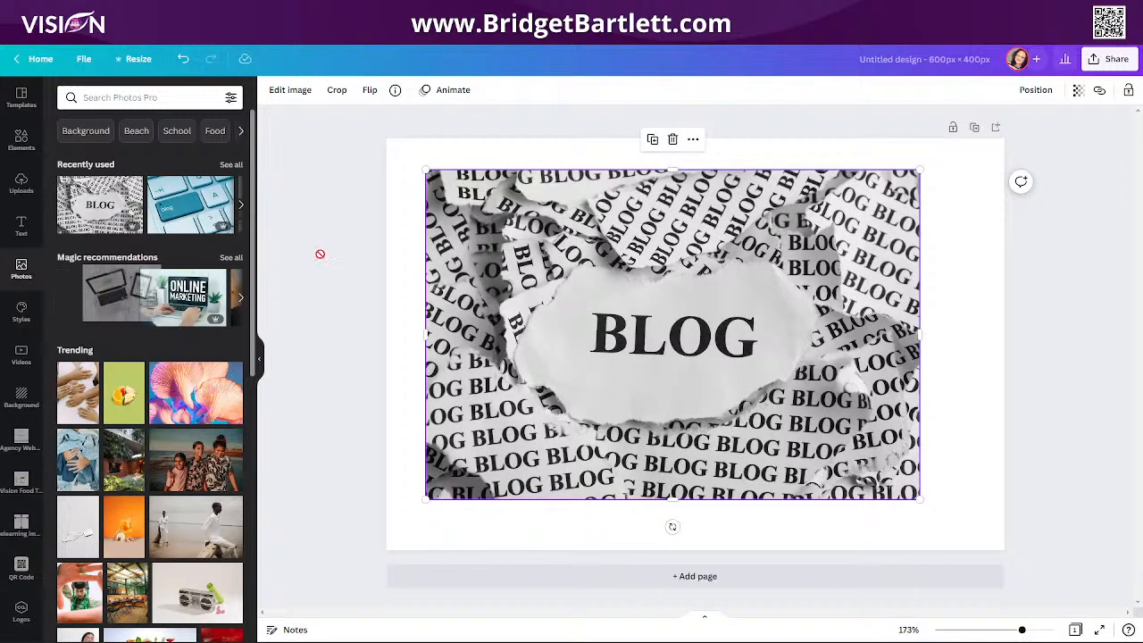
drag(319, 255, 487, 228)
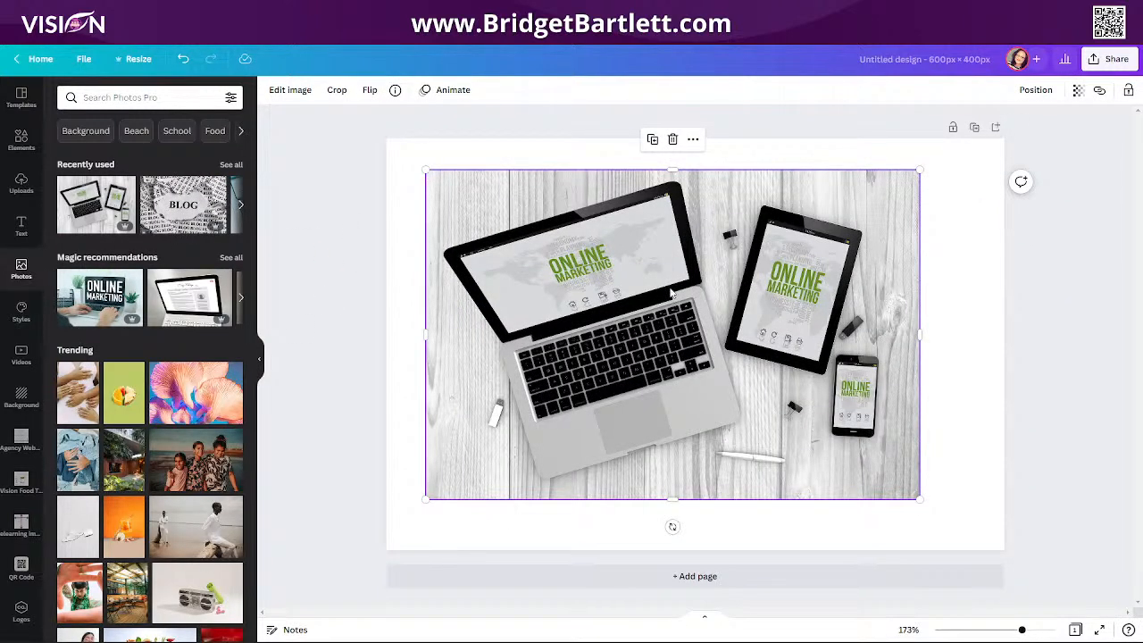
key(Delete)
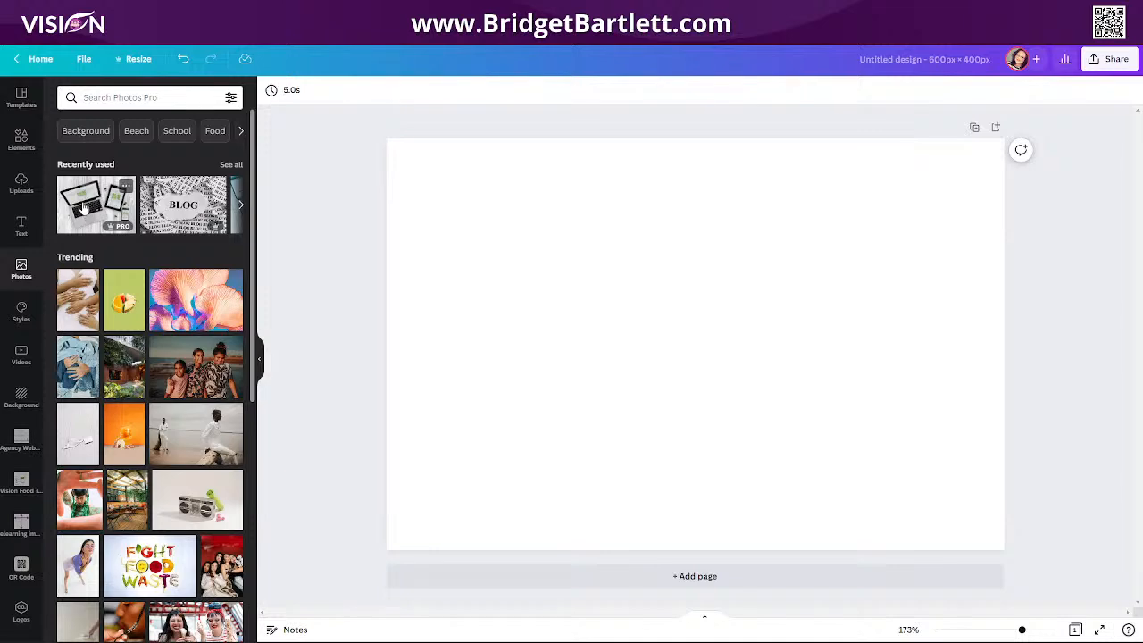
drag(83, 205, 404, 206)
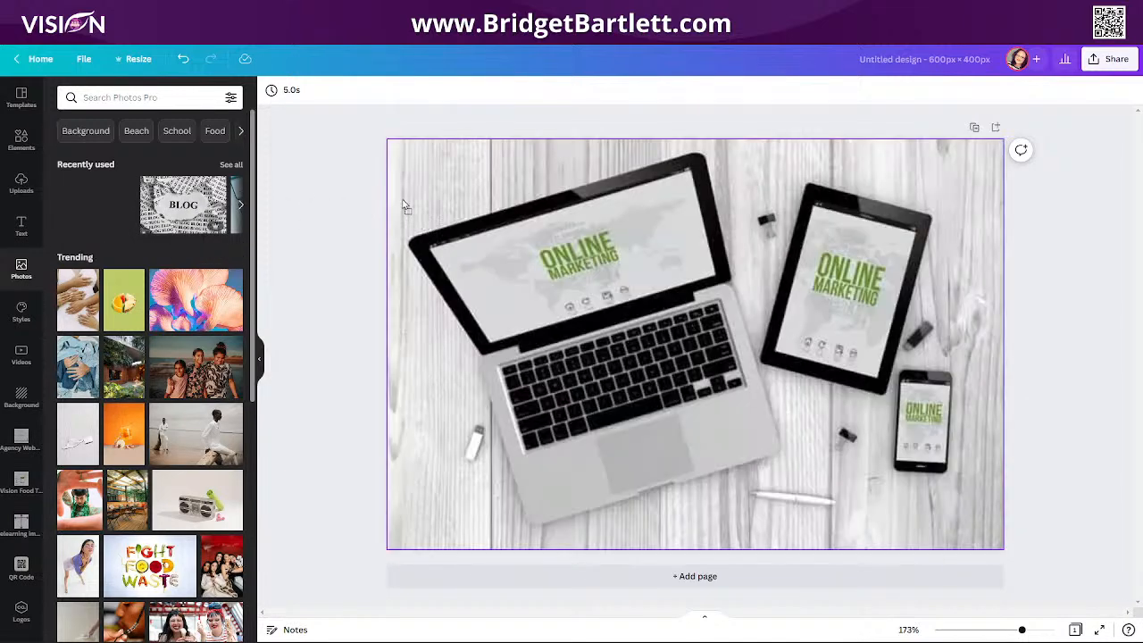
Download the design as a JPG and save it to the Desktop as "Untitled design (7)"
click(1116, 59)
click(982, 344)
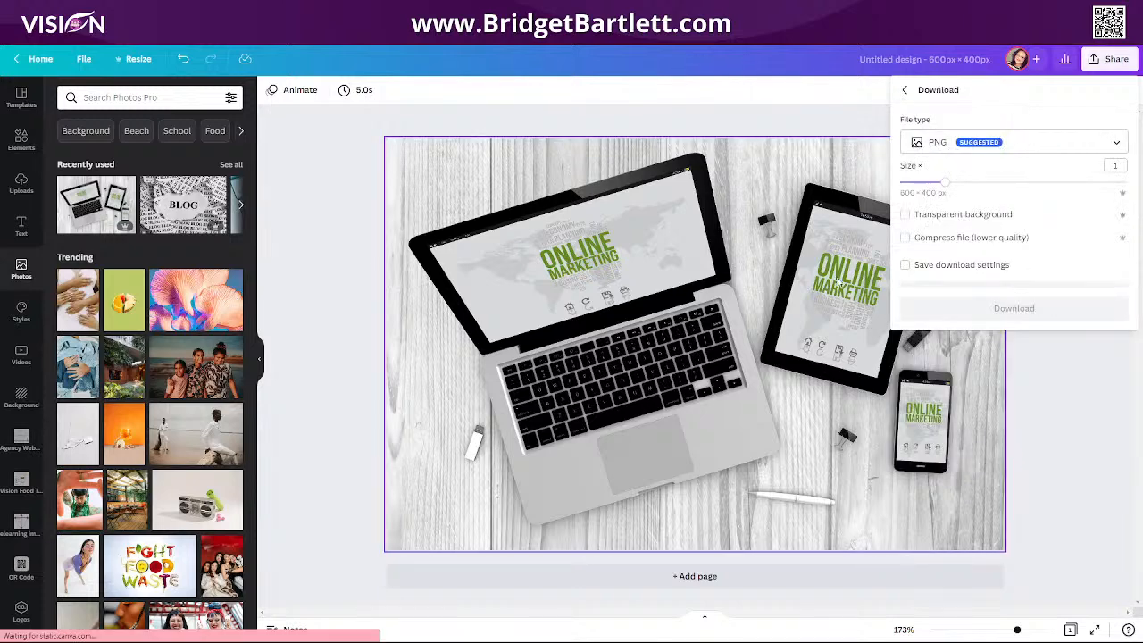
click(987, 146)
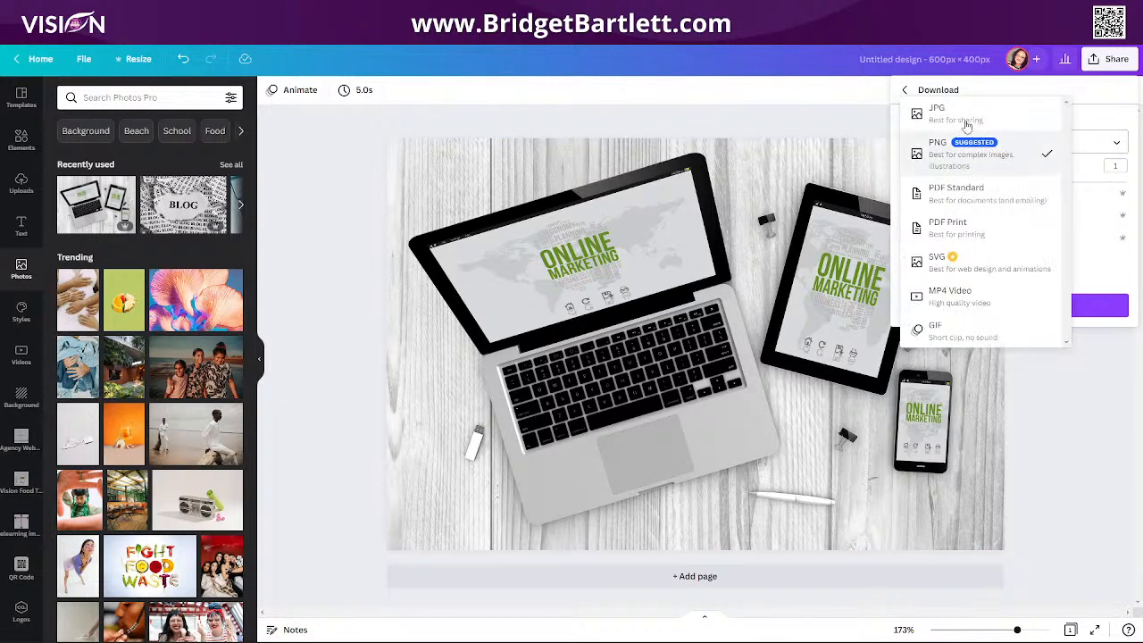
click(966, 126)
click(1025, 307)
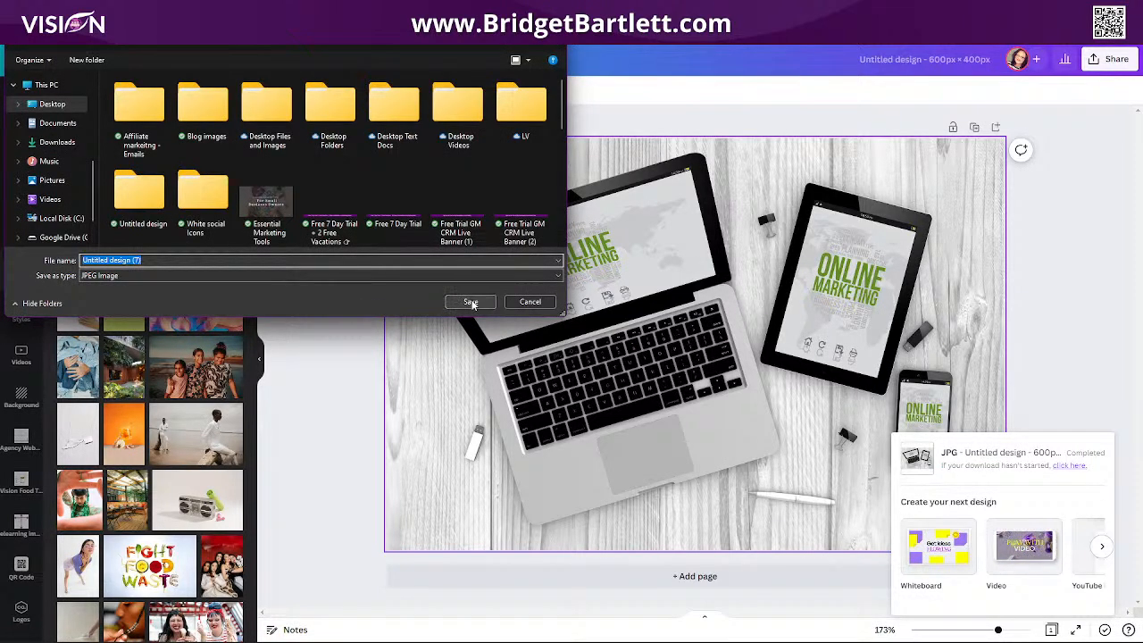
click(471, 303)
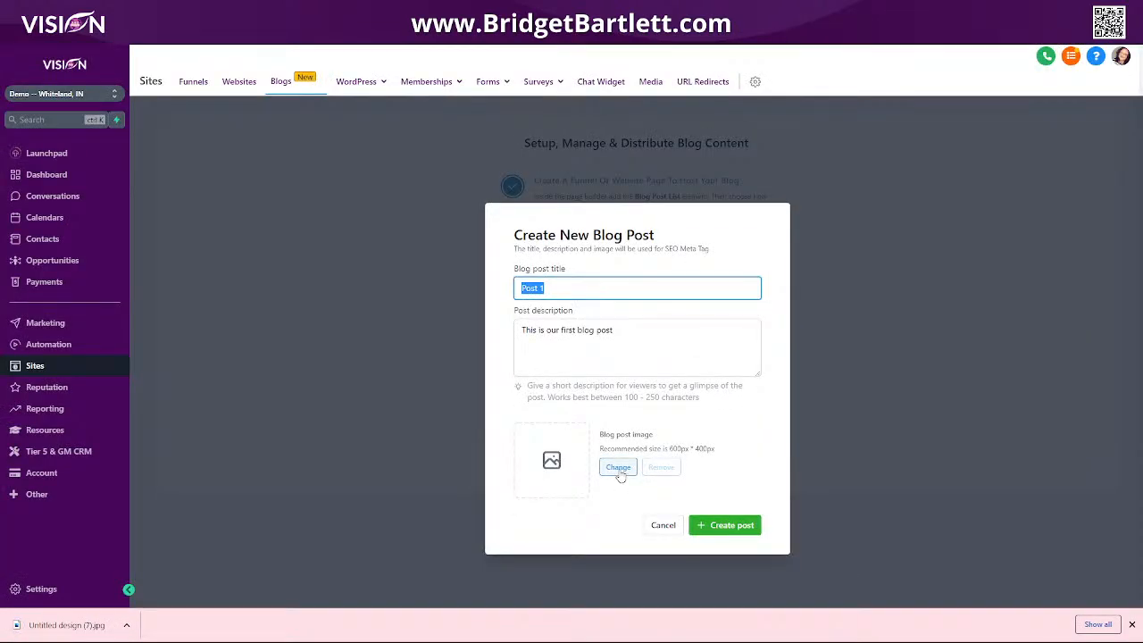
Back in the Vision dashboard, upload Untitled design (7).jpg to the media library, set it as the post image and create the post
click(618, 468)
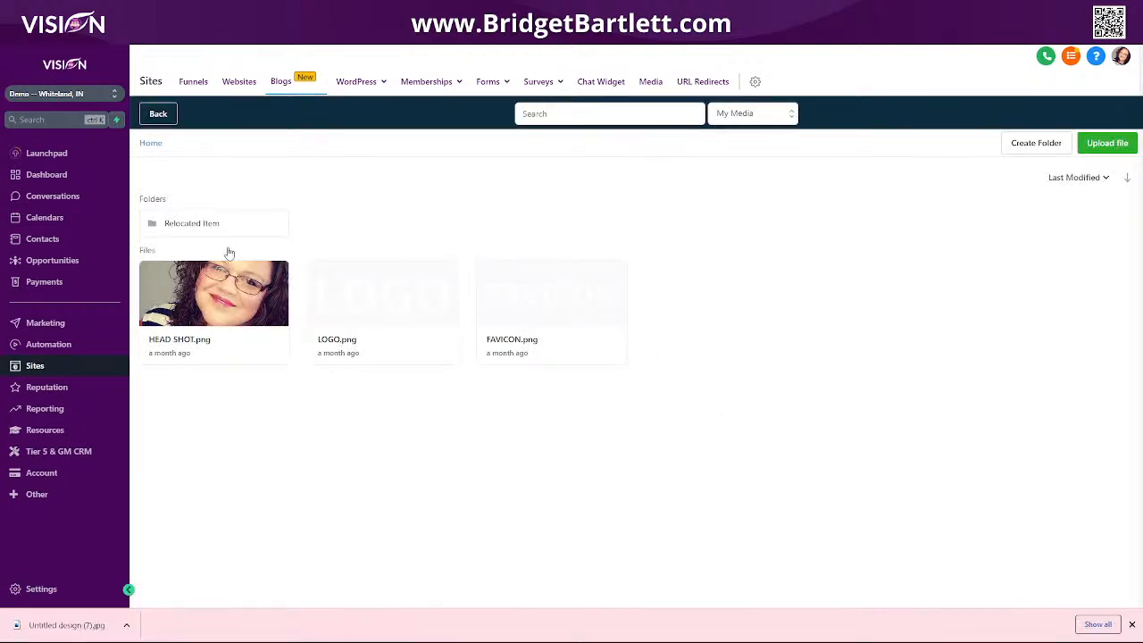
drag(76, 625, 247, 416)
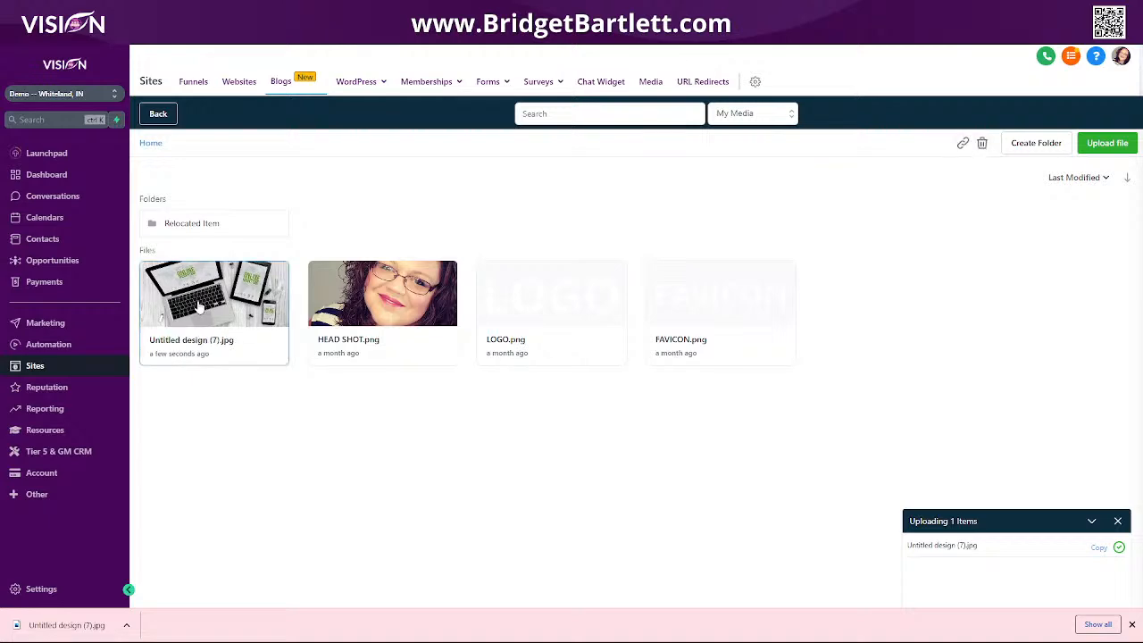
click(200, 303)
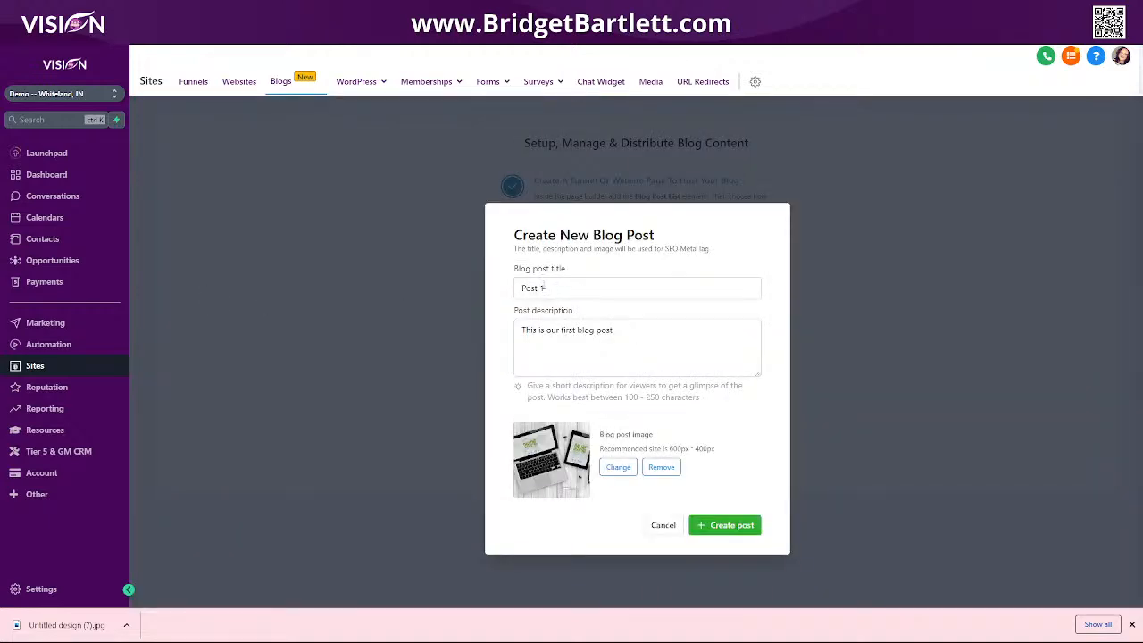
click(733, 527)
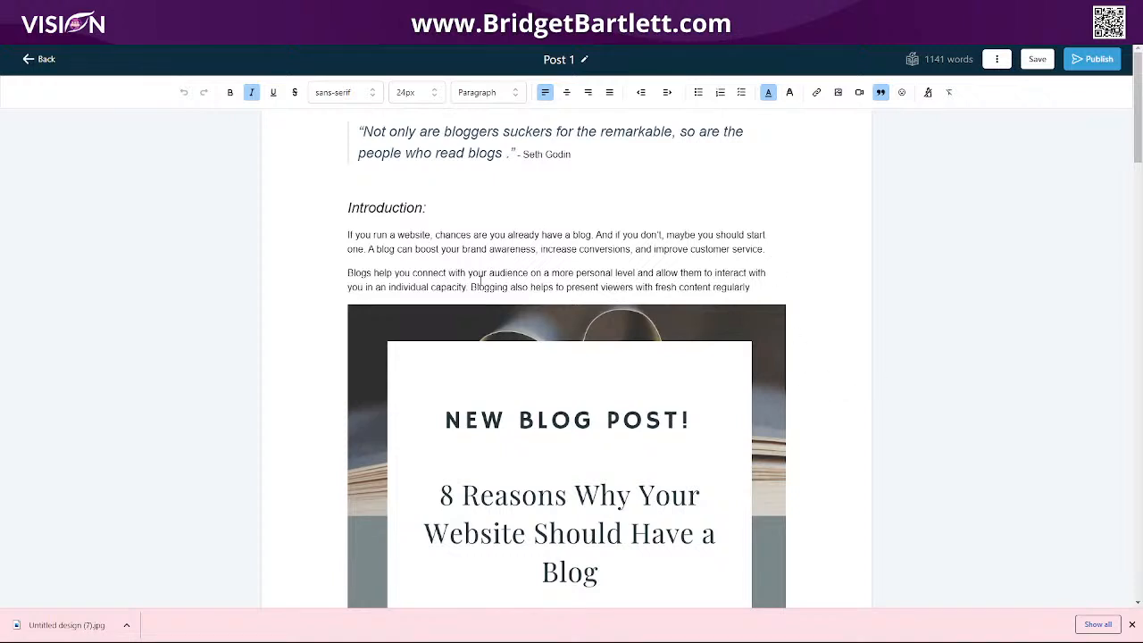
Look through the sample article in the new post, from the opening quote to the blog checklist
scroll(687, 313, down, 2)
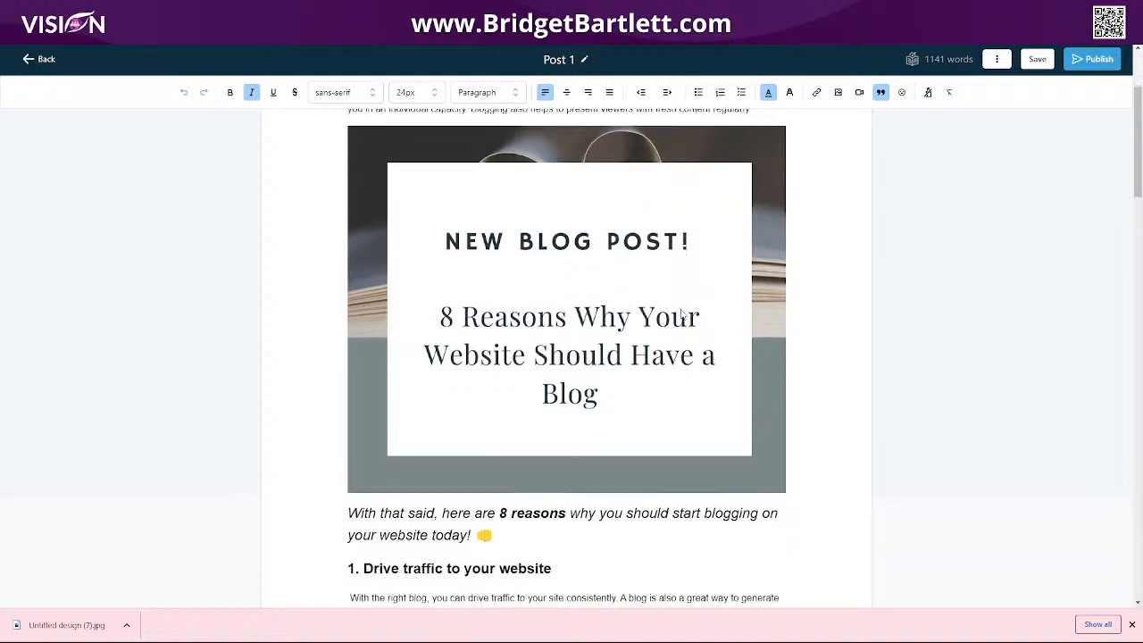
scroll(681, 313, down, 1)
scroll(681, 313, down, 3)
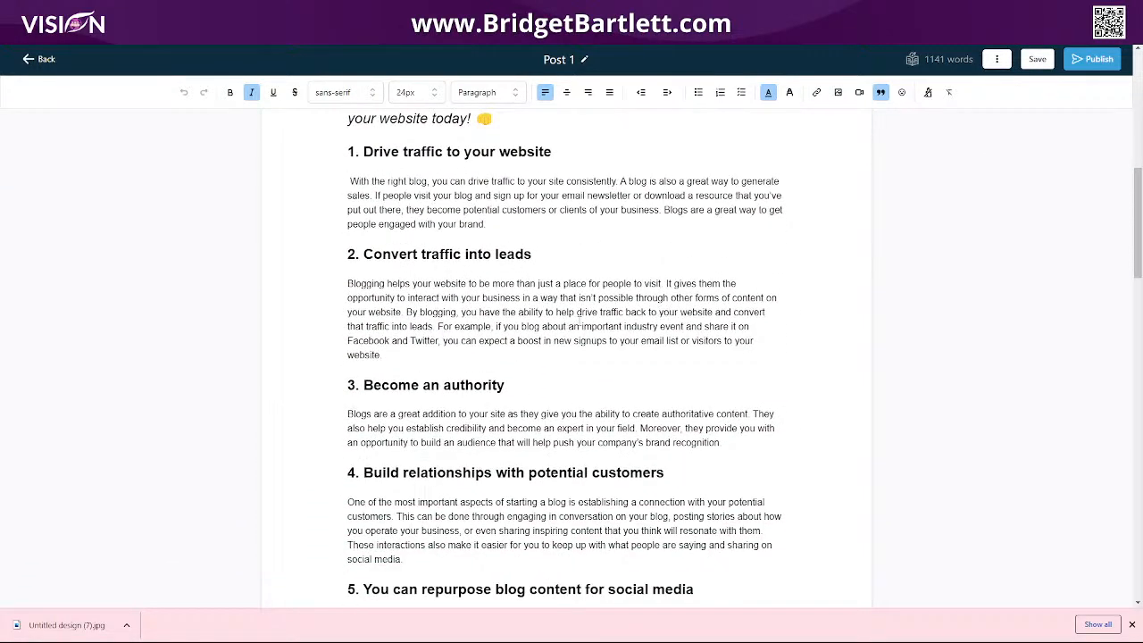
scroll(578, 321, down, 4)
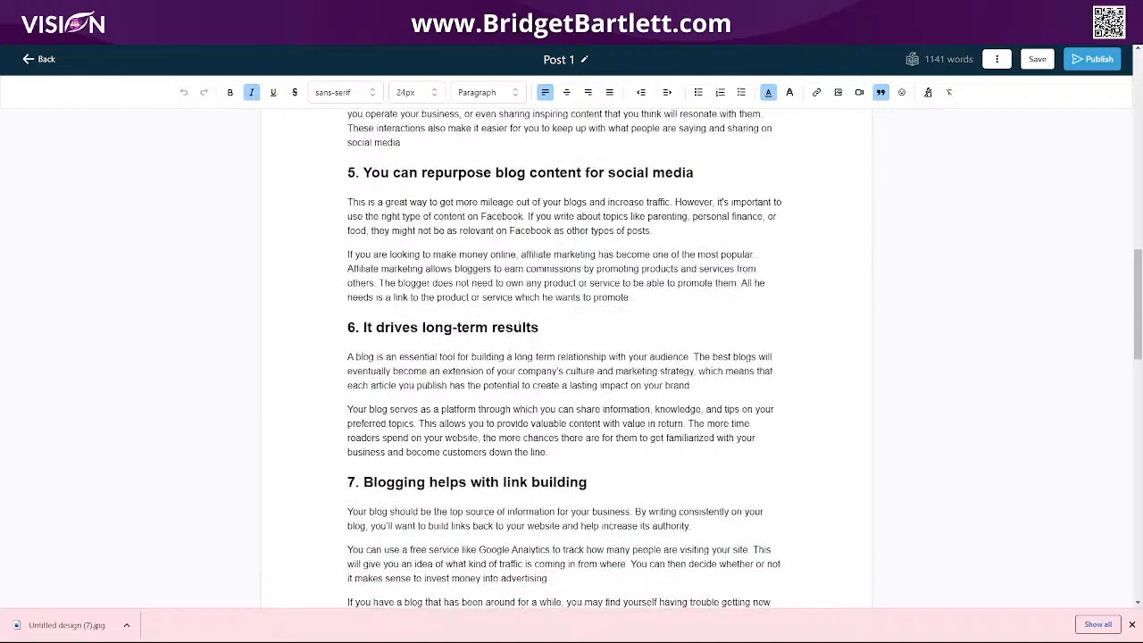
scroll(600, 377, down, 2)
scroll(599, 377, down, 4)
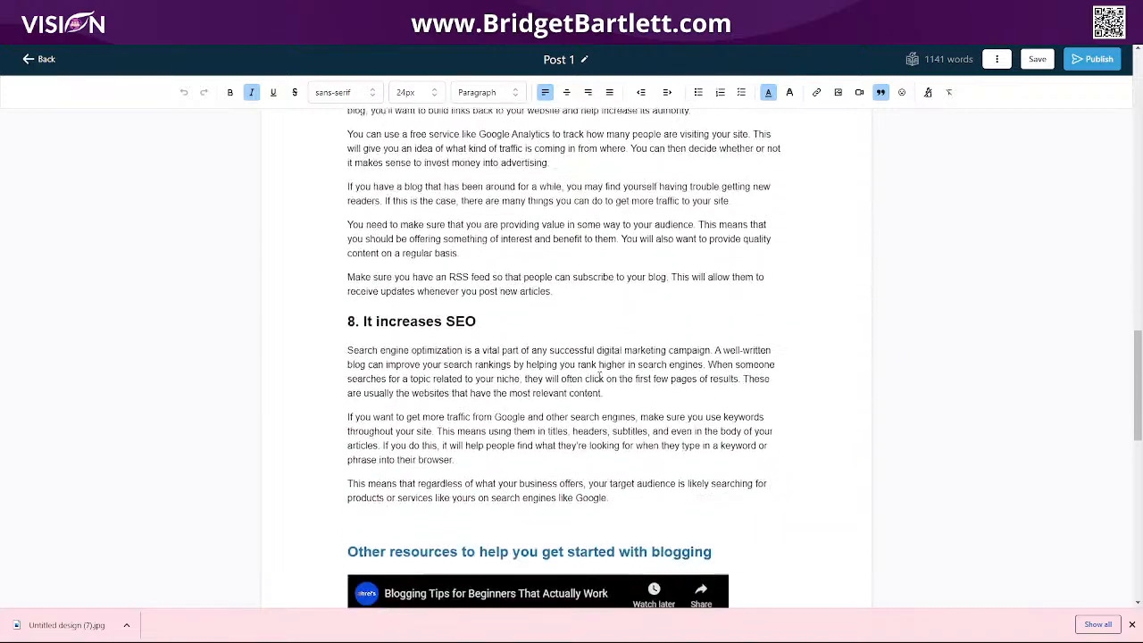
scroll(684, 377, down, 2)
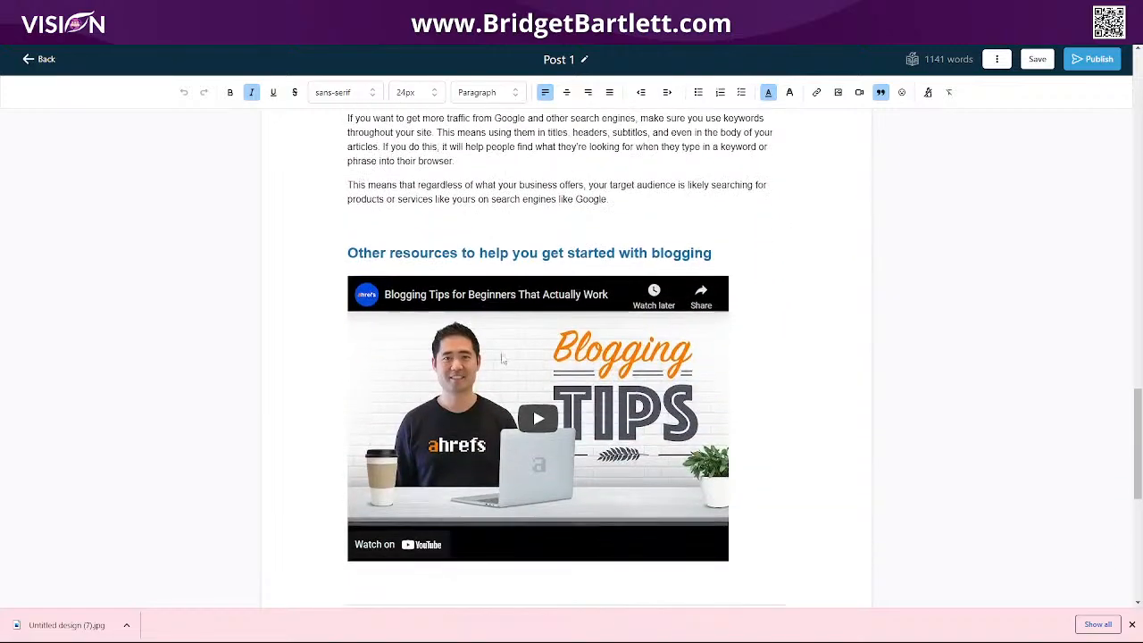
scroll(740, 382, down, 3)
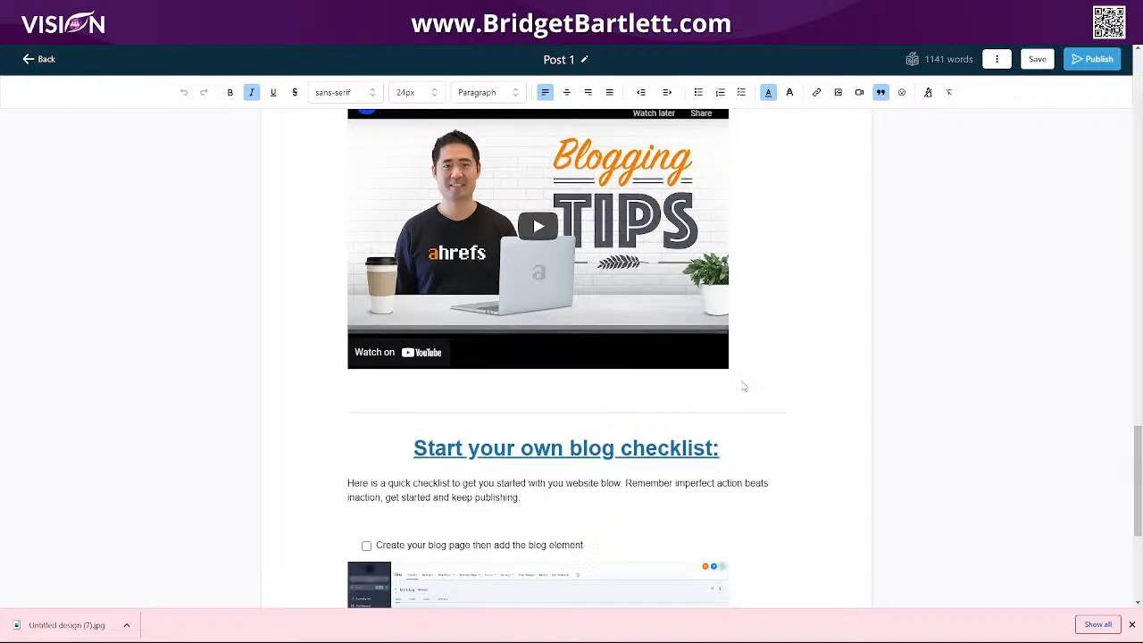
scroll(740, 382, up, 6)
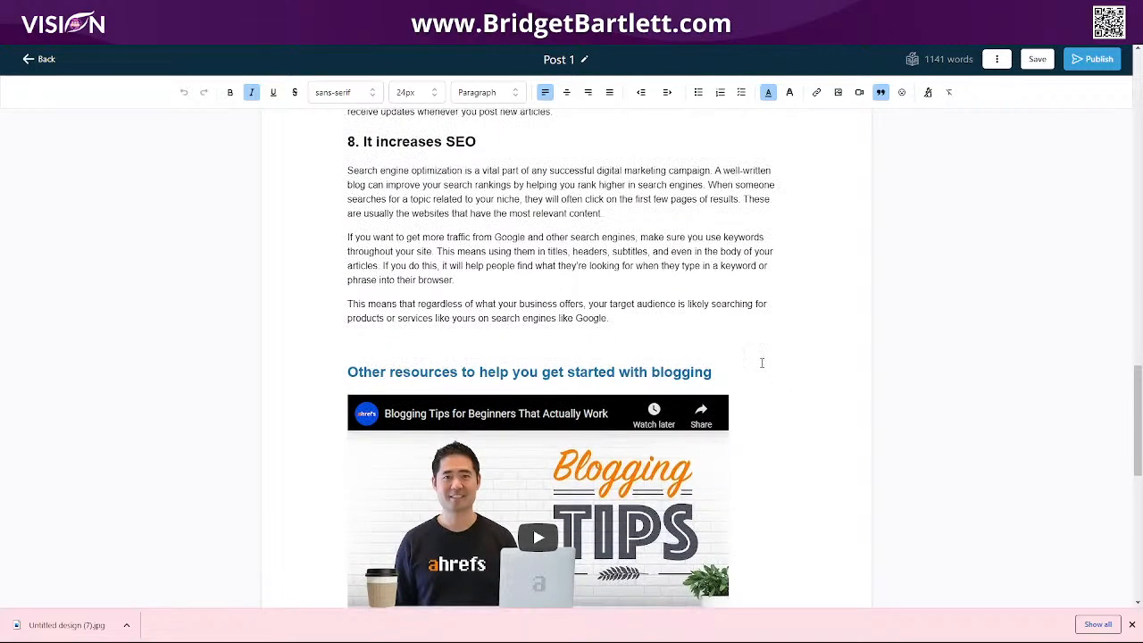
scroll(761, 365, up, 15)
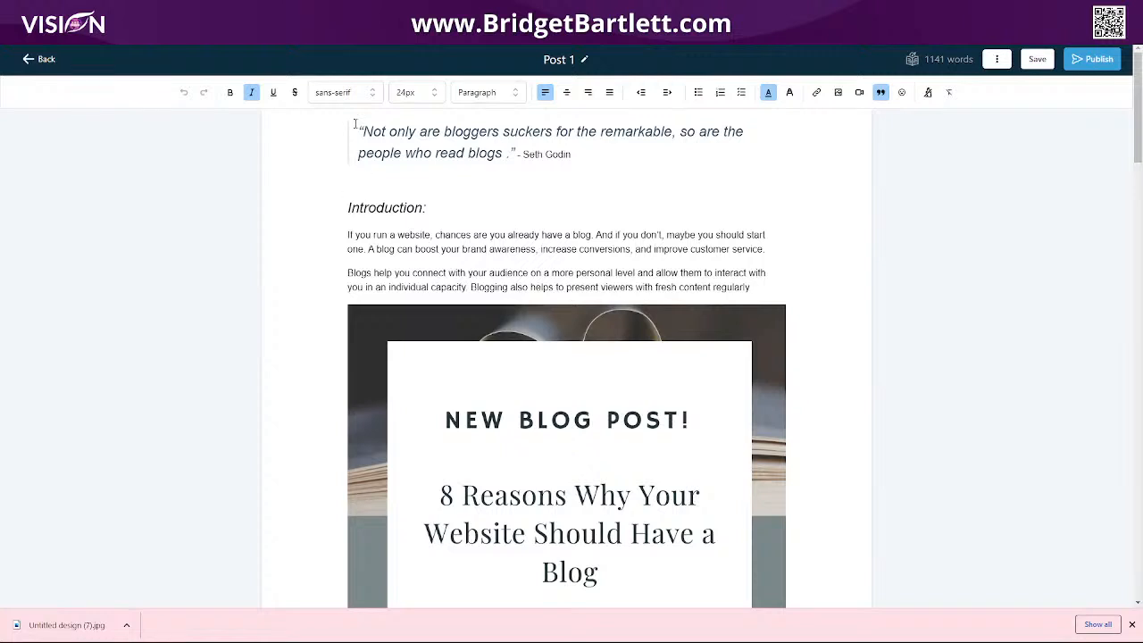
Delete the opening quote, the introduction and the "New Blog Post!" image from the post
drag(354, 124, 625, 548)
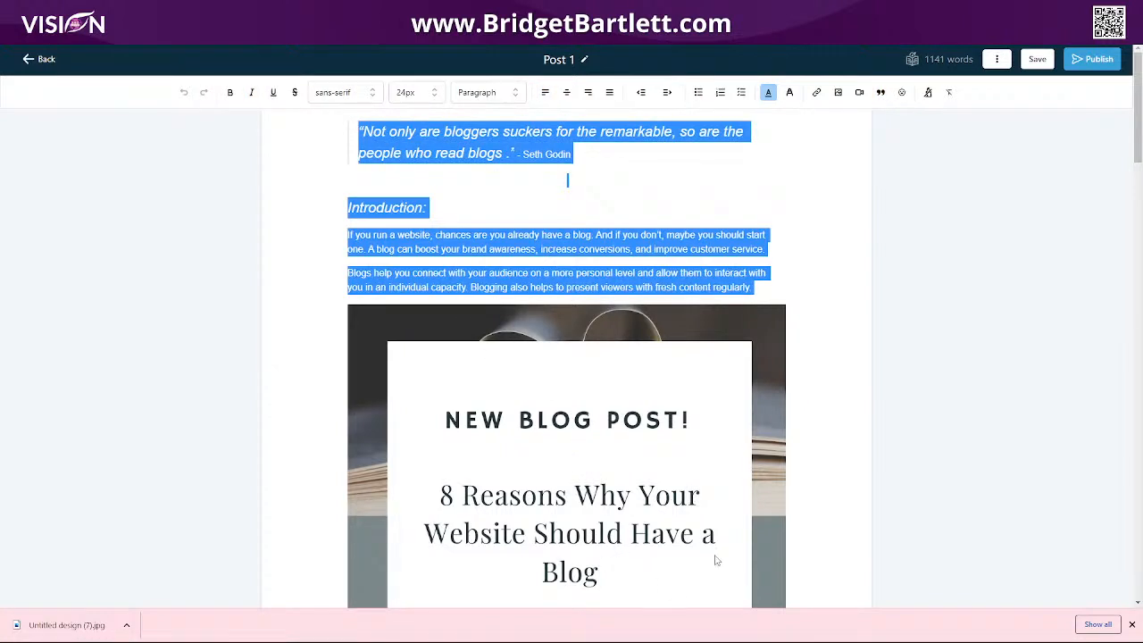
key(BackSpace)
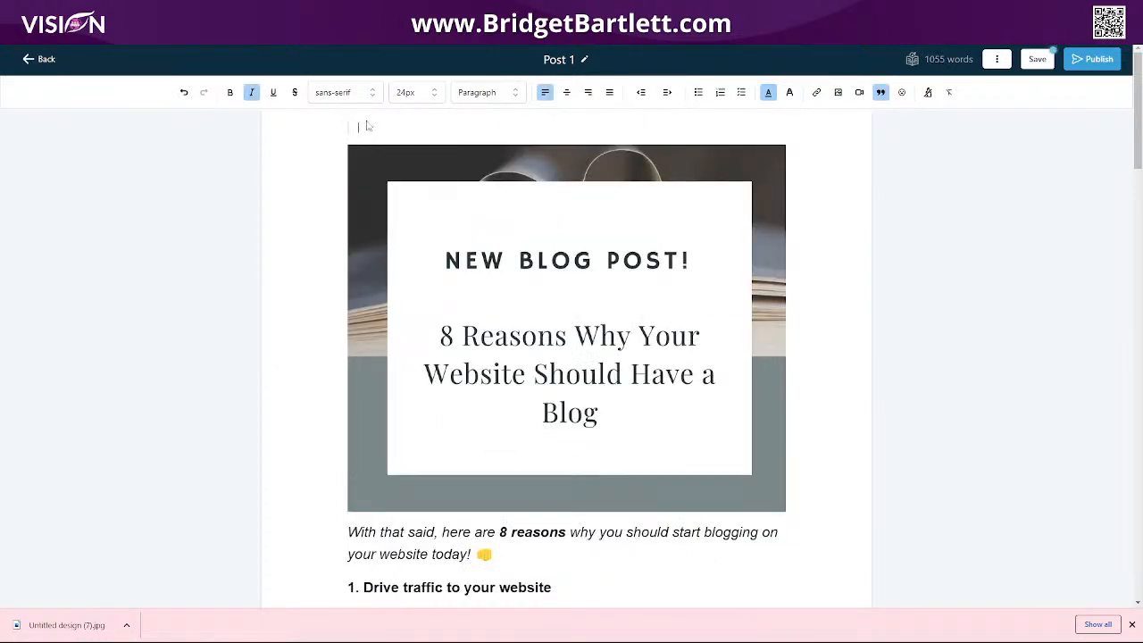
key(BackSpace)
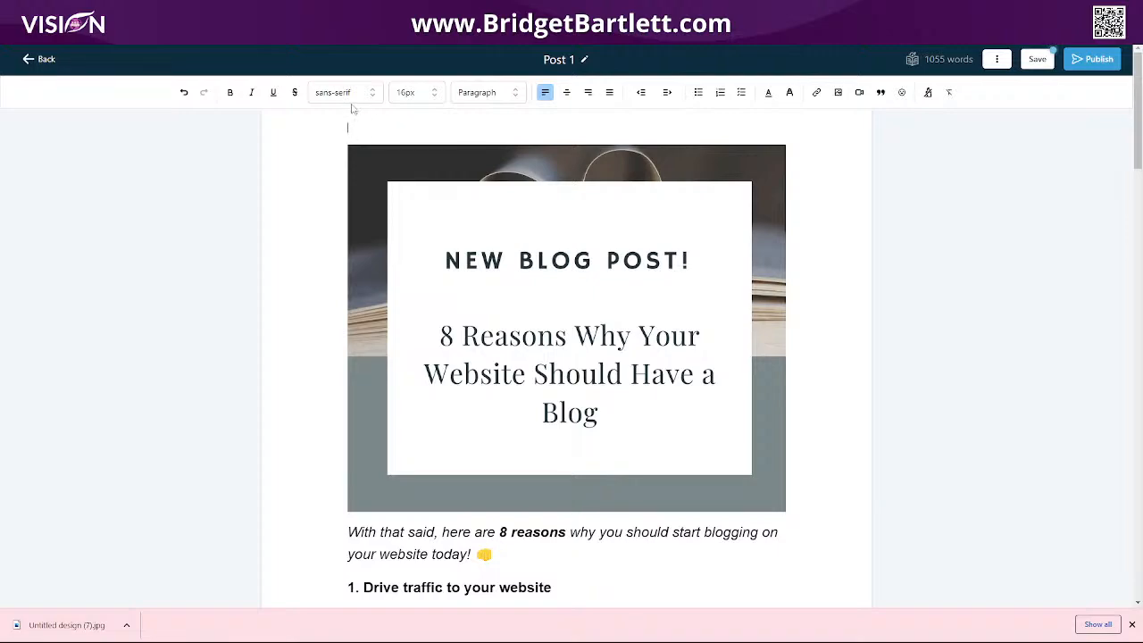
click(547, 423)
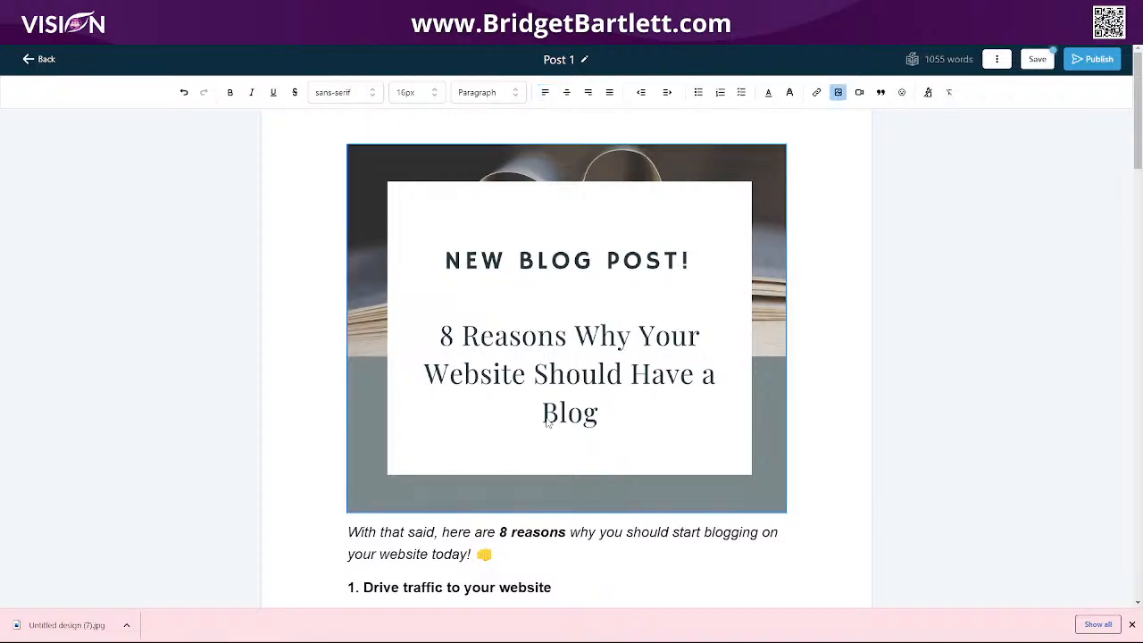
key(BackSpace)
Clear the remaining sample content from the post, and undo, redo and again undo that deletion
drag(355, 158, 688, 637)
key(BackSpace)
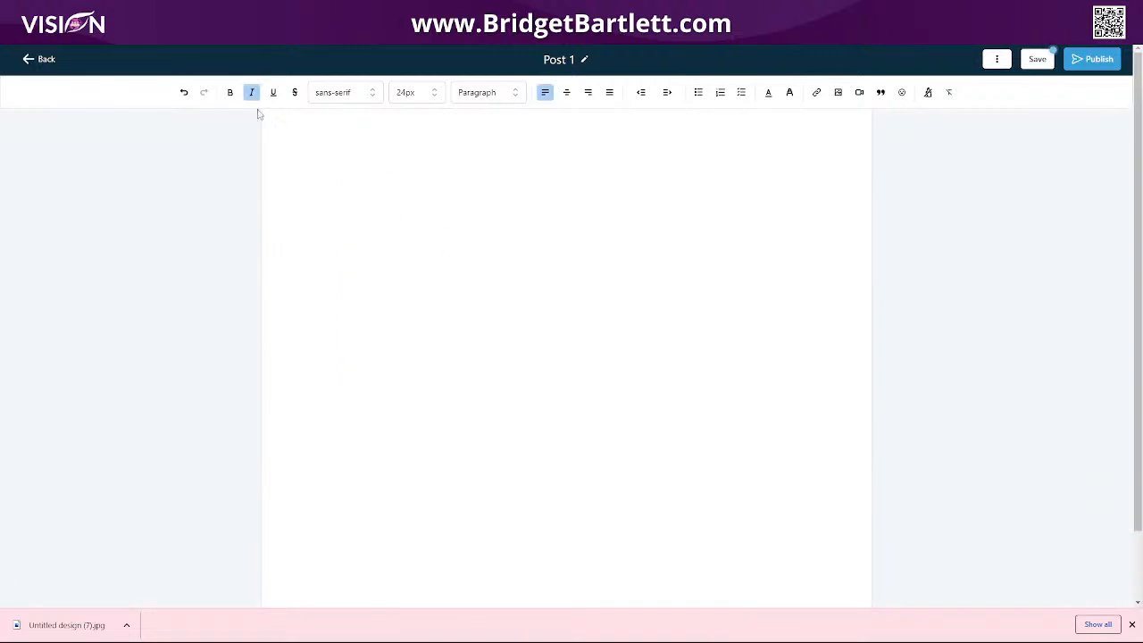
click(183, 94)
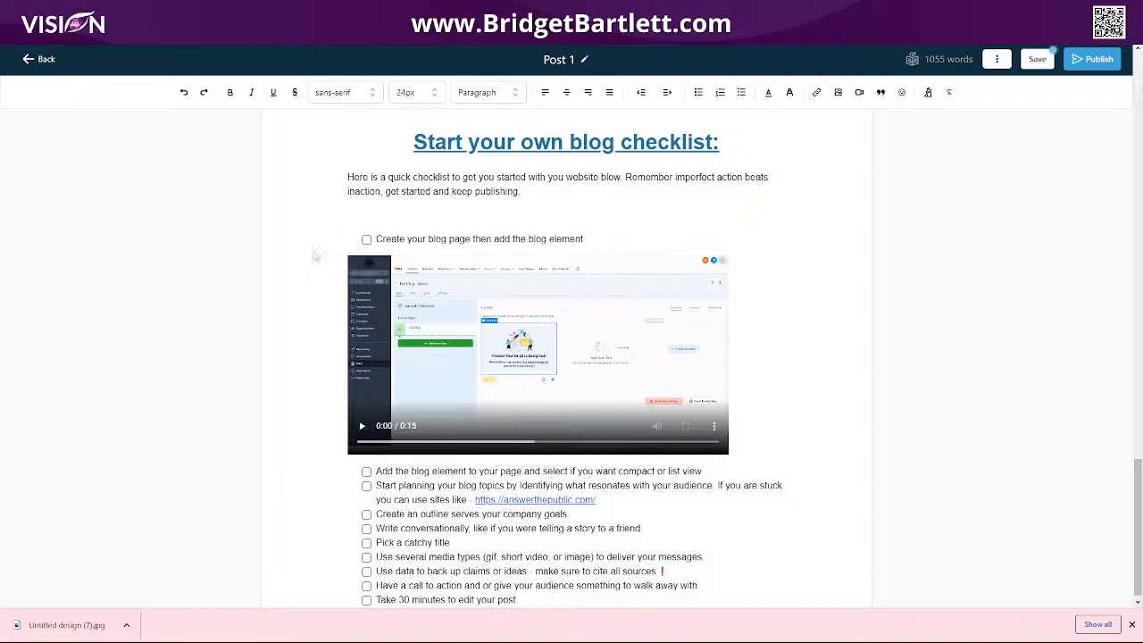
click(202, 93)
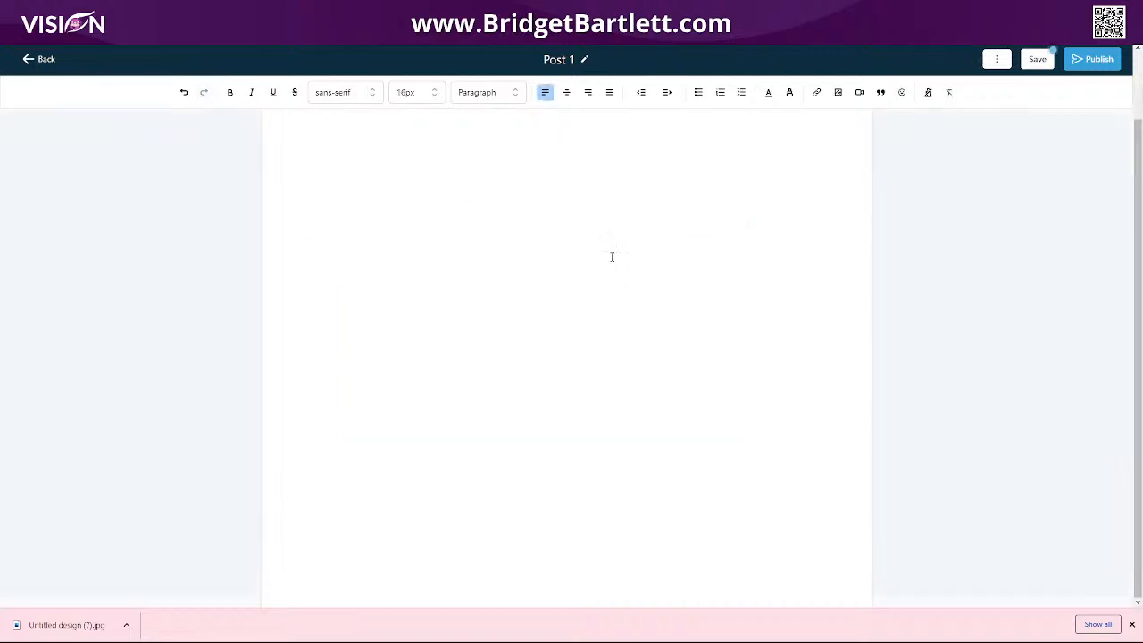
click(184, 92)
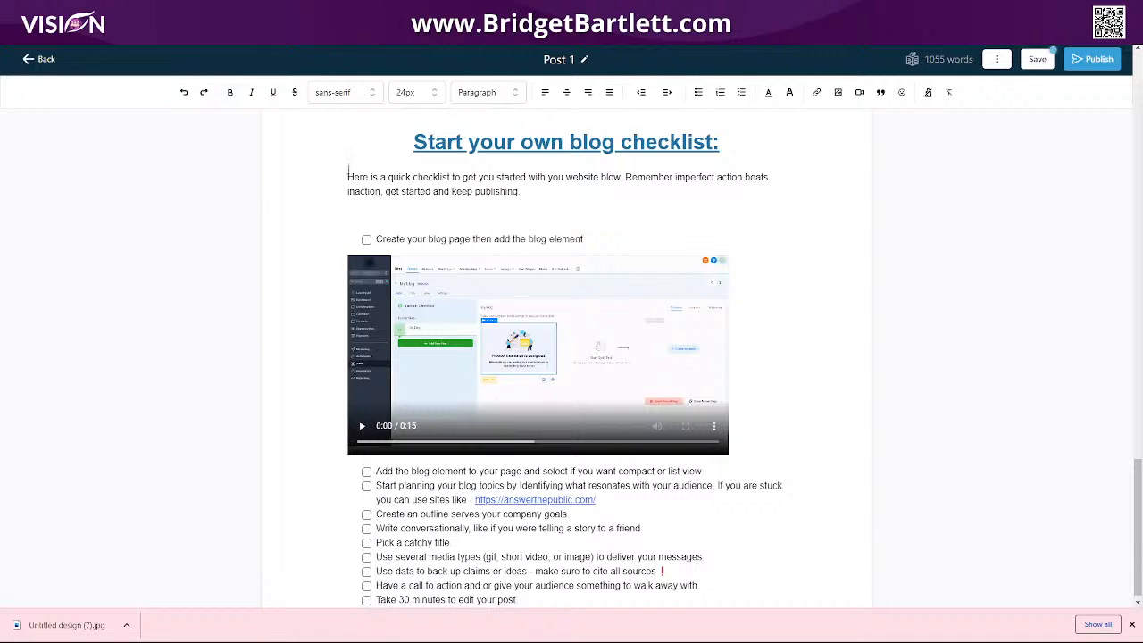
Make the paragraph below the "Start your own blog checklist:" heading bold, italic, underlined and struck through
click(348, 173)
drag(348, 174, 623, 197)
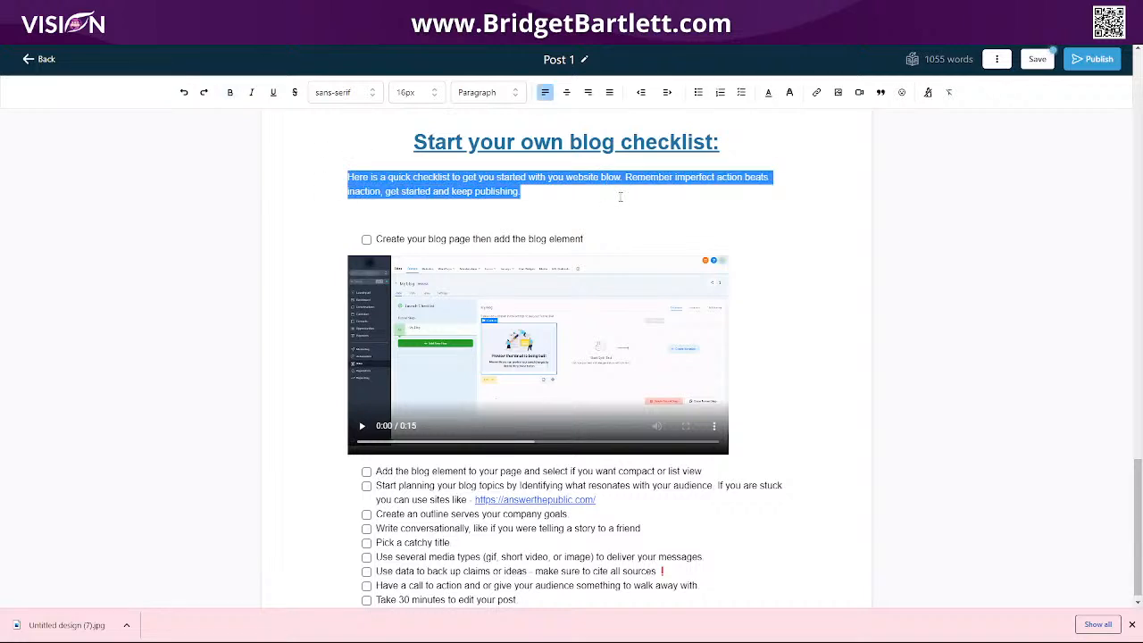
click(229, 92)
click(251, 92)
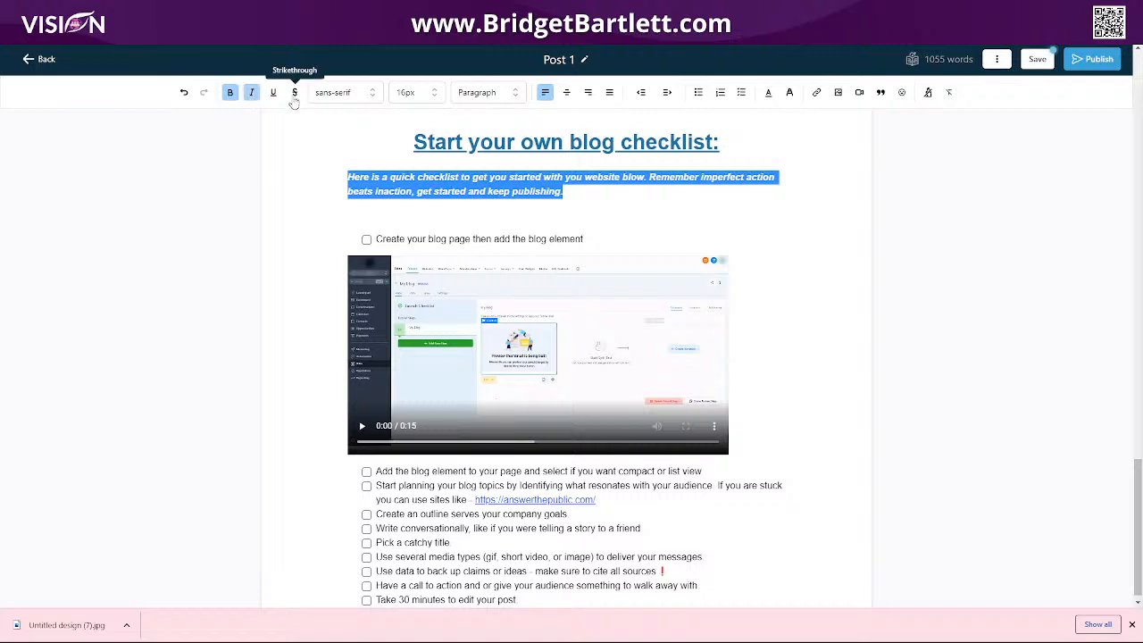
click(274, 93)
click(295, 93)
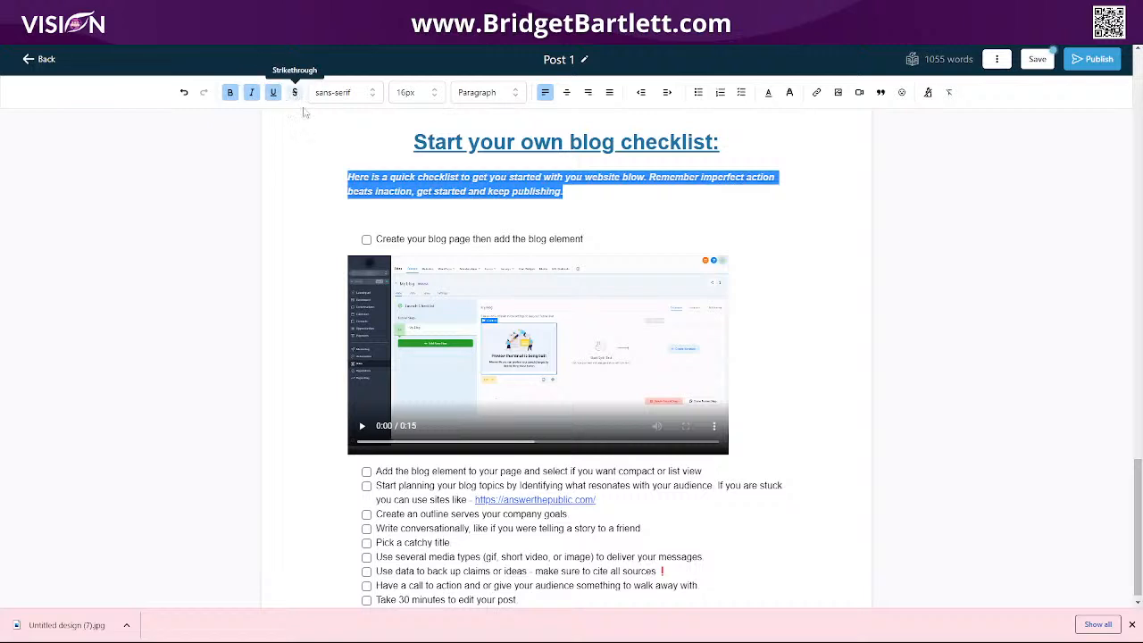
Set the selected checklist introduction to the Roboto font at 18px, with the Paragraph text style
click(340, 92)
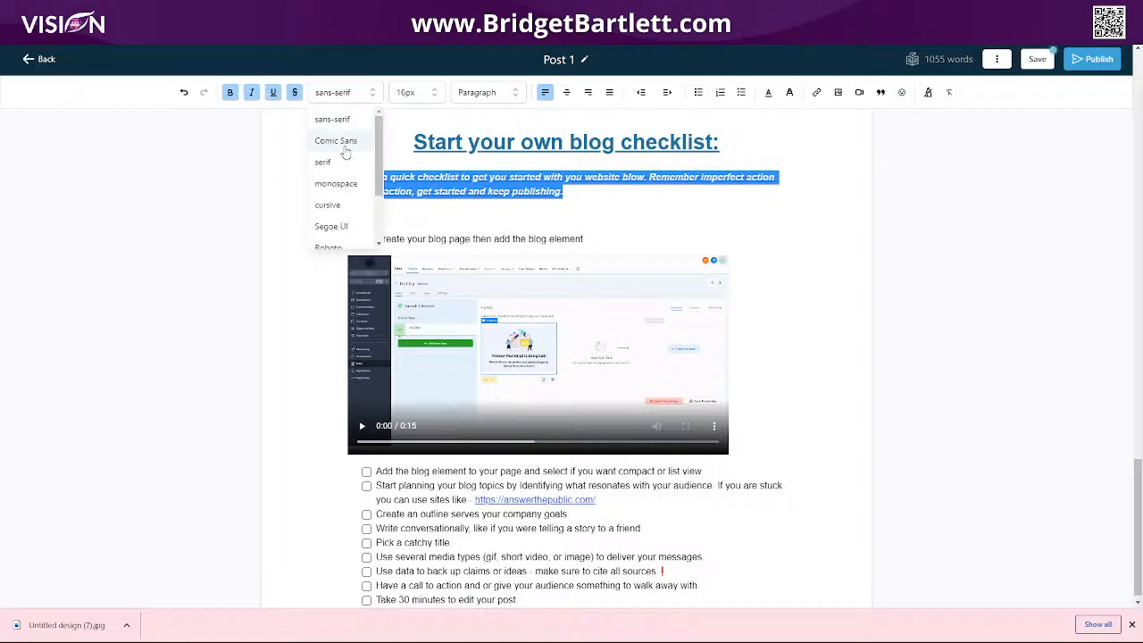
scroll(344, 179, down, 3)
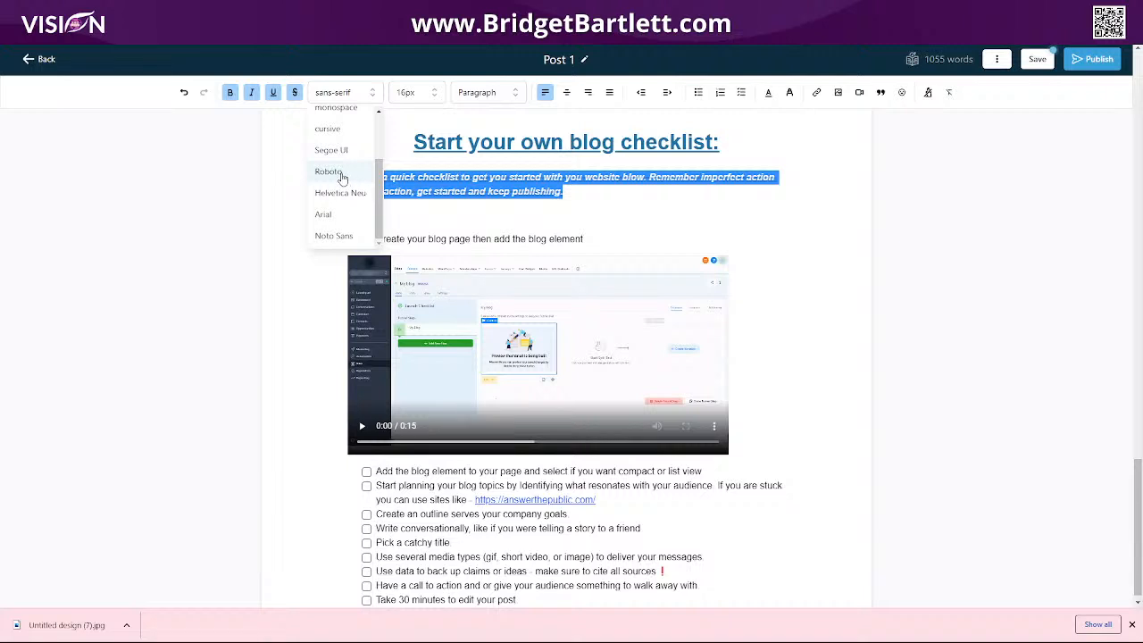
click(349, 176)
click(434, 94)
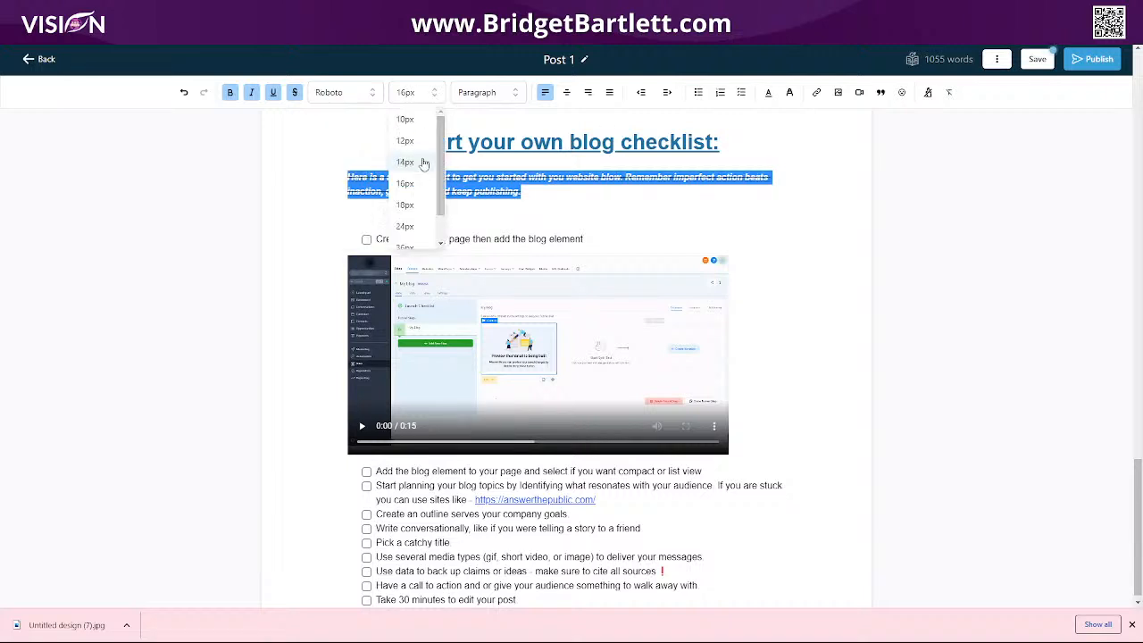
click(404, 206)
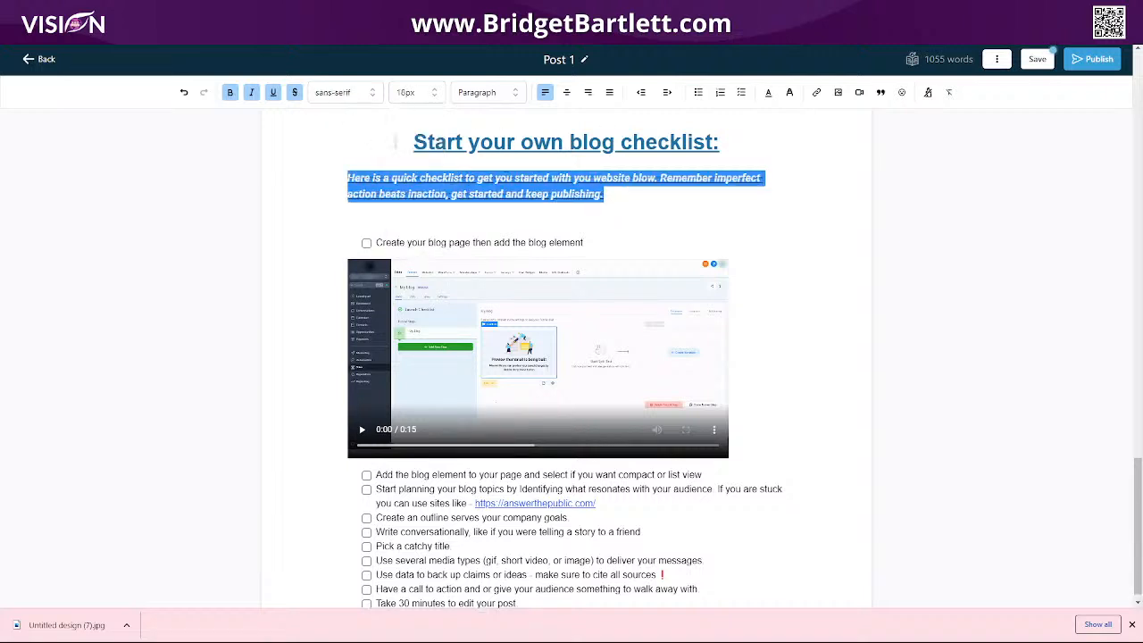
click(496, 94)
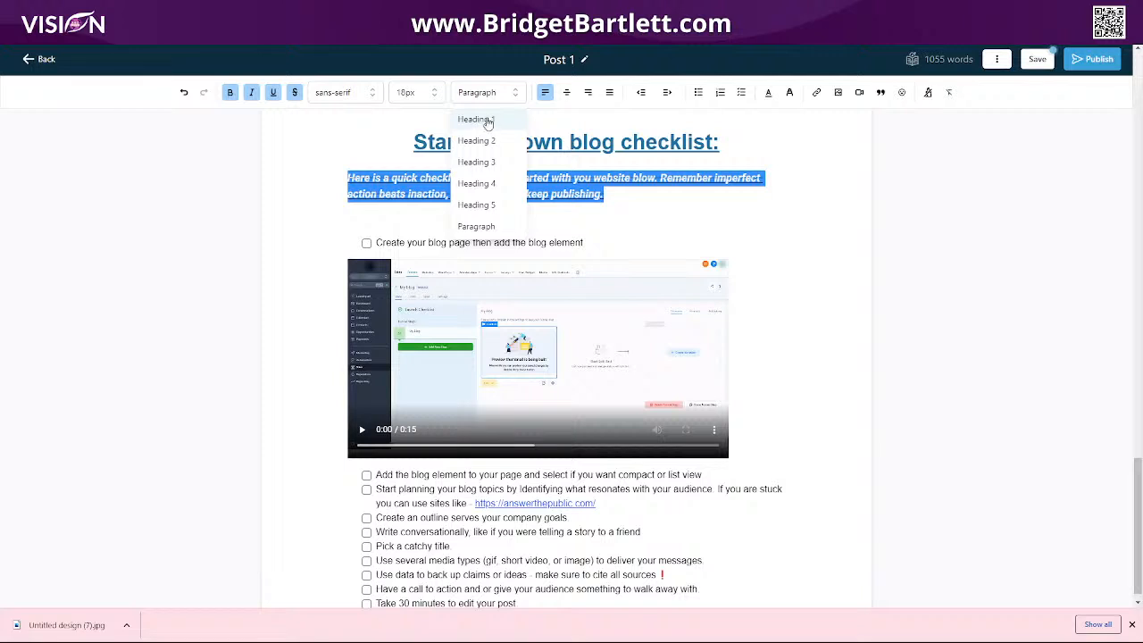
click(496, 226)
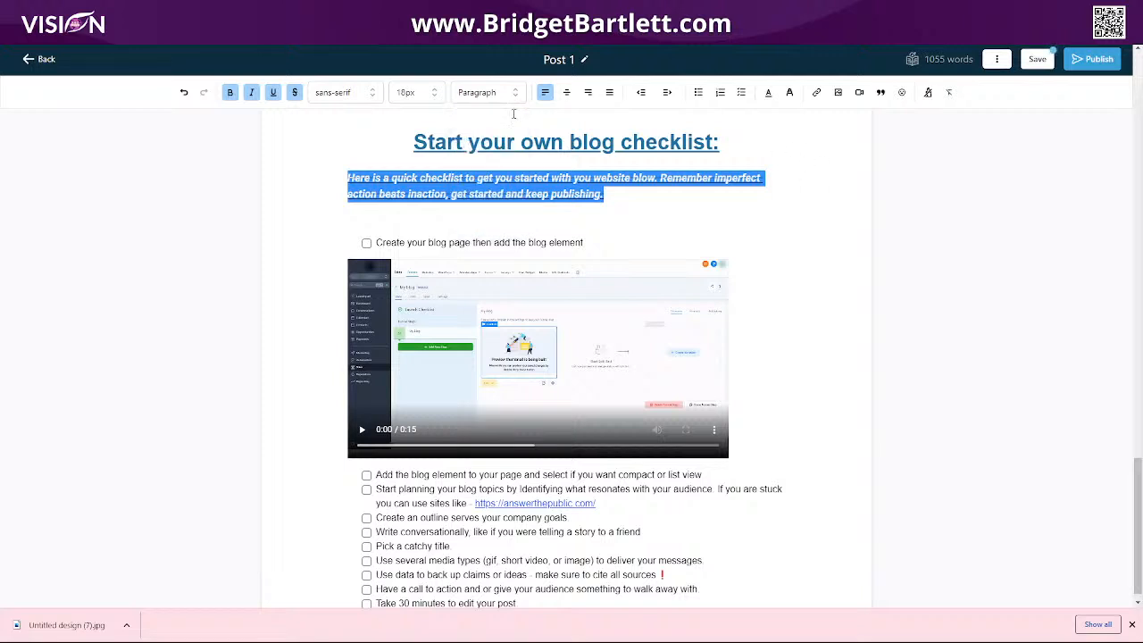
Try centred, right and justified alignment on the checklist introduction, and decrease and increase its indent
click(567, 96)
click(588, 96)
click(610, 95)
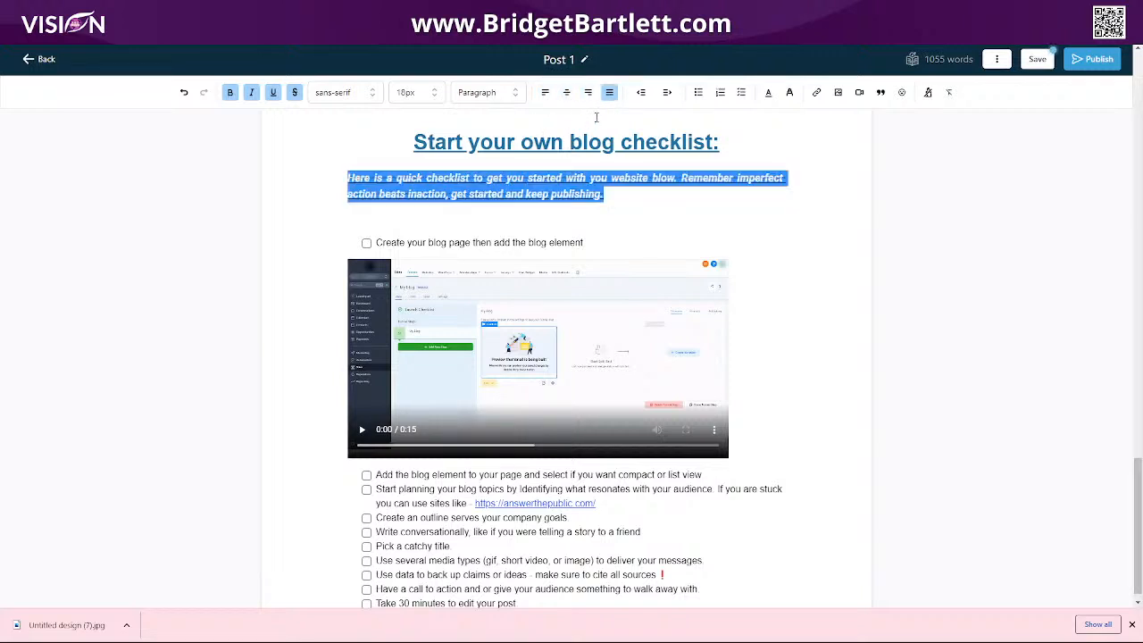
click(642, 96)
click(667, 95)
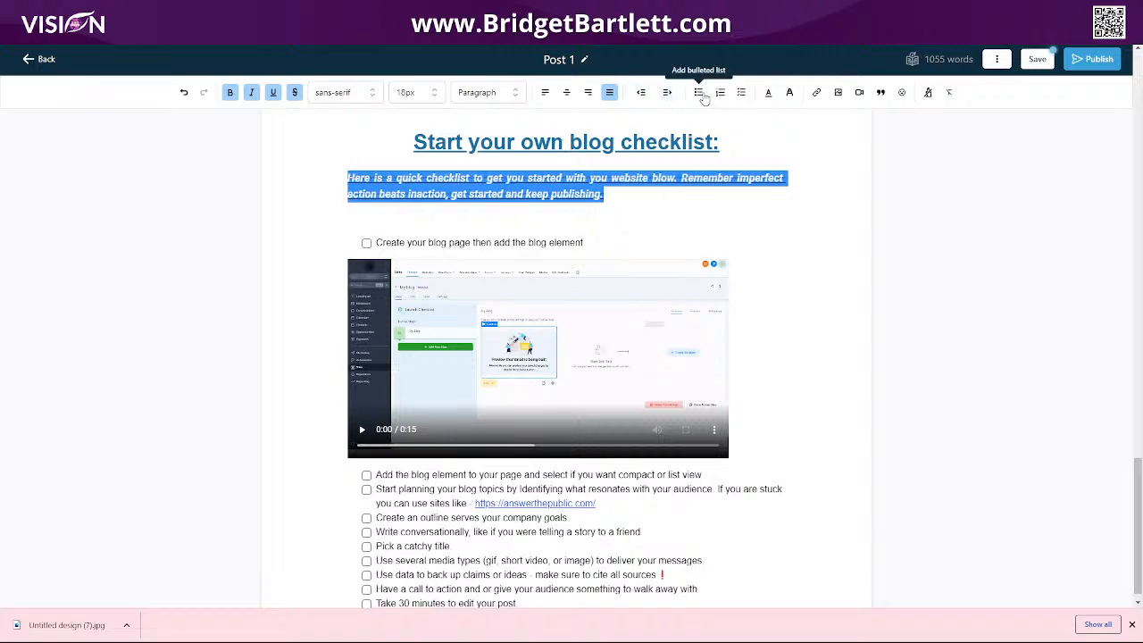
Try the bulleted, numbered and to-do list formats on the checklist introduction, and turn the list formatting off again
click(699, 95)
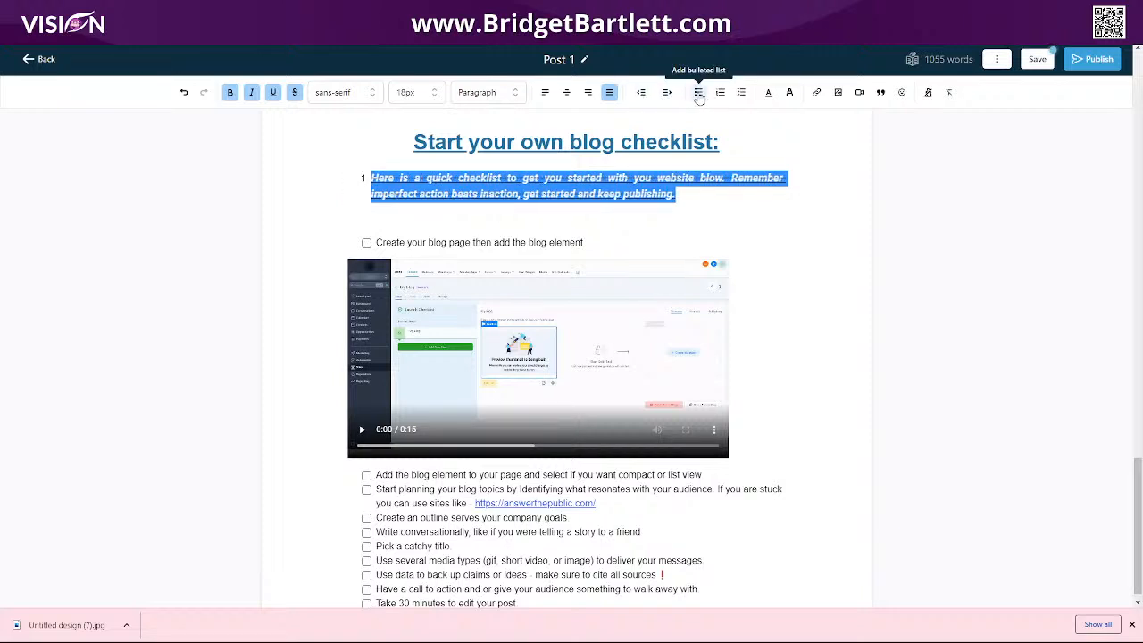
click(699, 95)
click(719, 94)
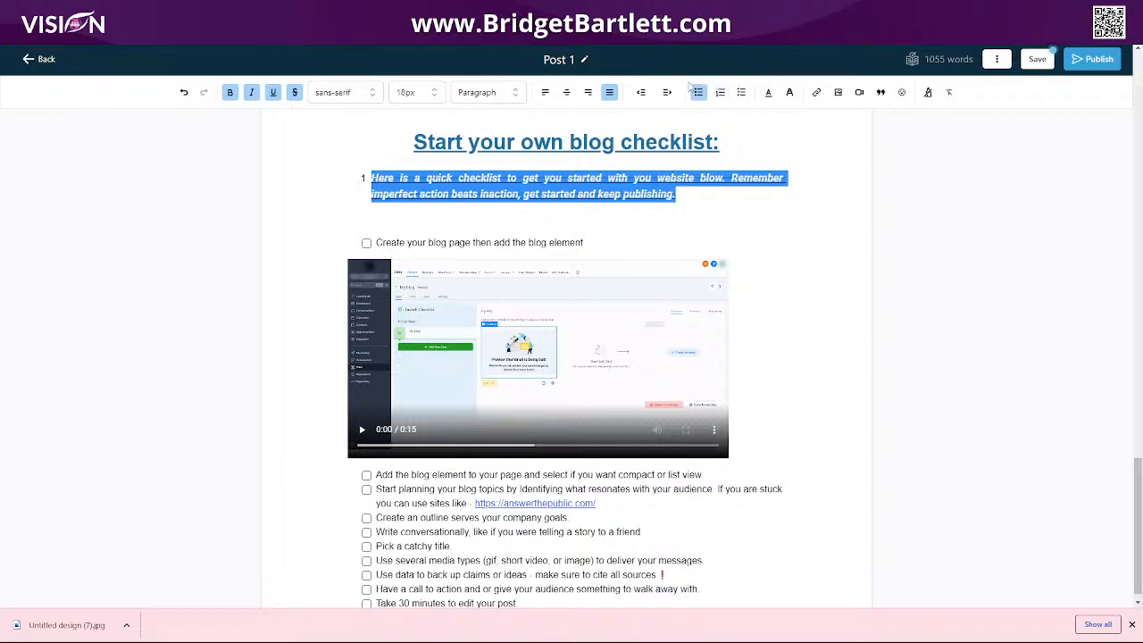
click(698, 95)
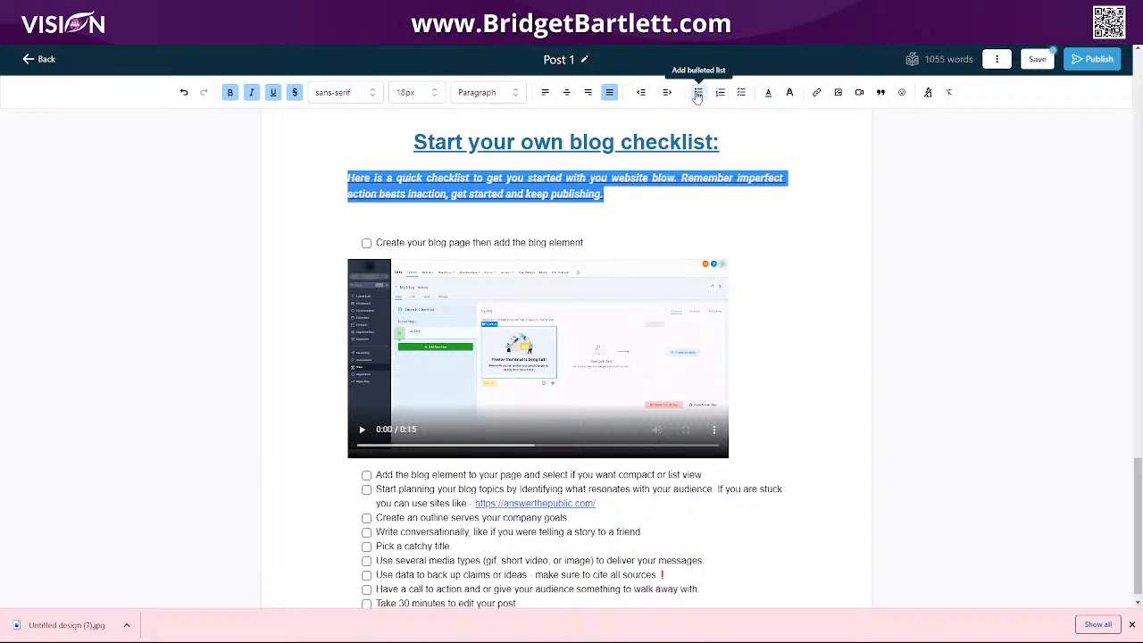
click(699, 95)
click(719, 97)
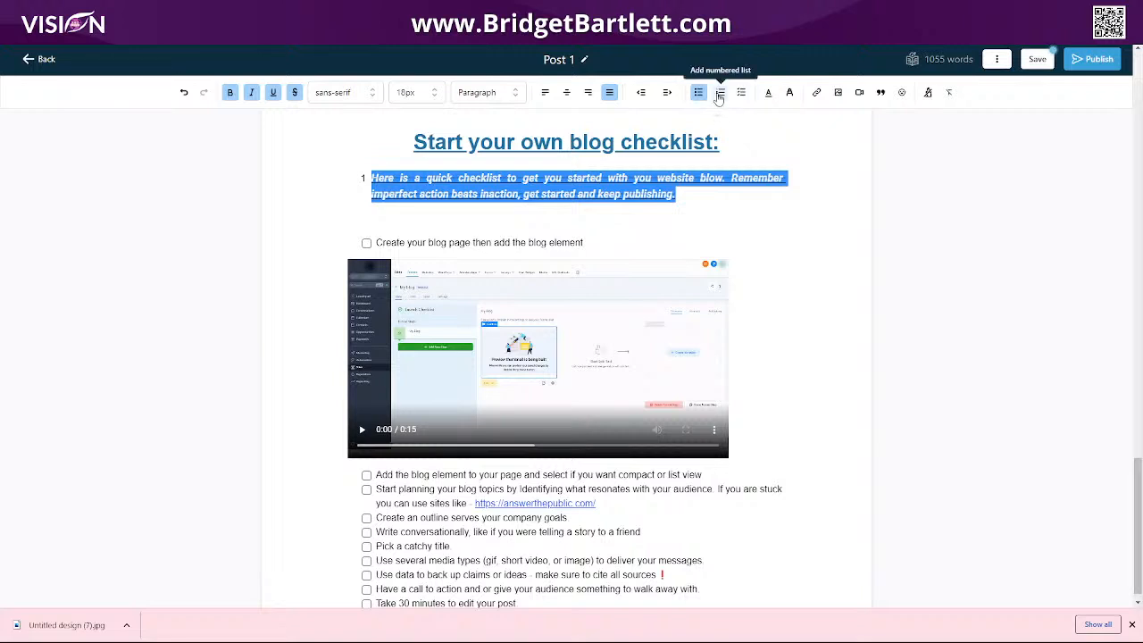
click(719, 96)
click(721, 99)
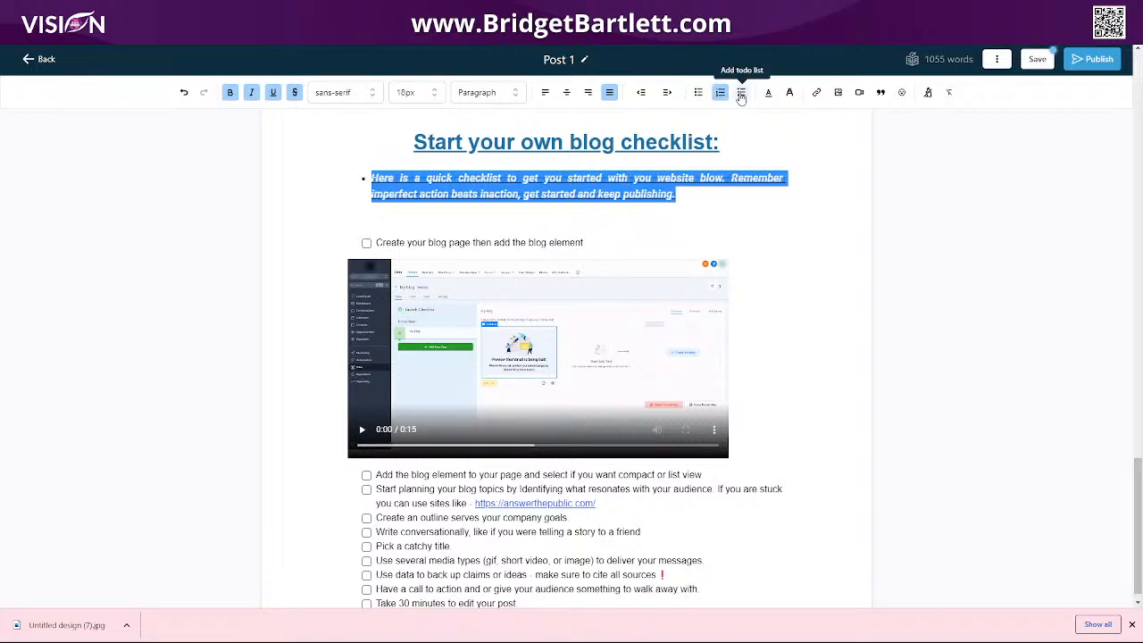
click(741, 95)
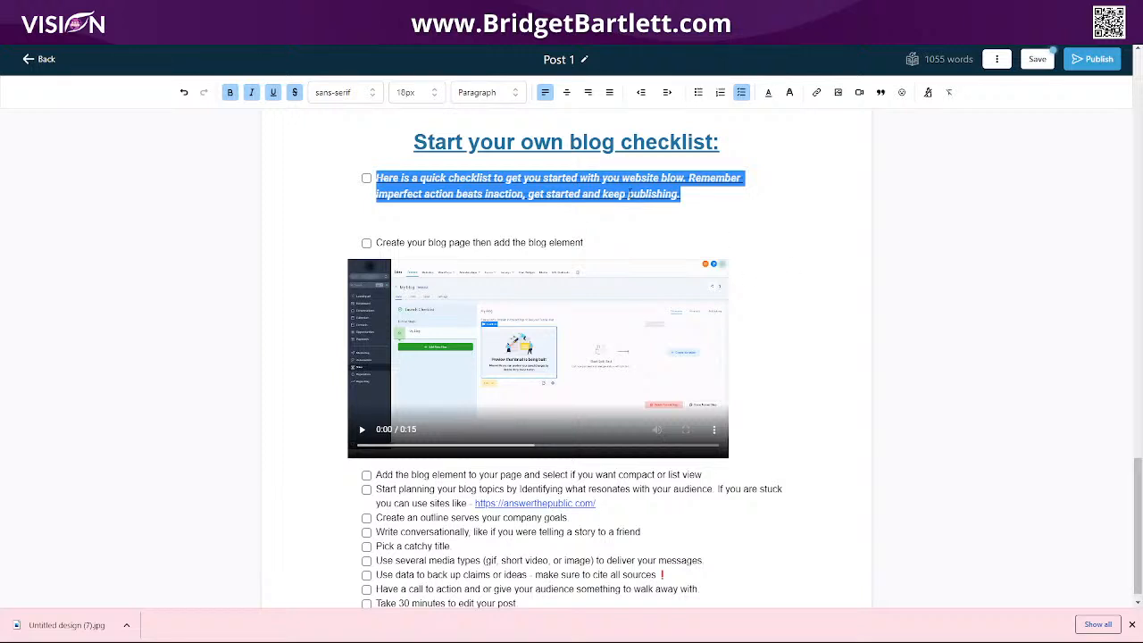
click(741, 92)
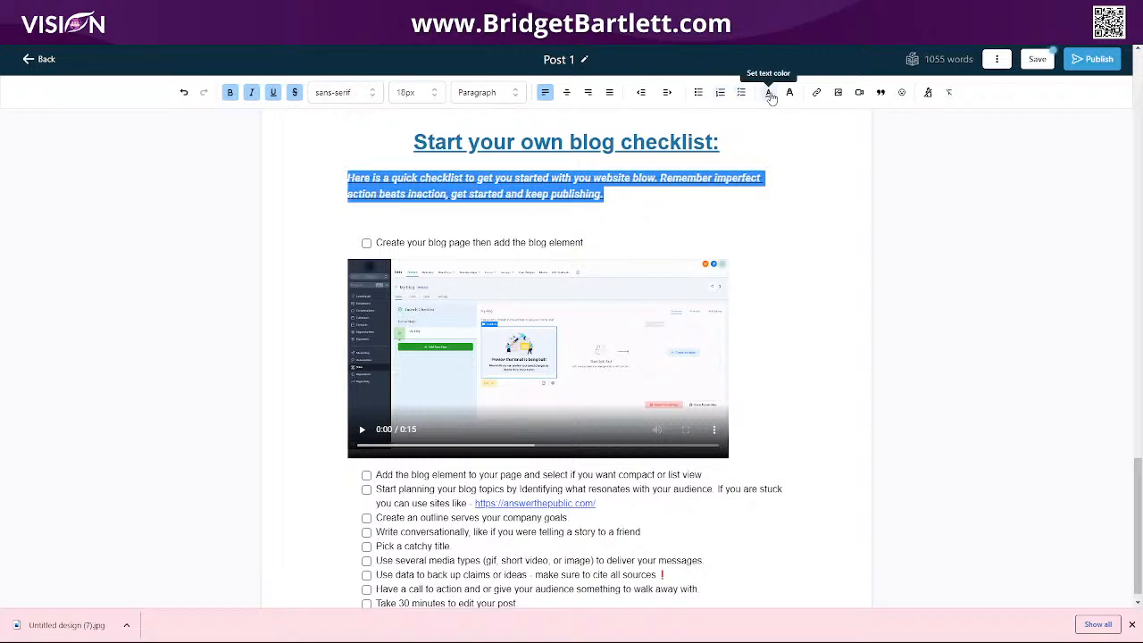
Change the text color of the whole checklist introduction to dark blue
click(770, 94)
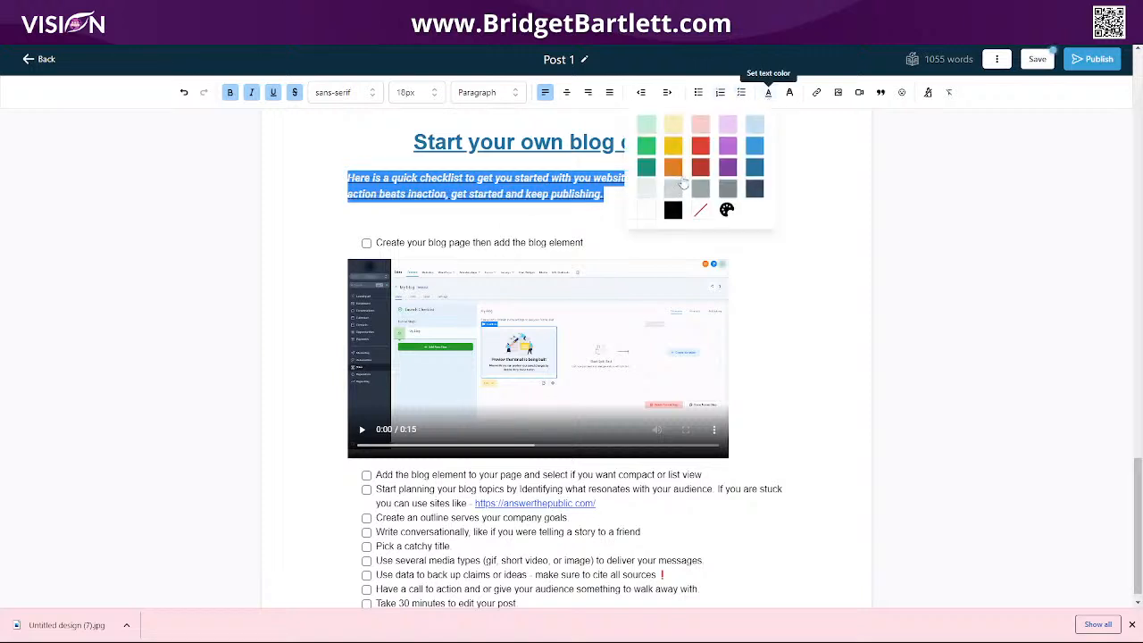
click(754, 169)
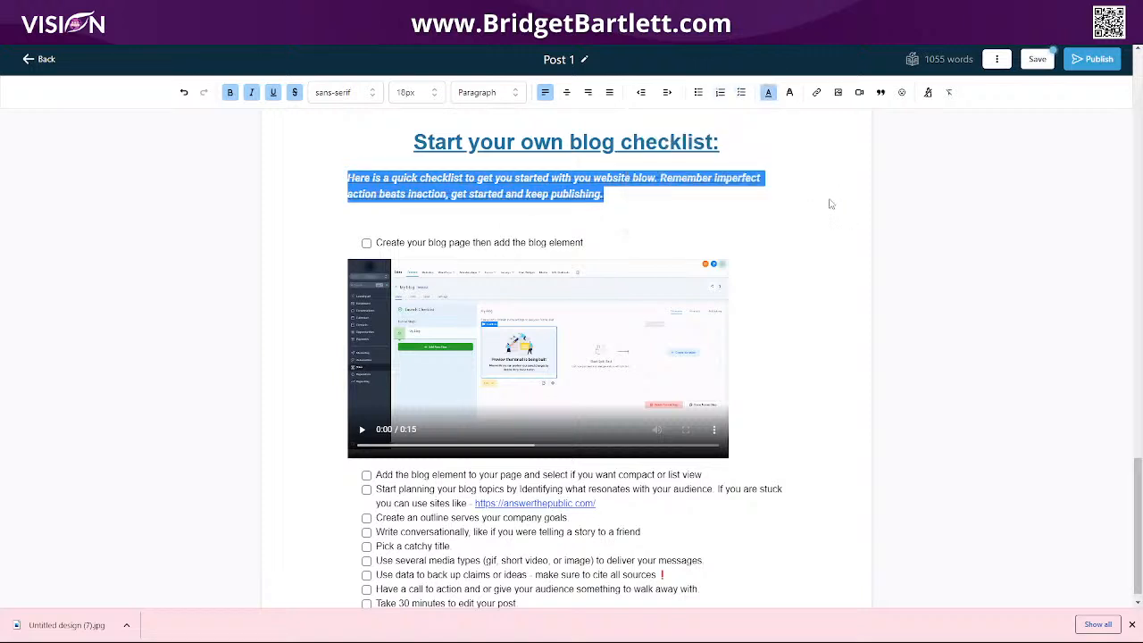
click(788, 169)
Highlight the words "rted with you website" in the checklist introduction with a yellow background
drag(528, 177, 631, 178)
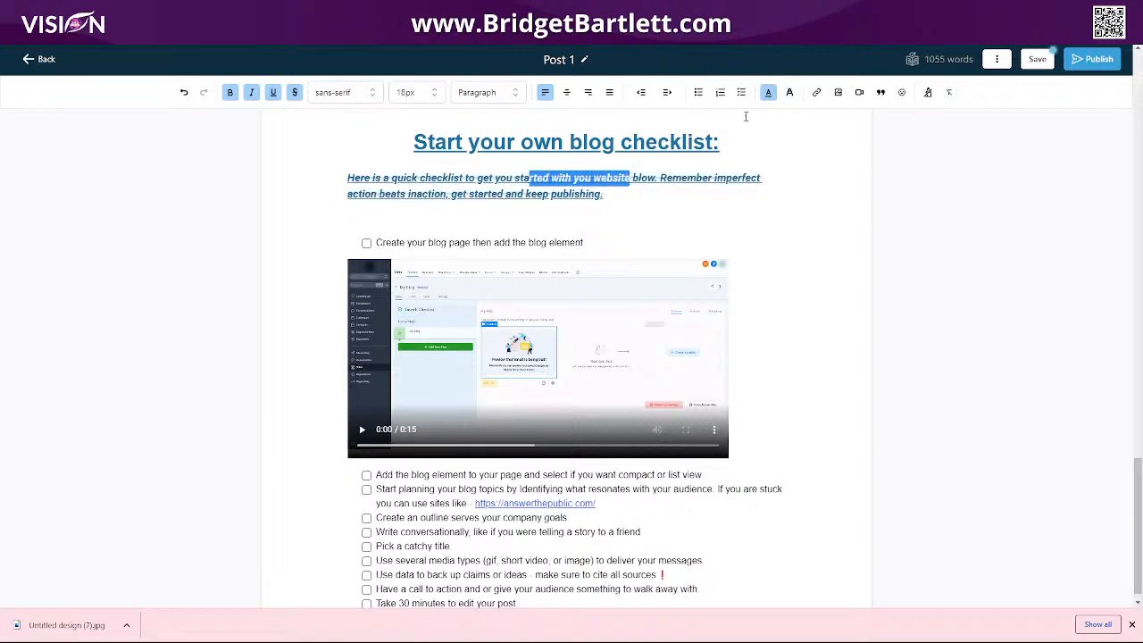
click(790, 94)
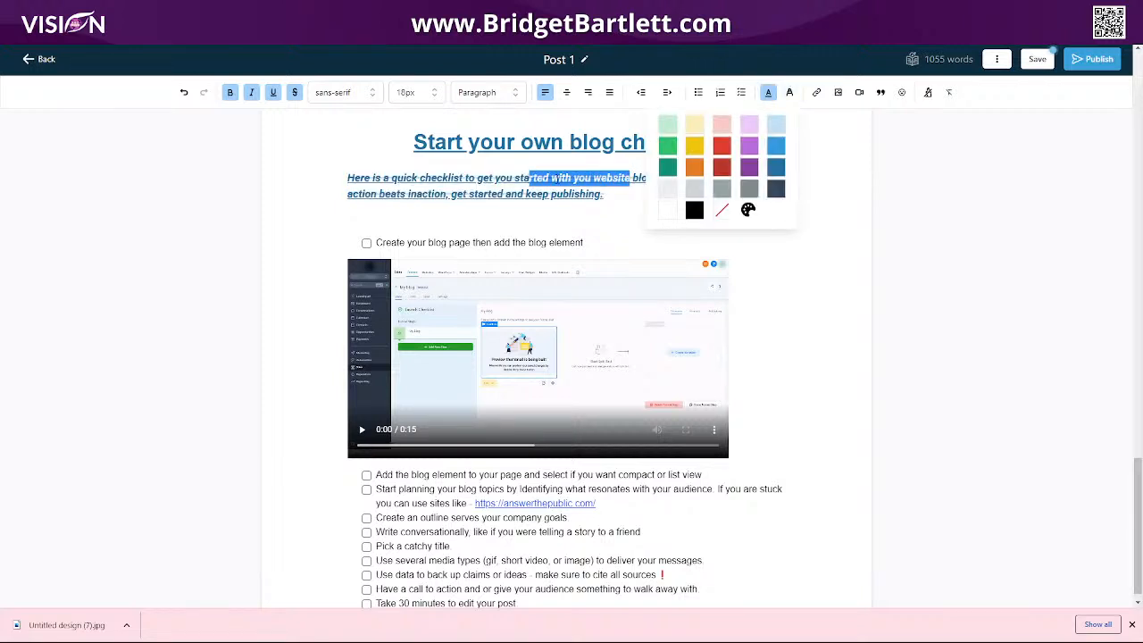
click(695, 149)
click(646, 178)
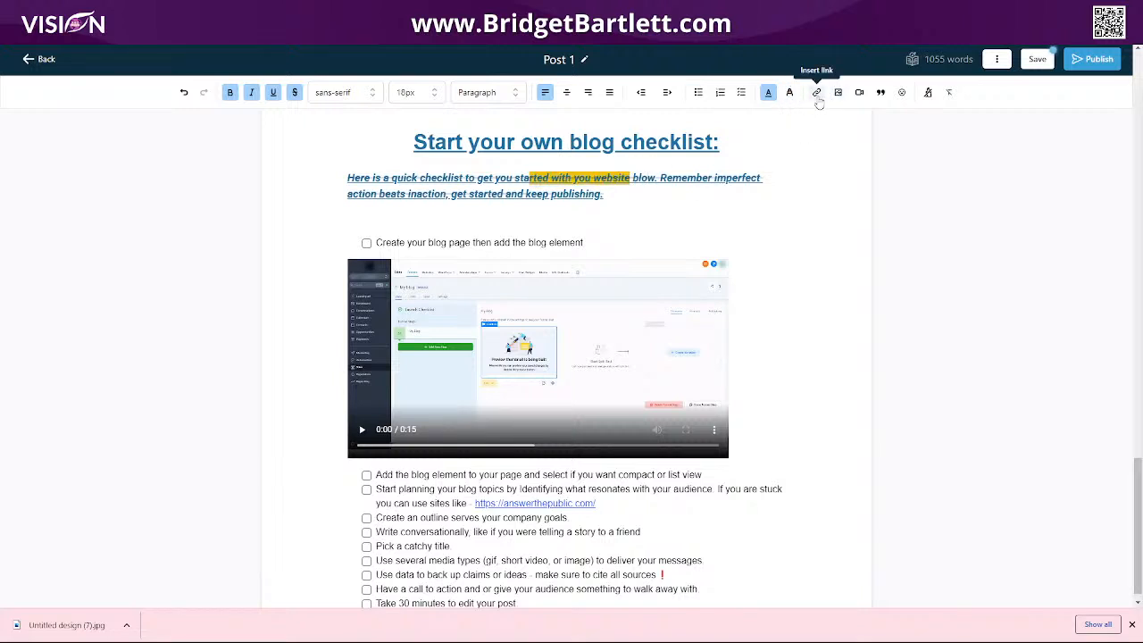
Choose "Untitled design (7).jpg" from the media library as an image to insert, and cancel the insertion
drag(361, 178, 650, 178)
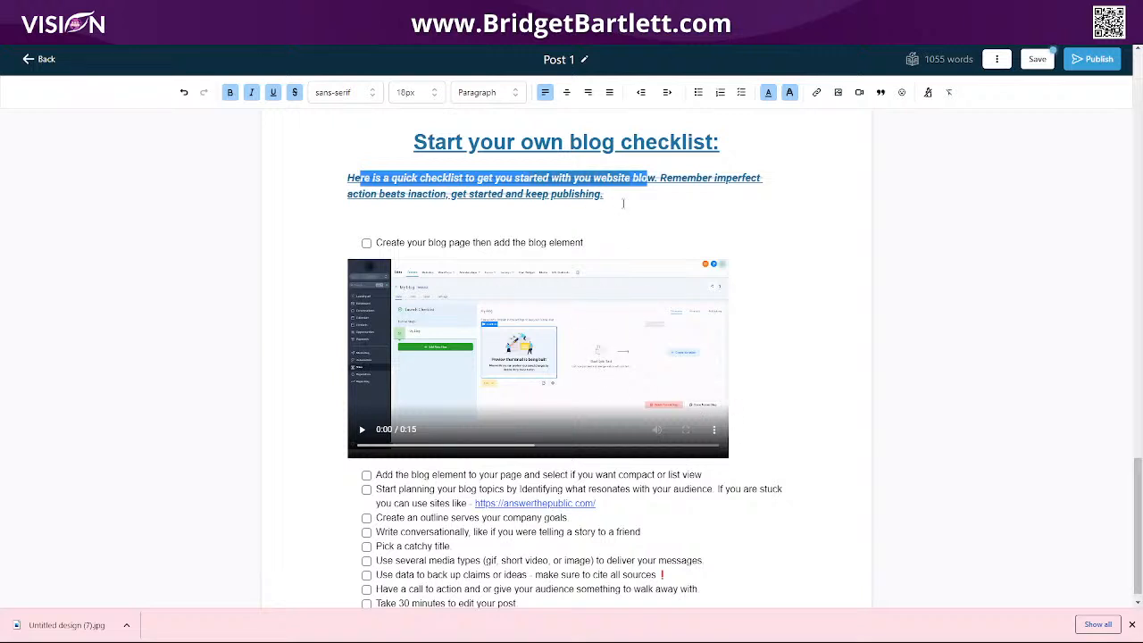
click(839, 96)
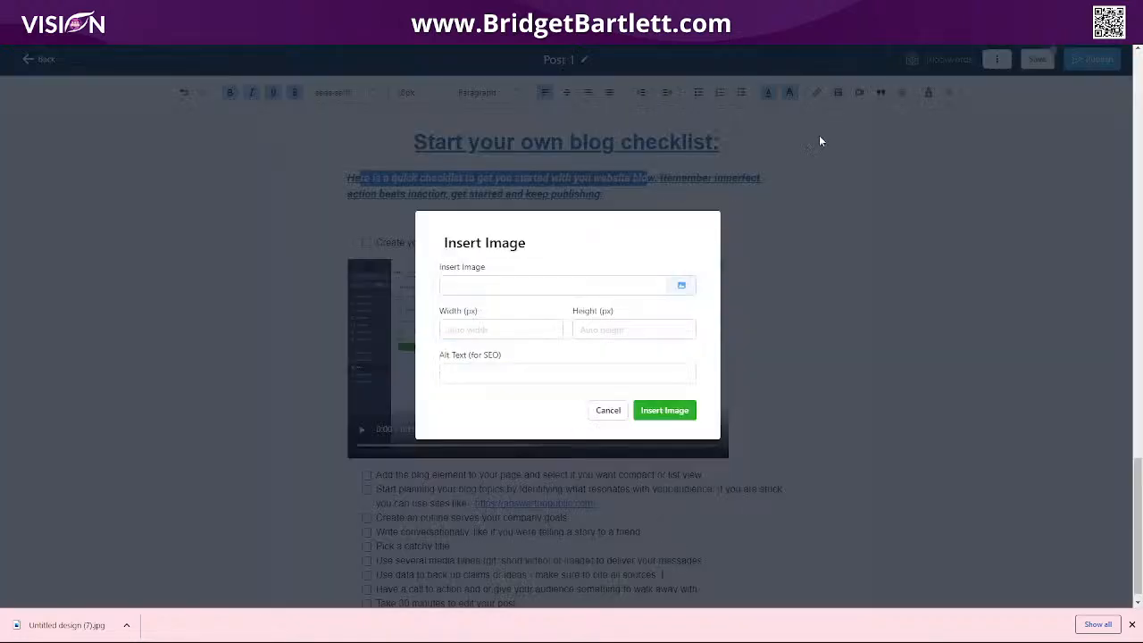
click(682, 285)
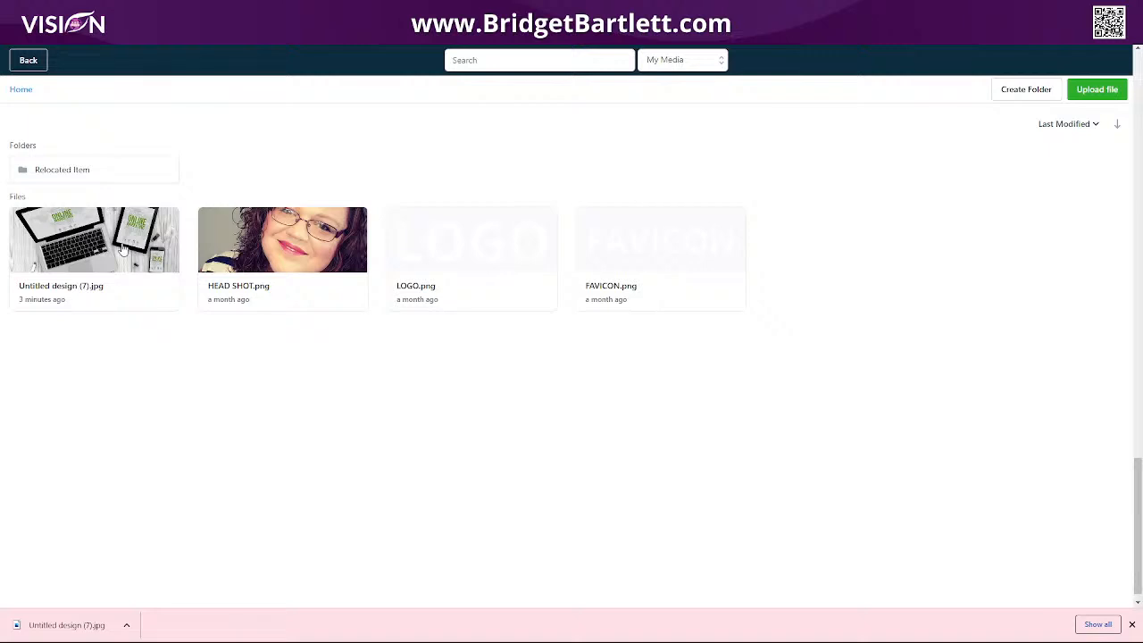
click(60, 256)
click(103, 251)
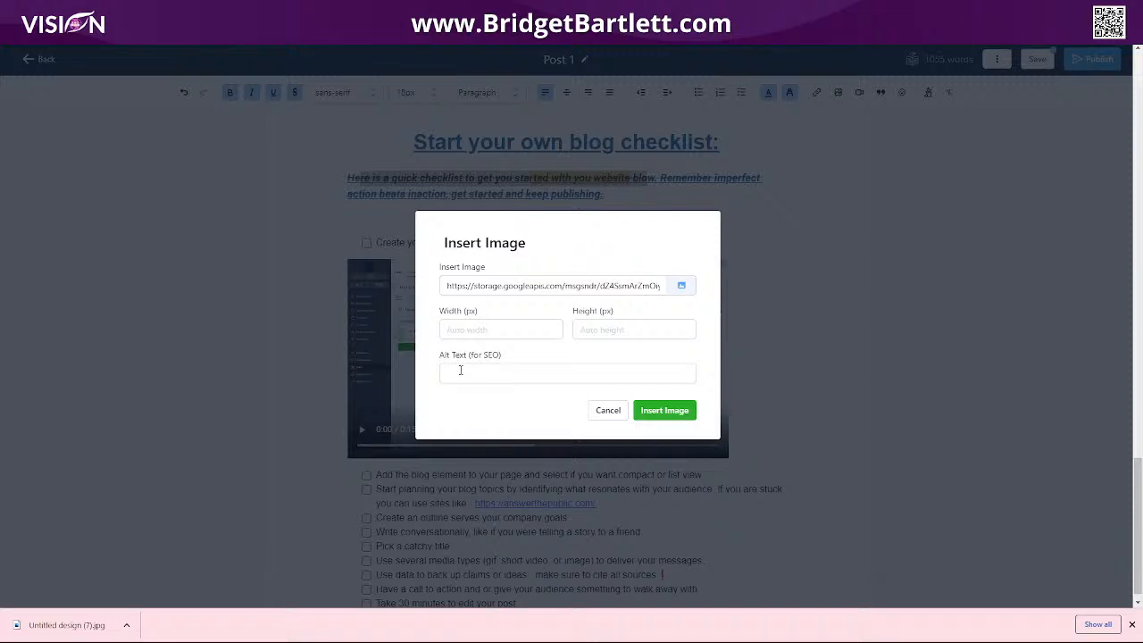
click(610, 411)
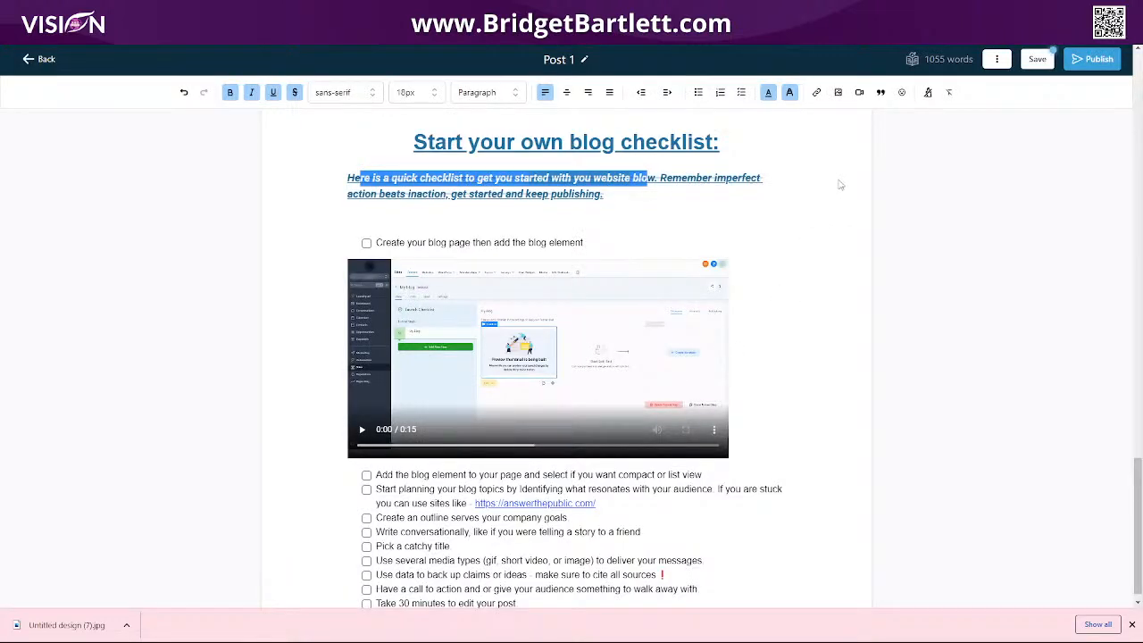
Try the media library and YouTube URL options for inserting a video, and cancel the insertion
click(859, 93)
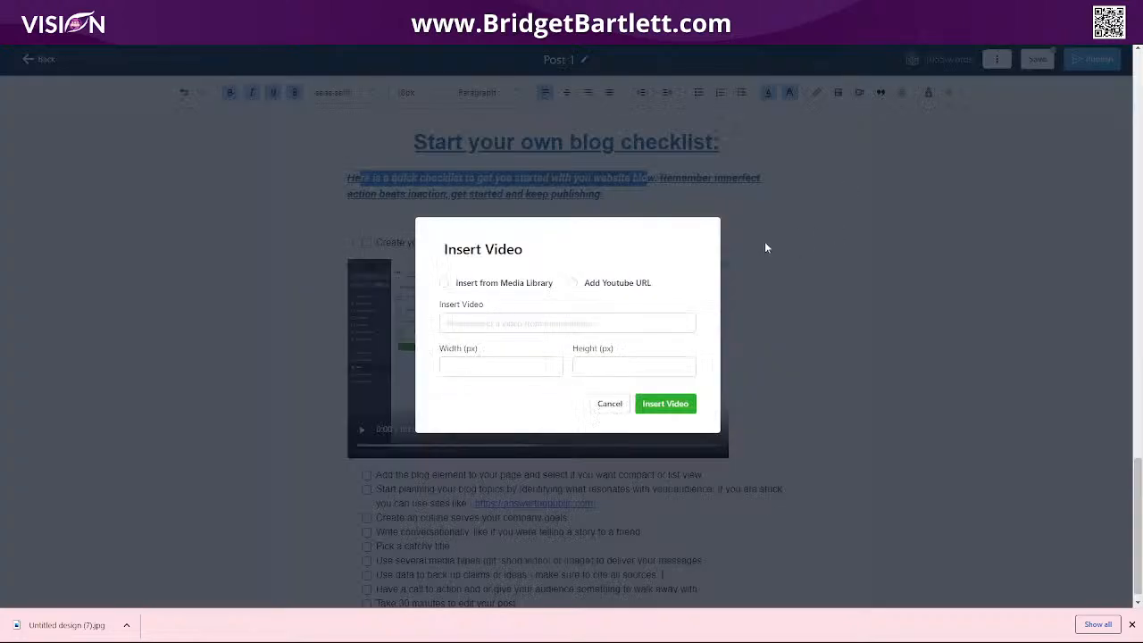
click(447, 285)
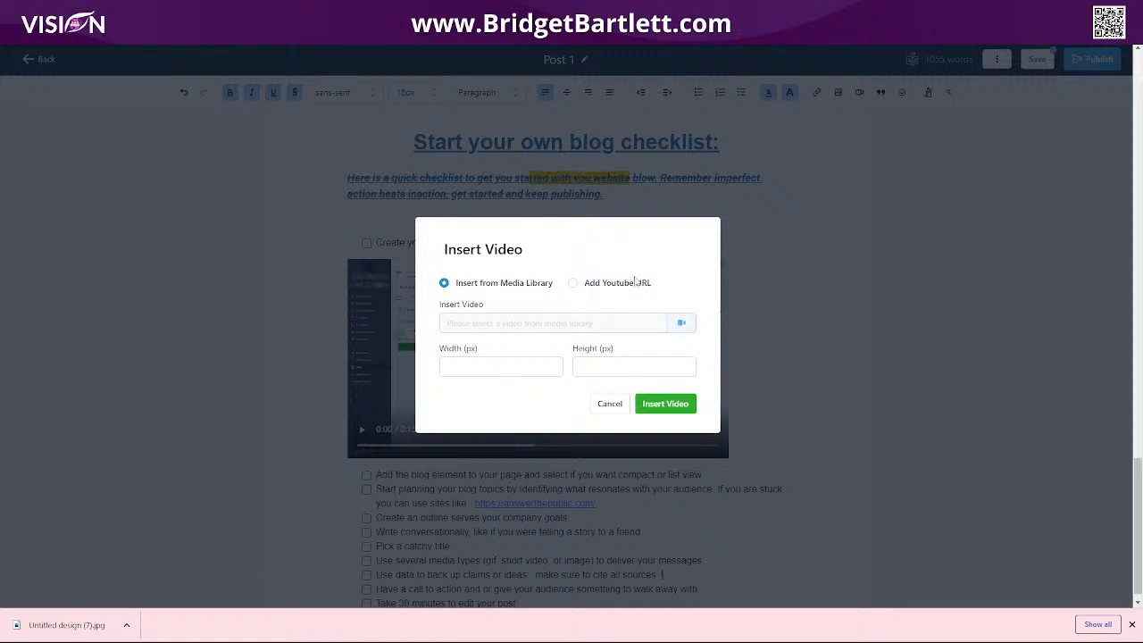
click(573, 284)
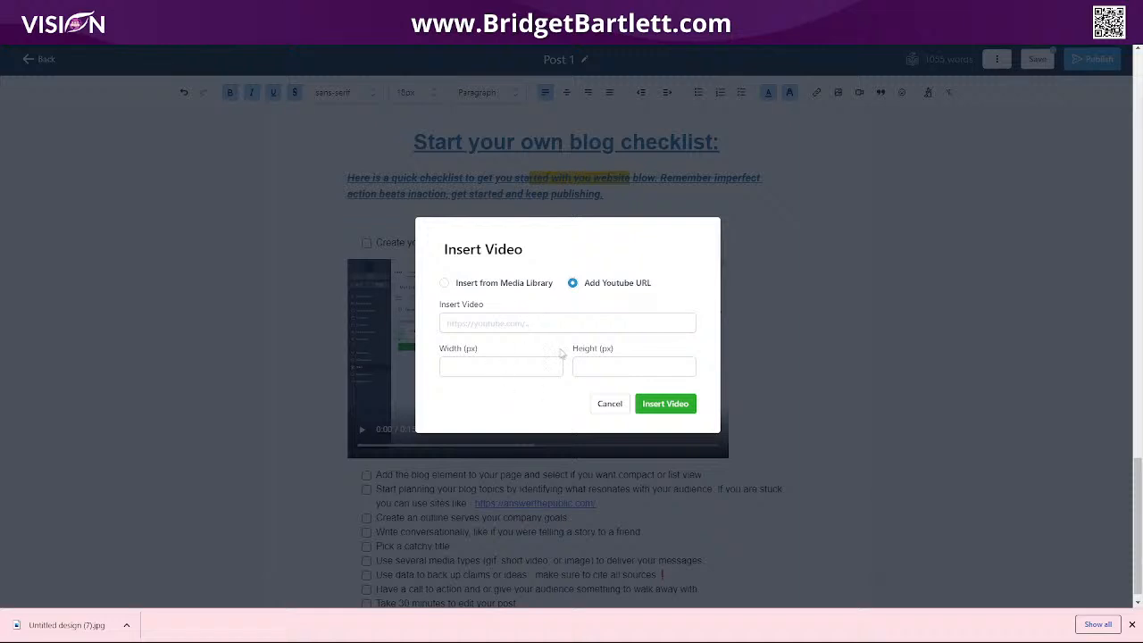
click(608, 404)
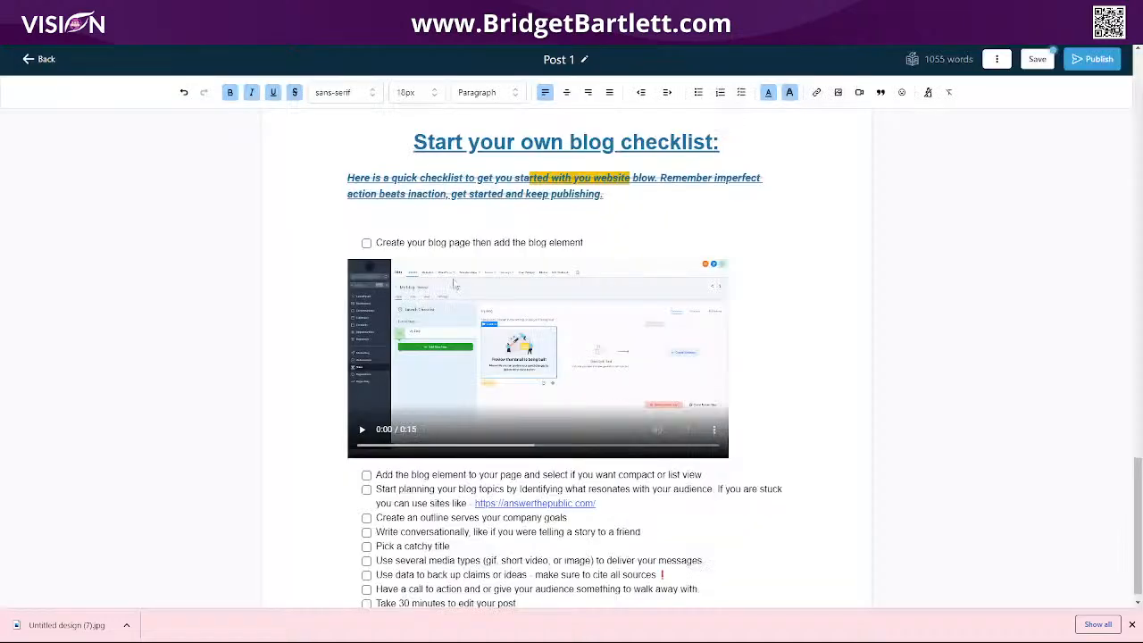
Format the checklist introduction as a block quote
click(881, 92)
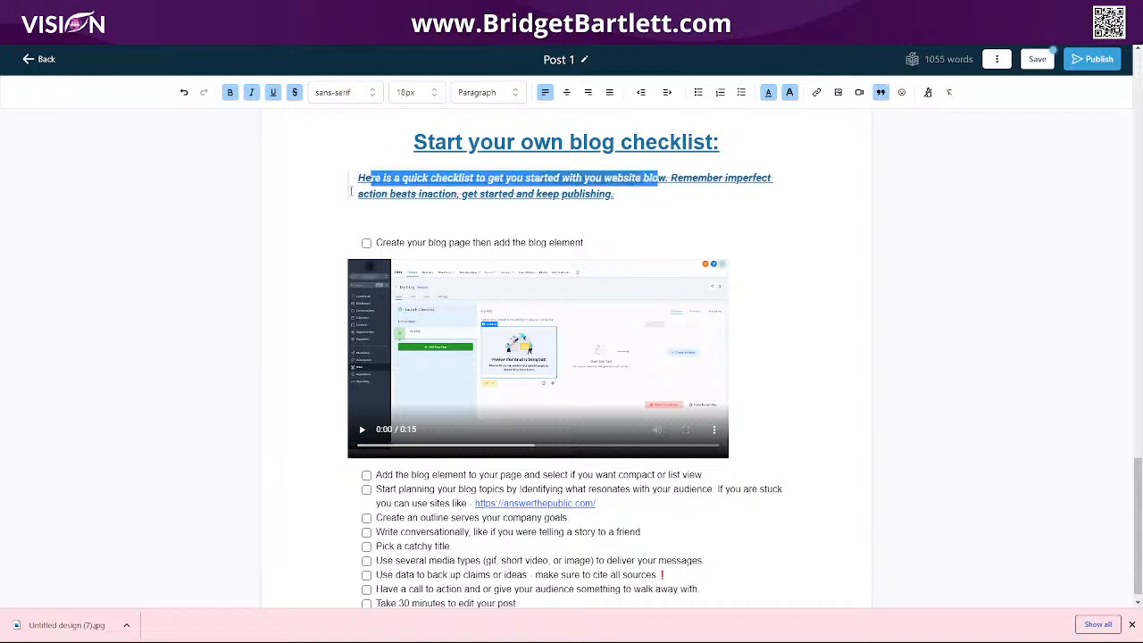
click(603, 232)
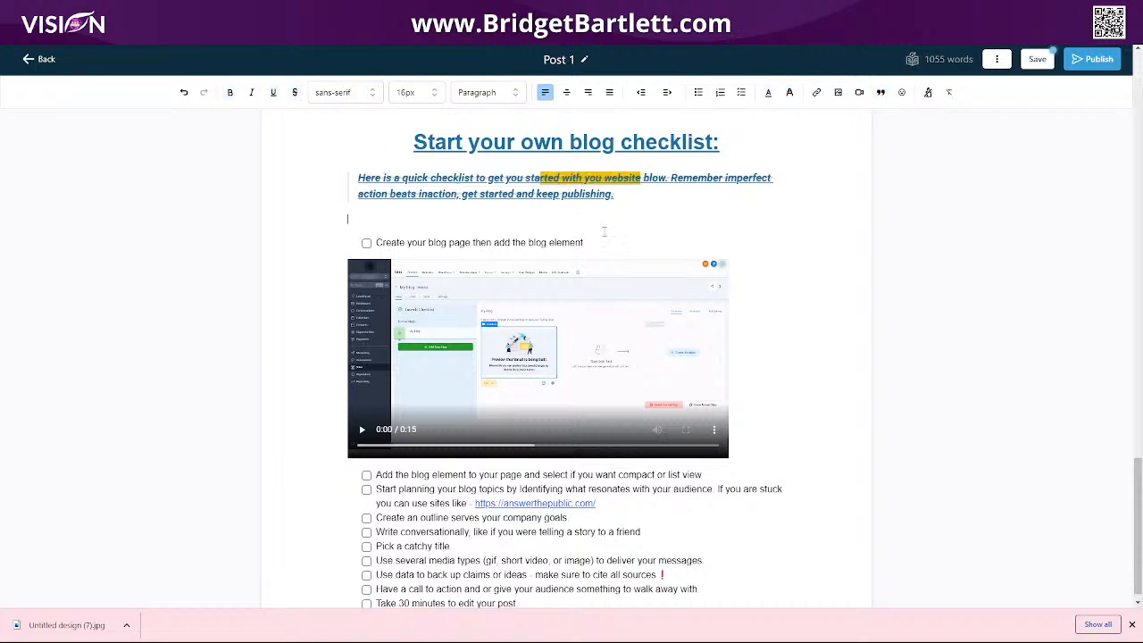
scroll(520, 249, up, 3)
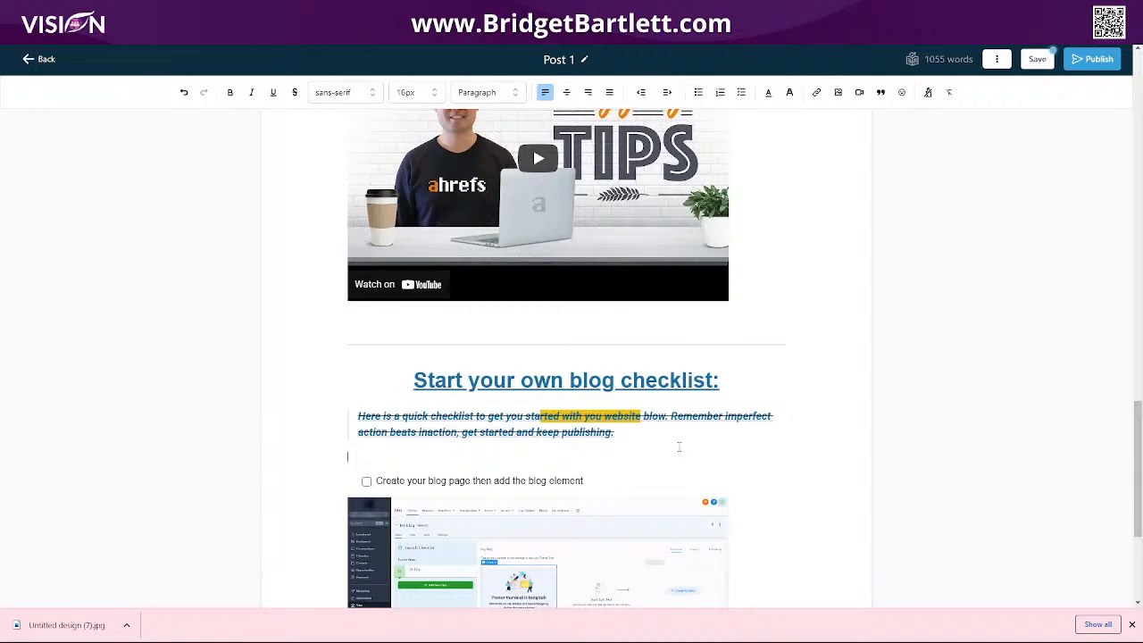
Insert the face-blowing-a-kiss emoji at the end of the checklist introduction
click(622, 433)
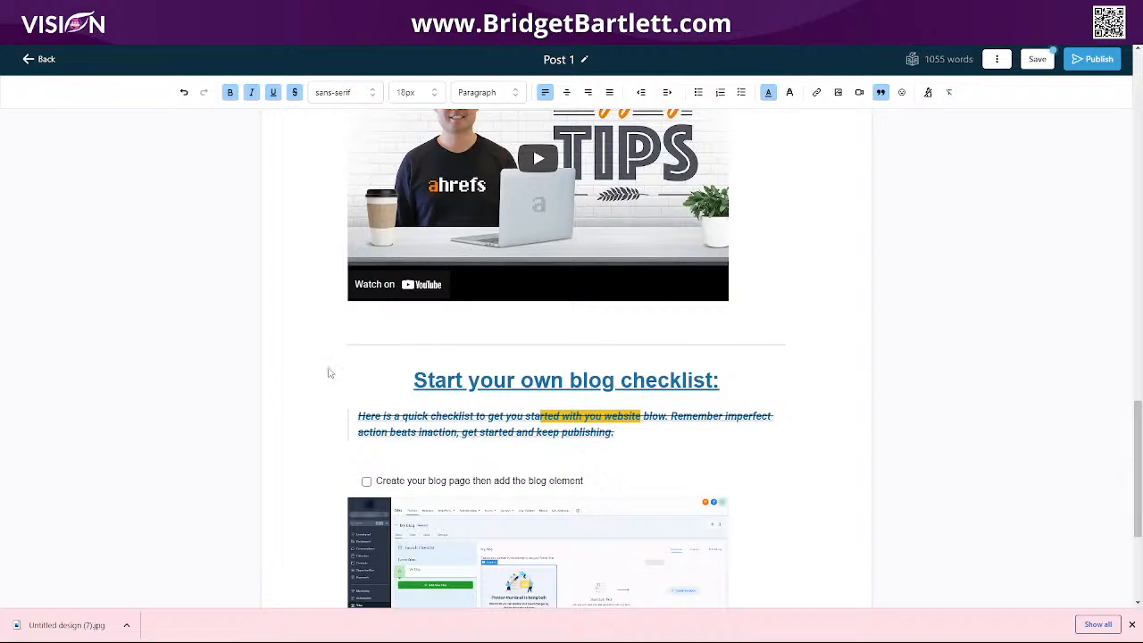
click(904, 94)
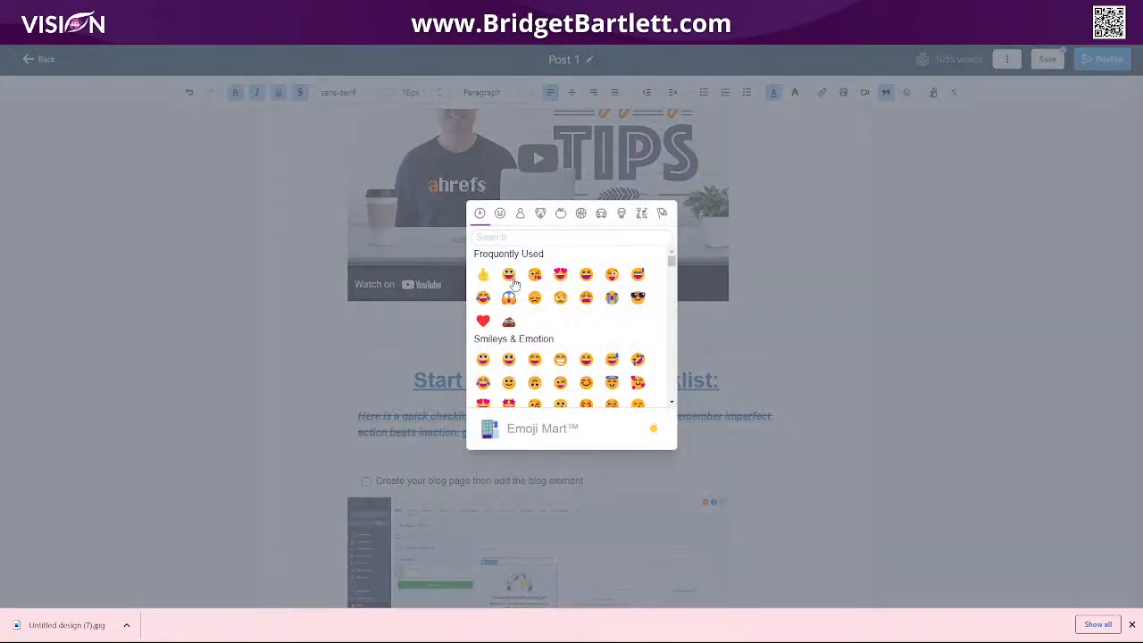
scroll(555, 374, down, 9)
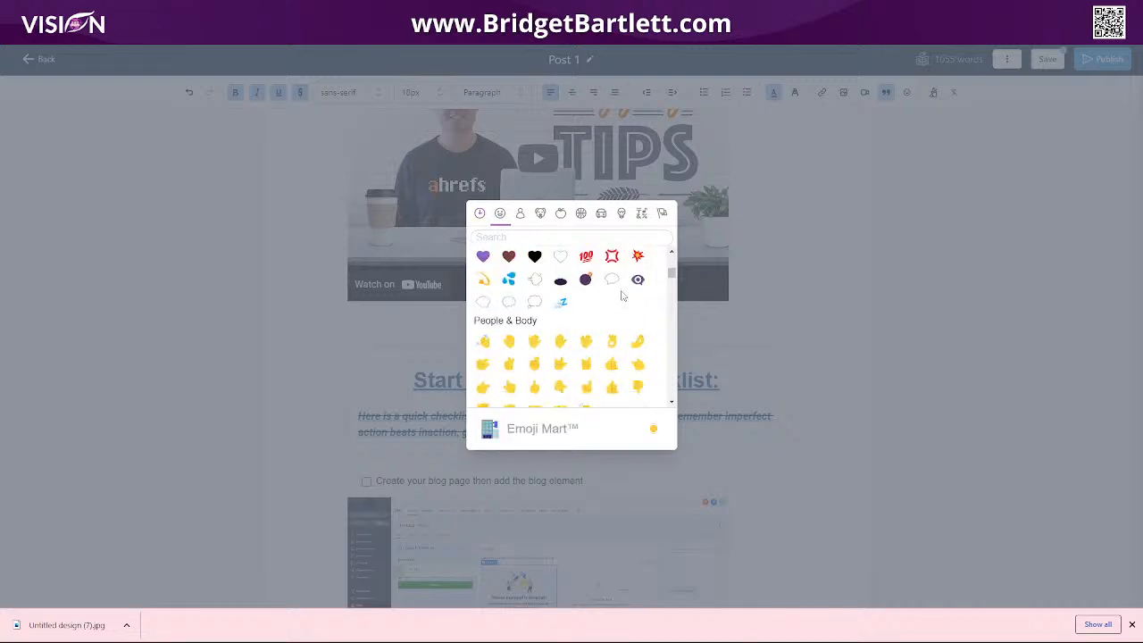
scroll(621, 293, up, 2)
scroll(614, 377, up, 7)
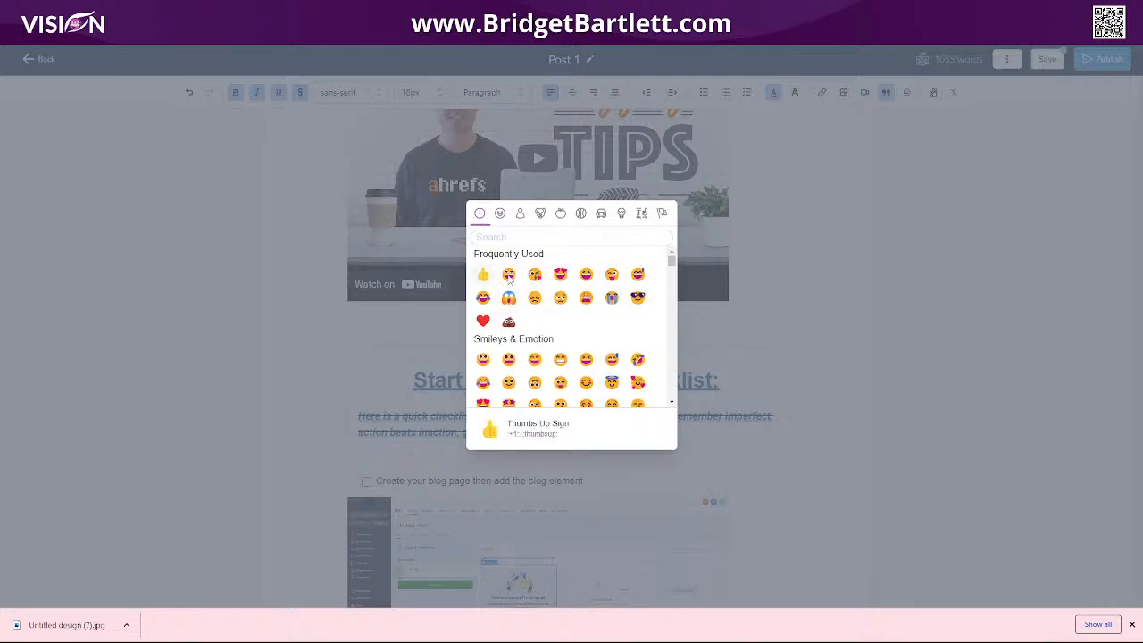
click(534, 275)
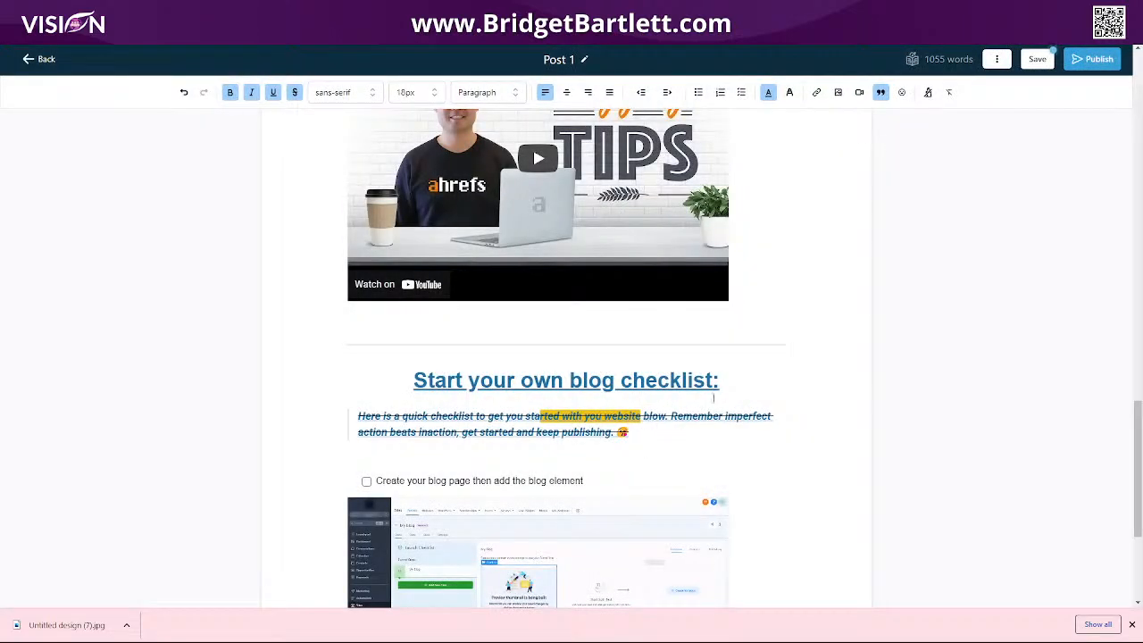
Select the whole post, try the Roboto font on it, and clear all text formatting
click(929, 94)
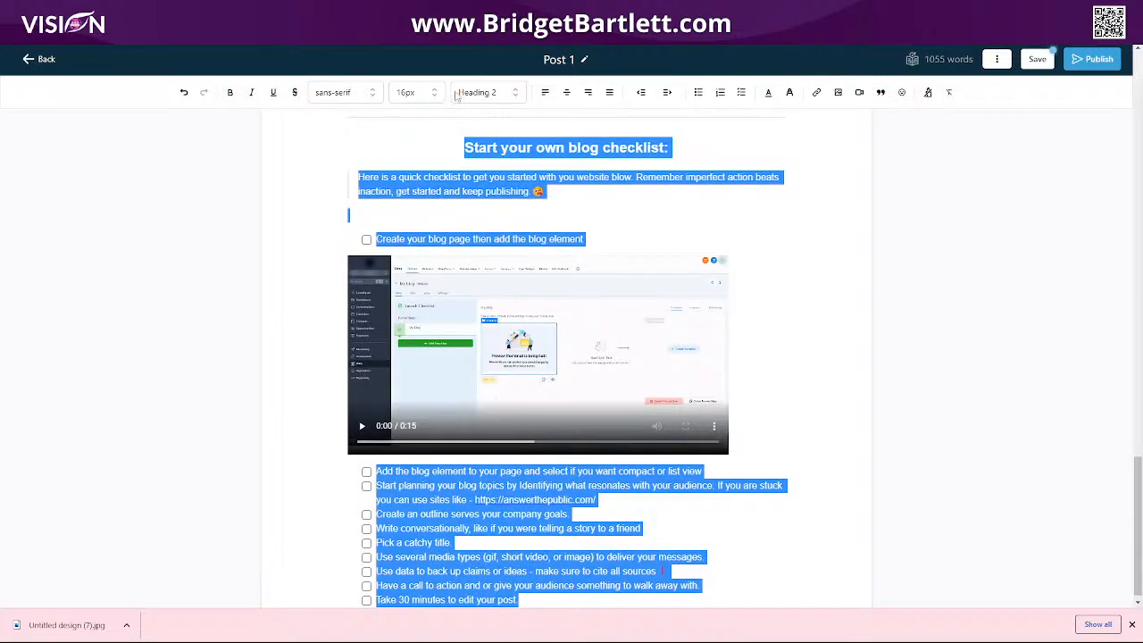
click(350, 100)
click(331, 172)
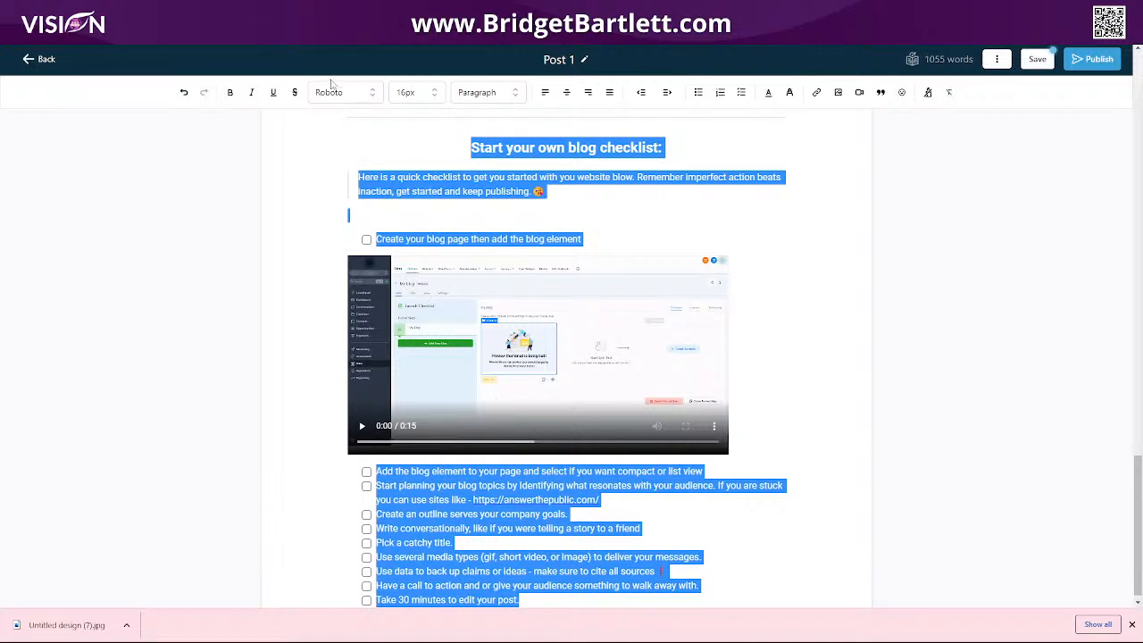
click(951, 96)
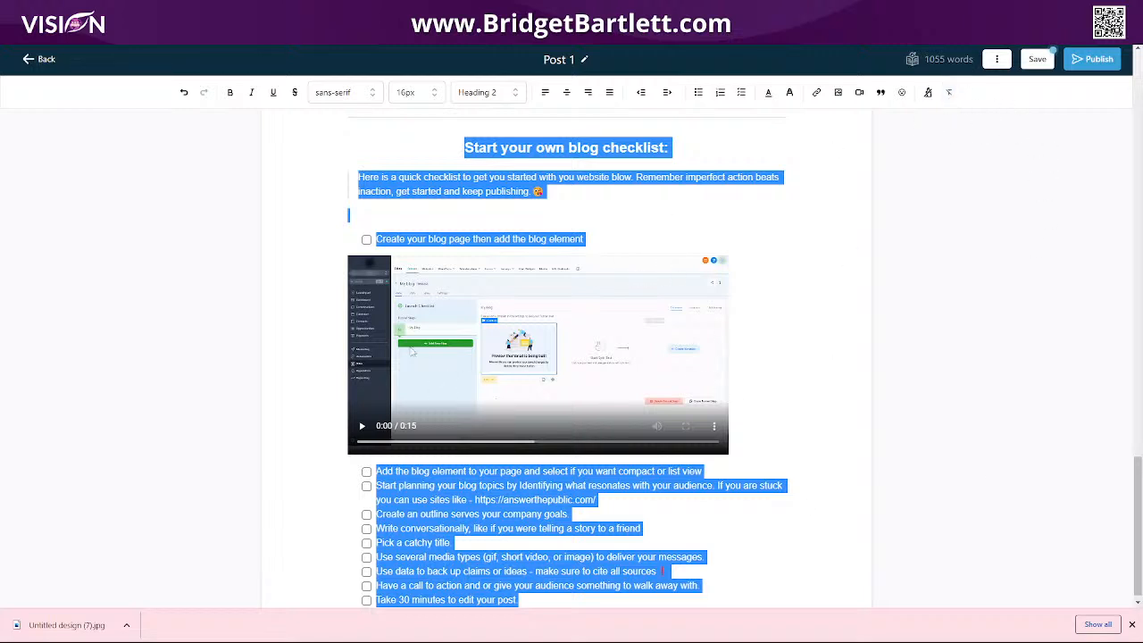
View the post's extra options, save the post, and return to the blog list
click(997, 58)
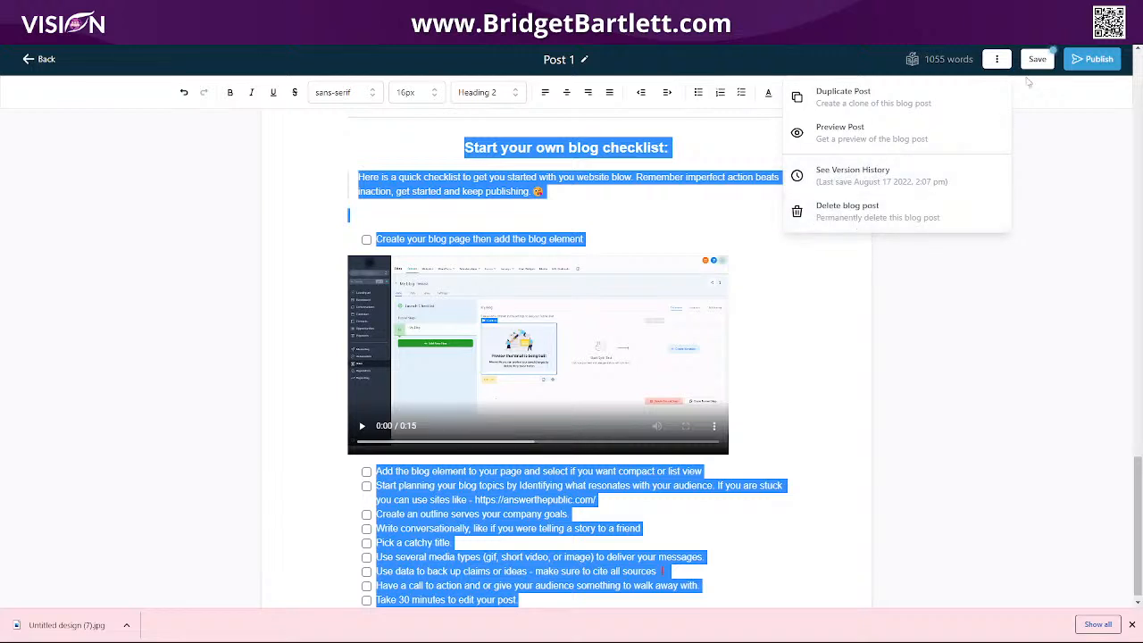
click(1039, 63)
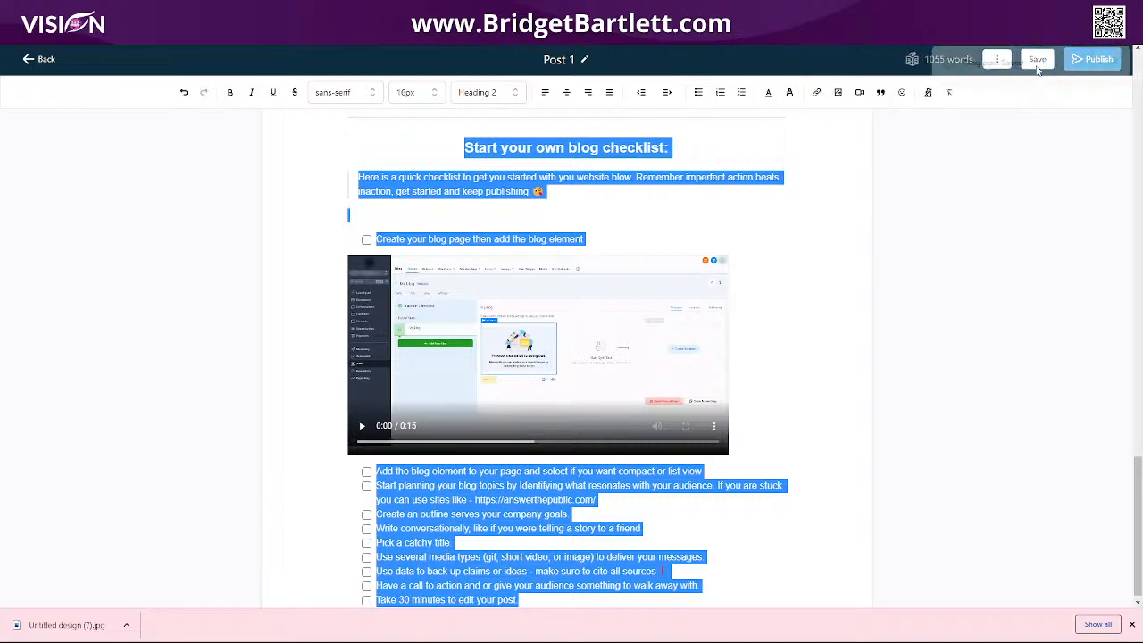
click(1111, 62)
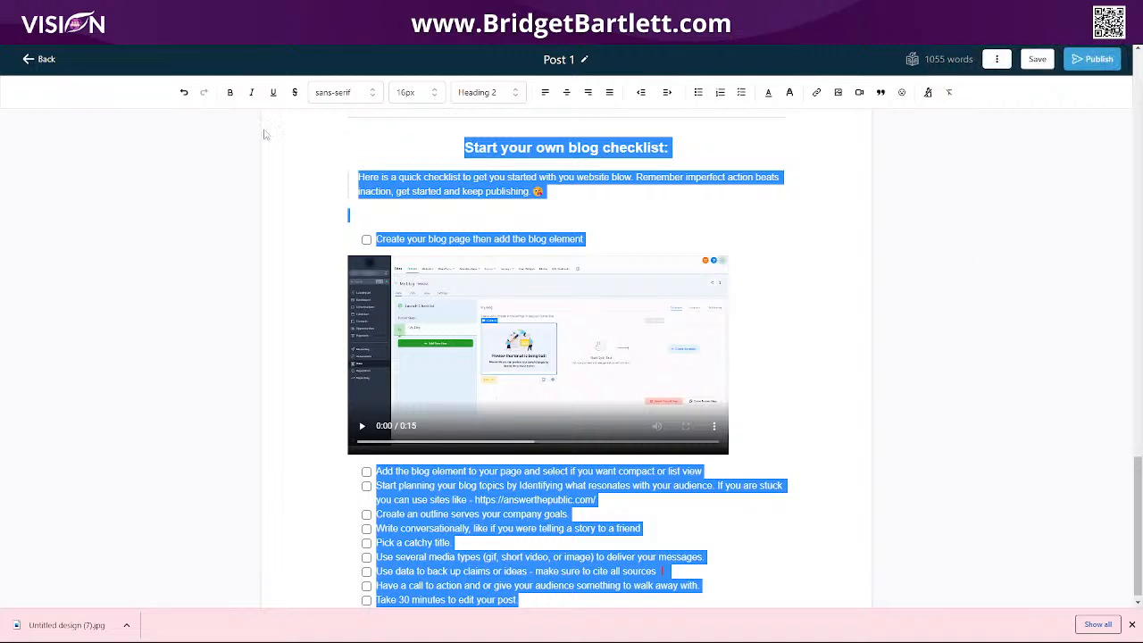
click(46, 61)
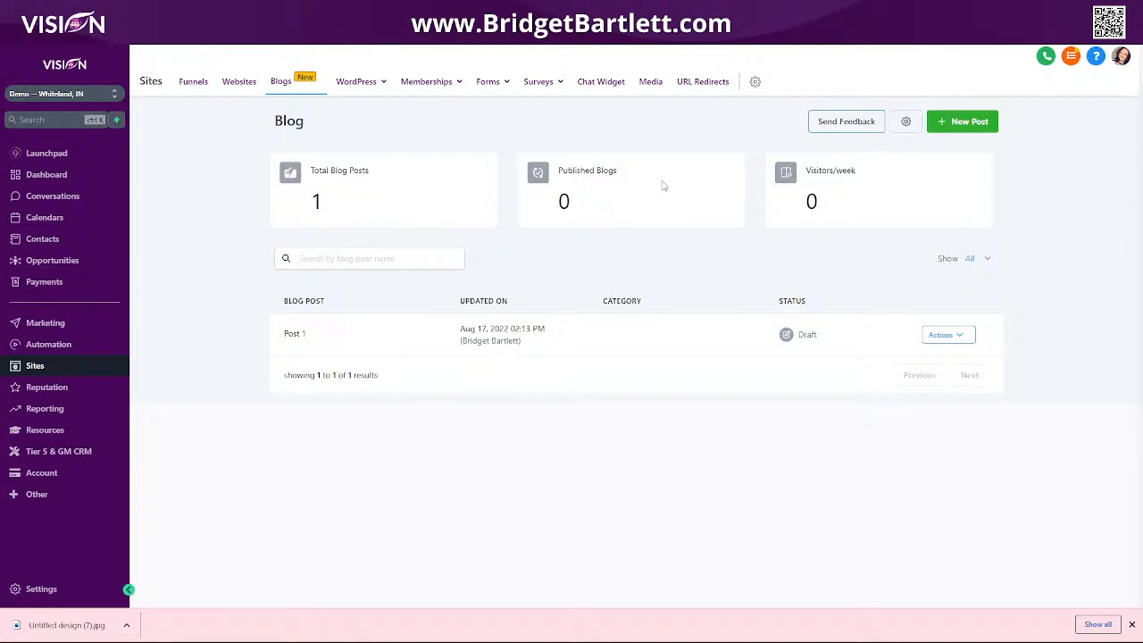
Start a new author in the blog settings and enter the author's full name
click(906, 122)
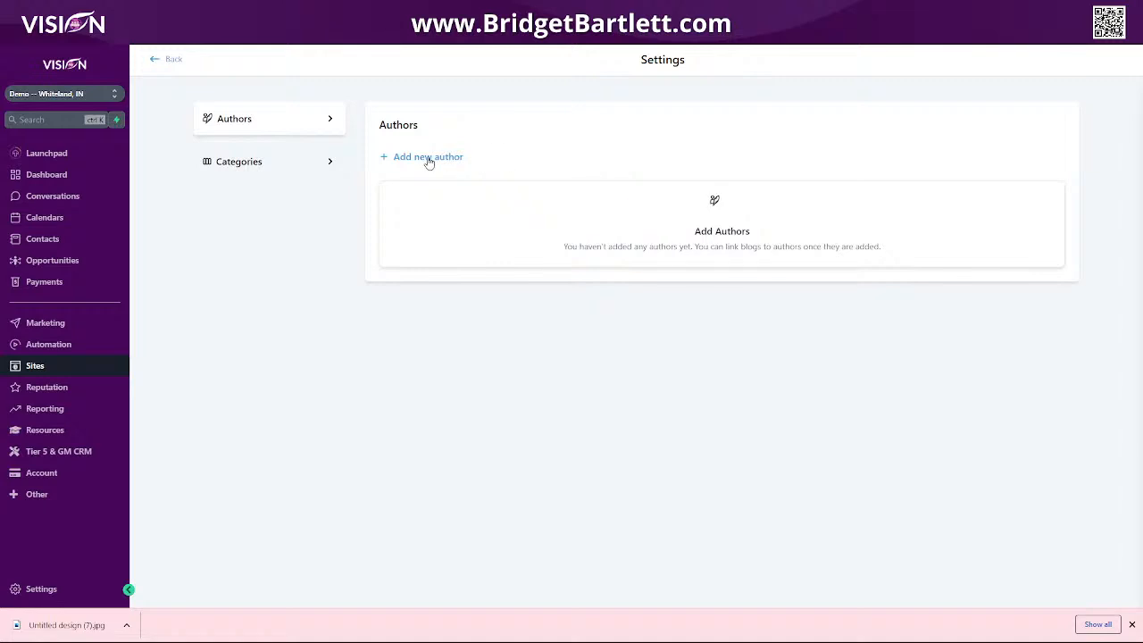
click(428, 158)
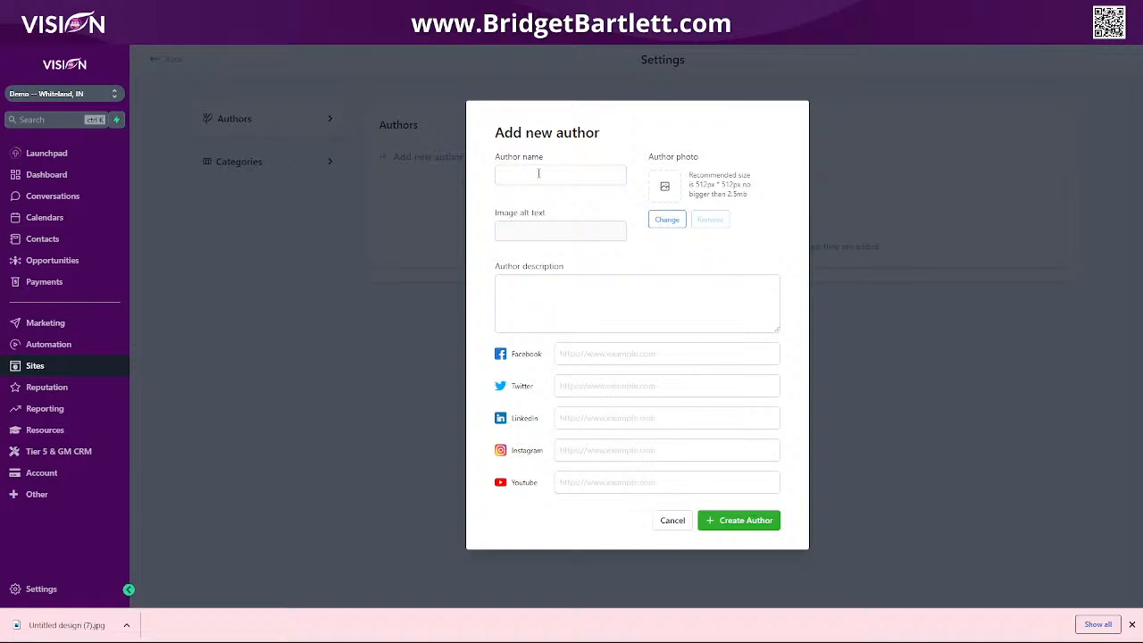
click(538, 173)
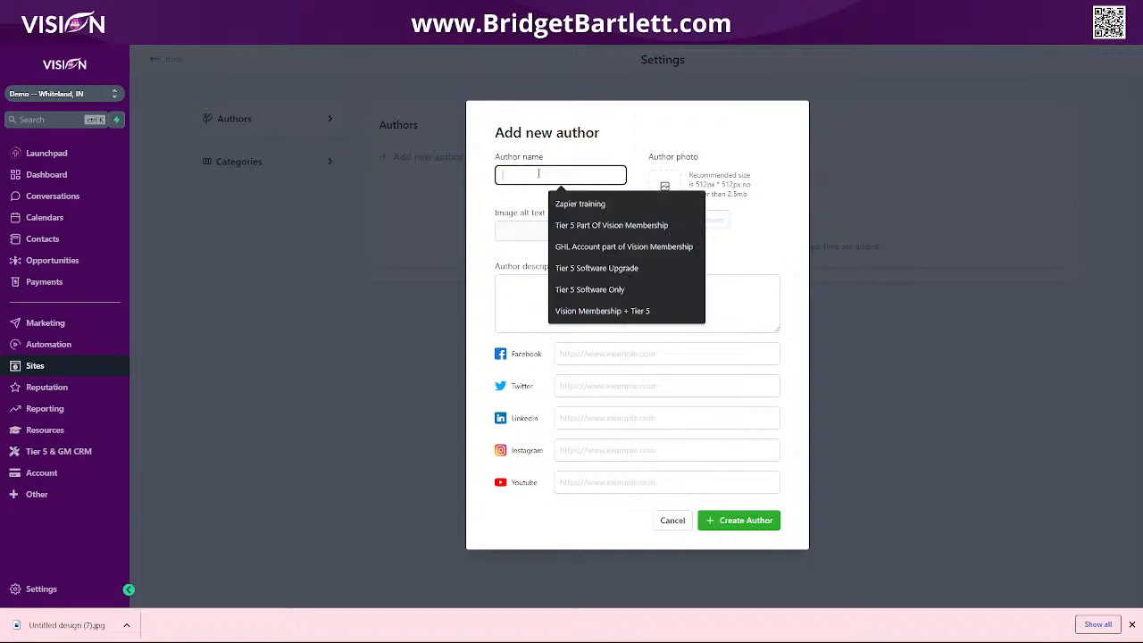
text(Birdg)
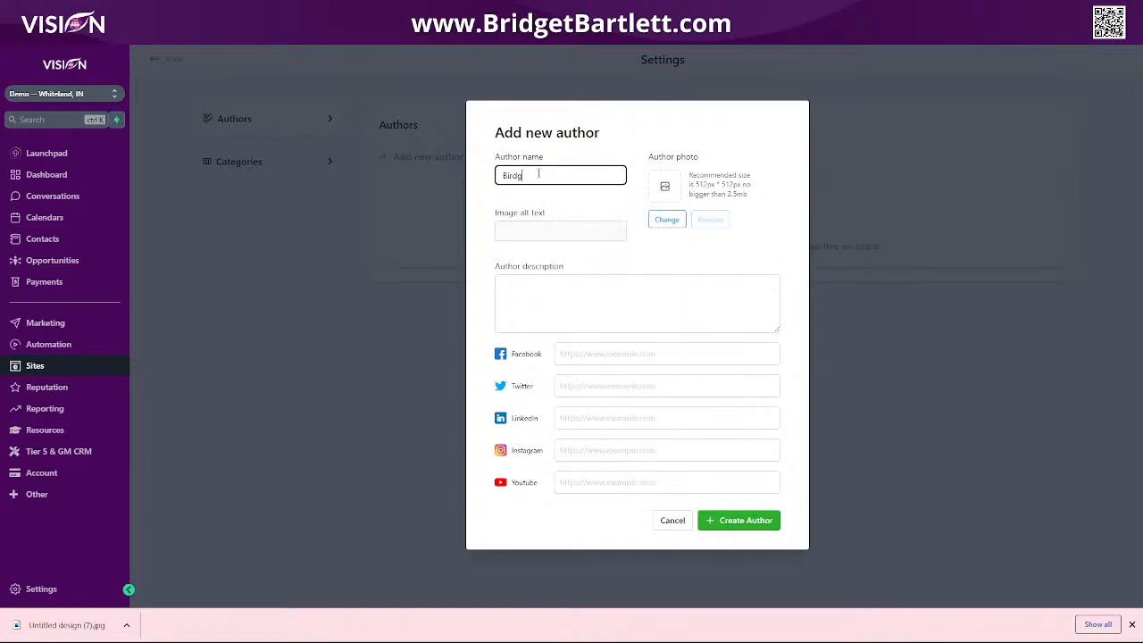
key(BackSpace)
key(BackSpace)
text(ridget)
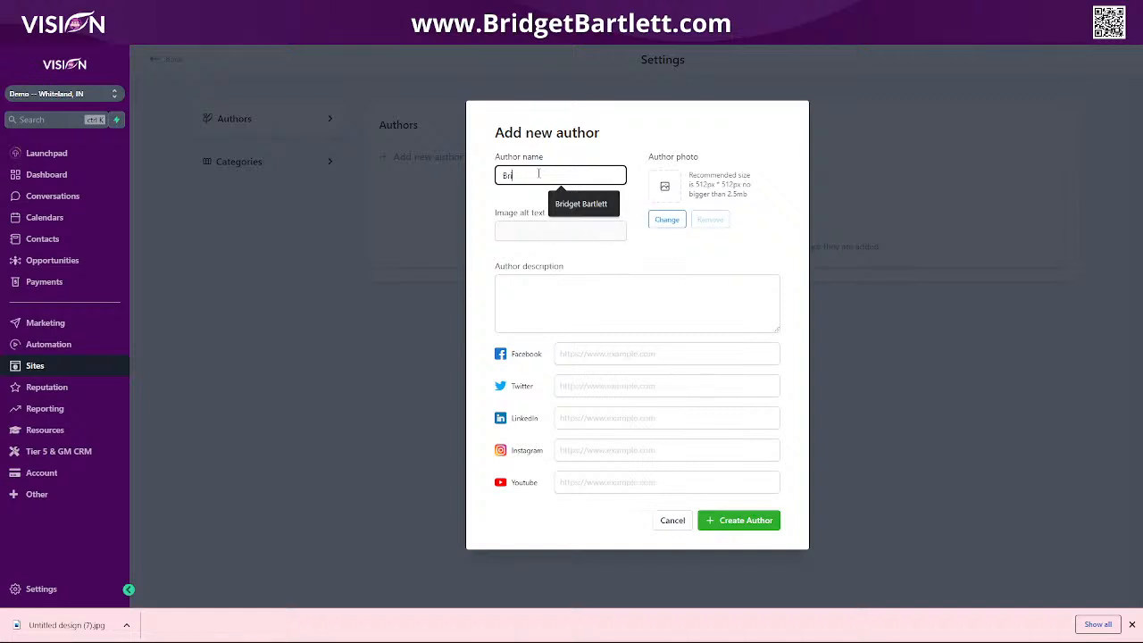
text( Bartlett)
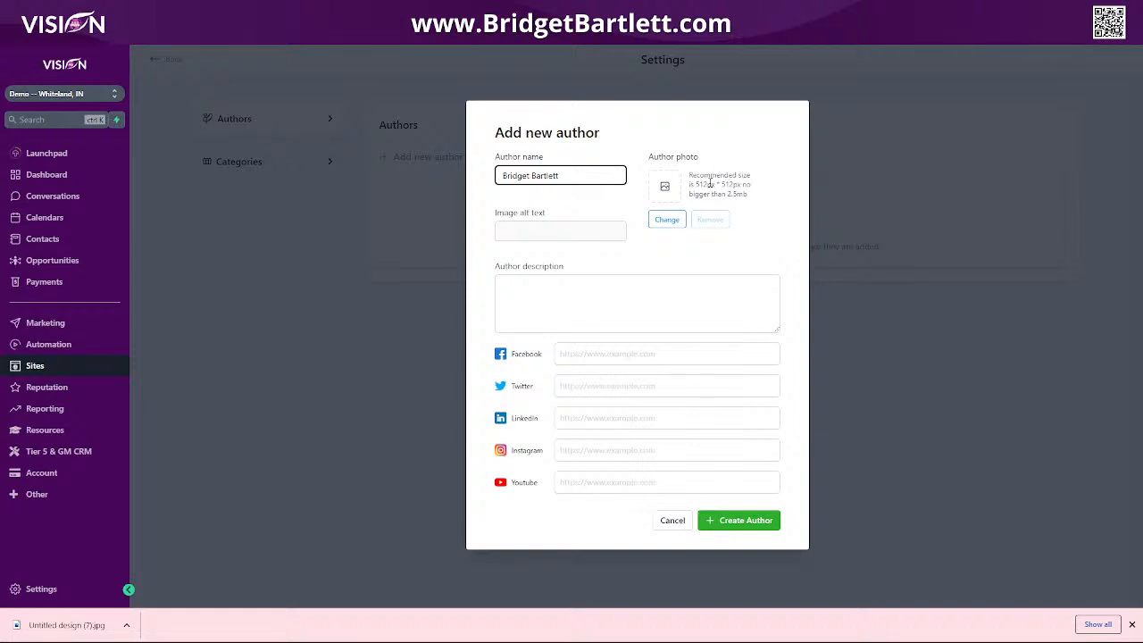
Switch to Canva, create a 512 × 512 px custom-size design for the author photo, and dismiss the offer to open it in the desktop app
drag(696, 184, 734, 184)
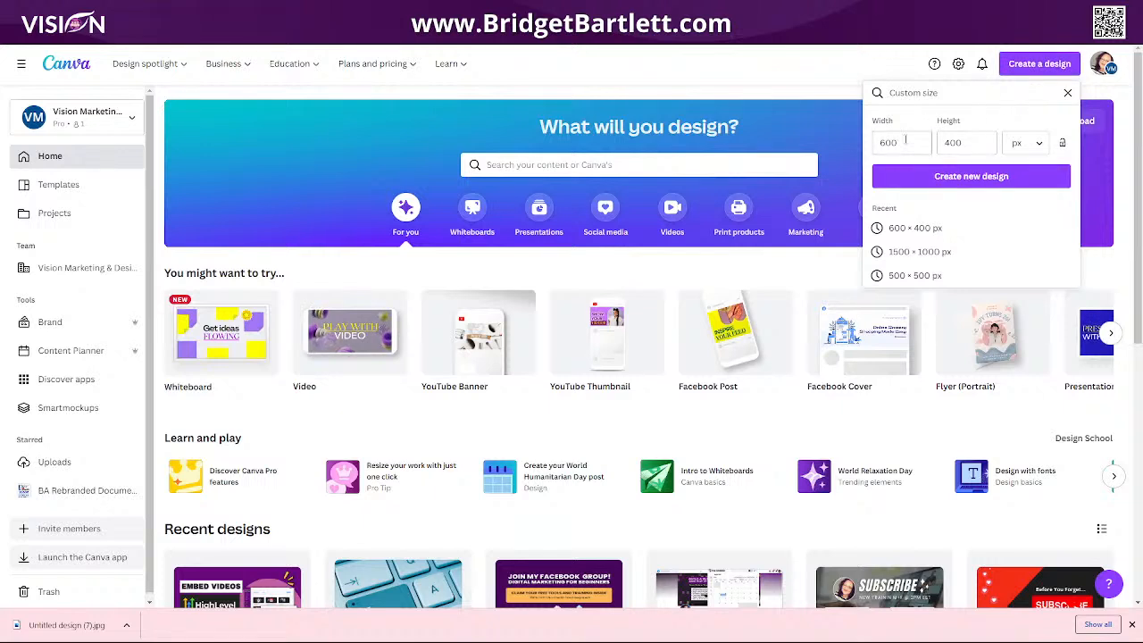
double_click(879, 143)
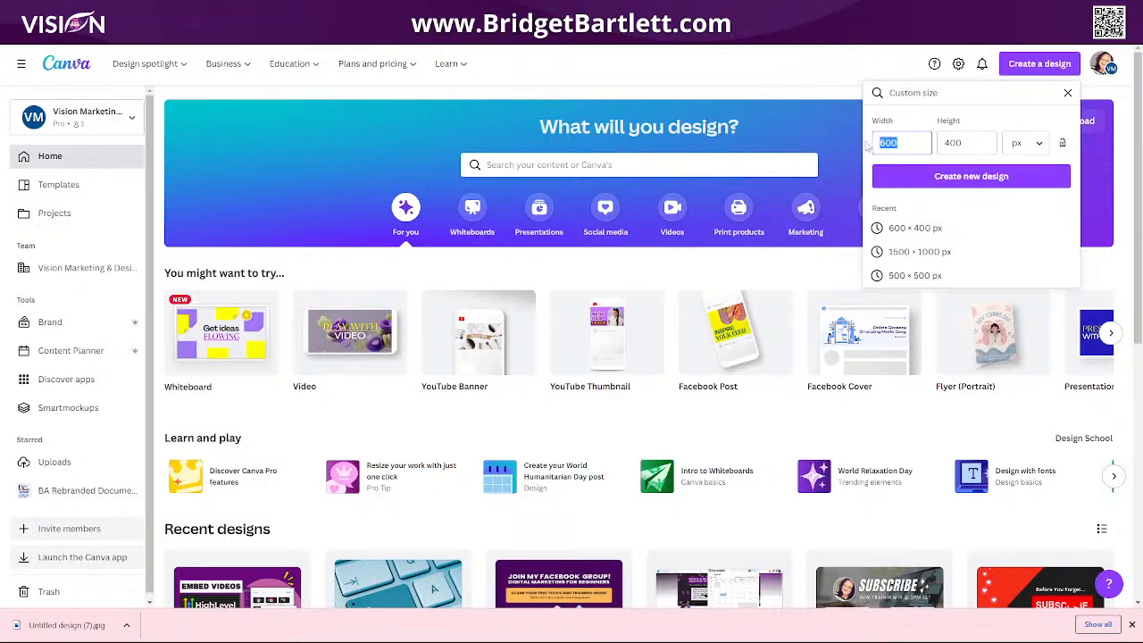
text(512)
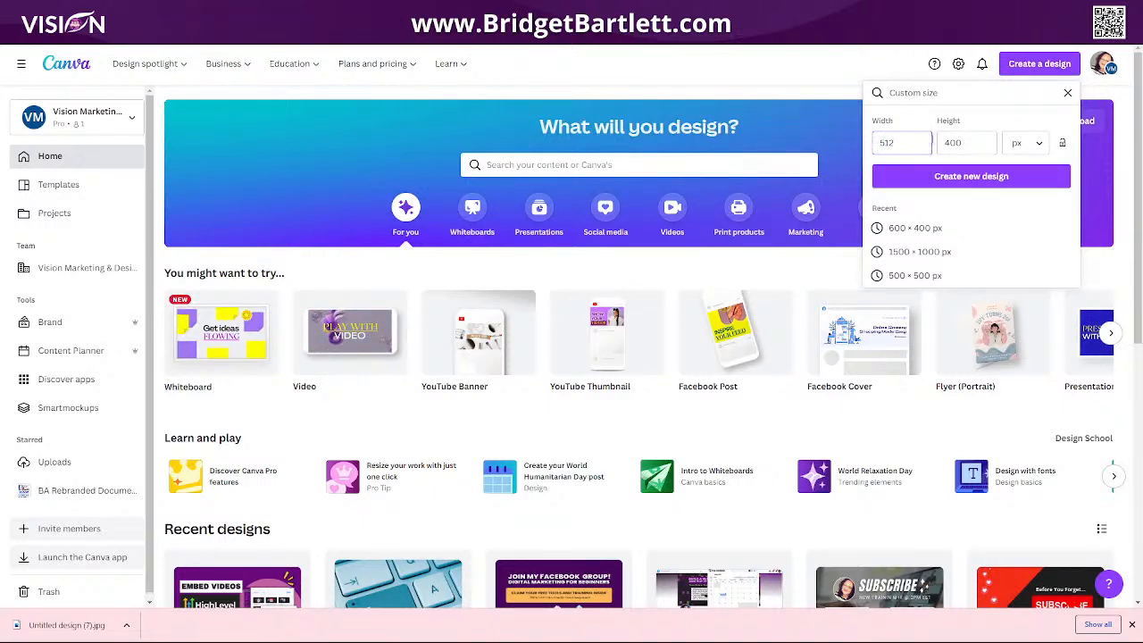
double_click(945, 143)
text(512)
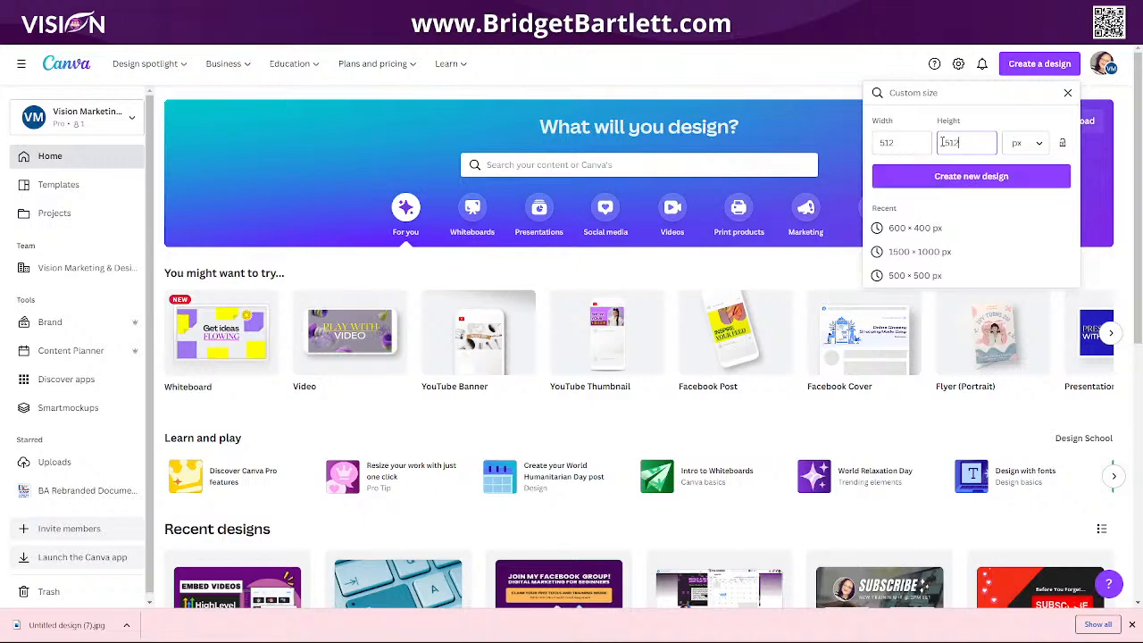
click(960, 177)
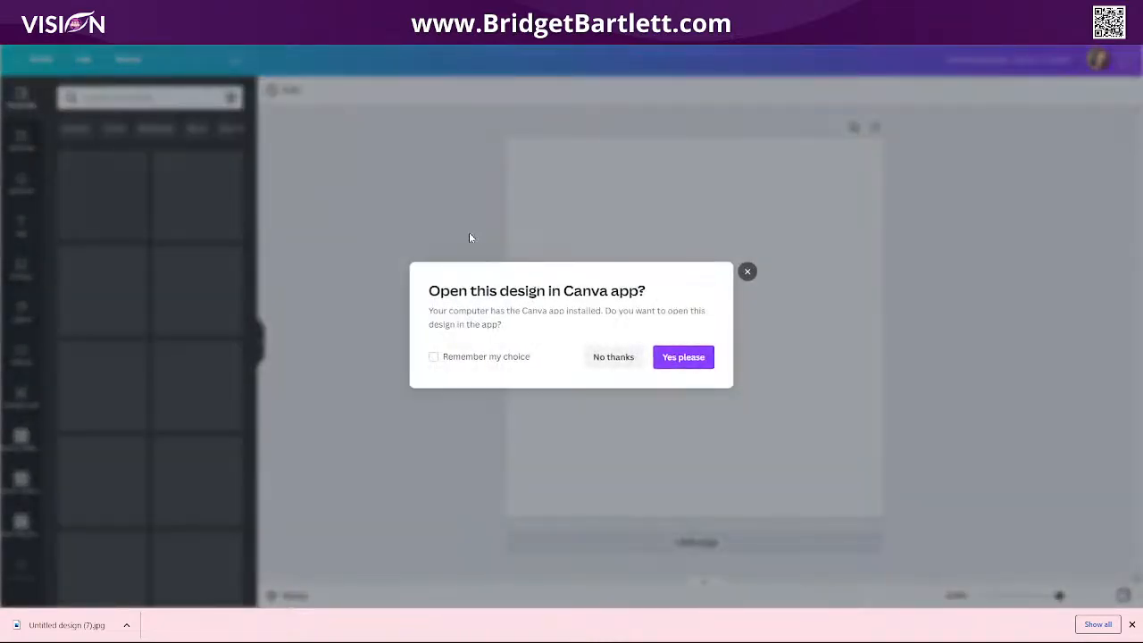
click(746, 269)
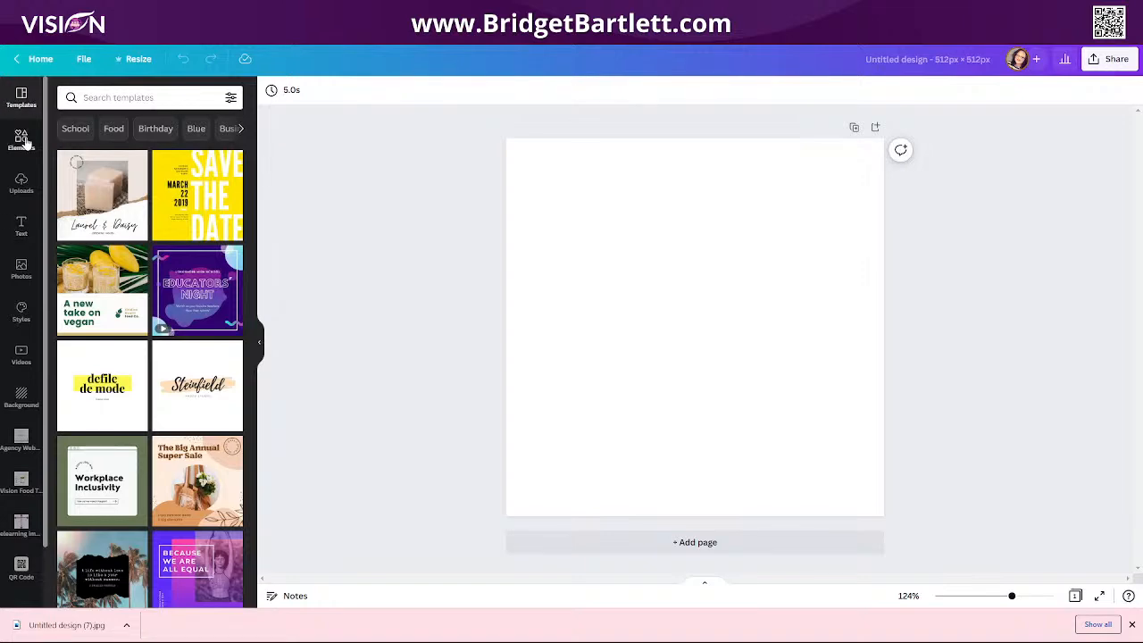
Search Canva's photos for "profile" and fill the page with the portrait of the smiling long-haired woman
click(21, 141)
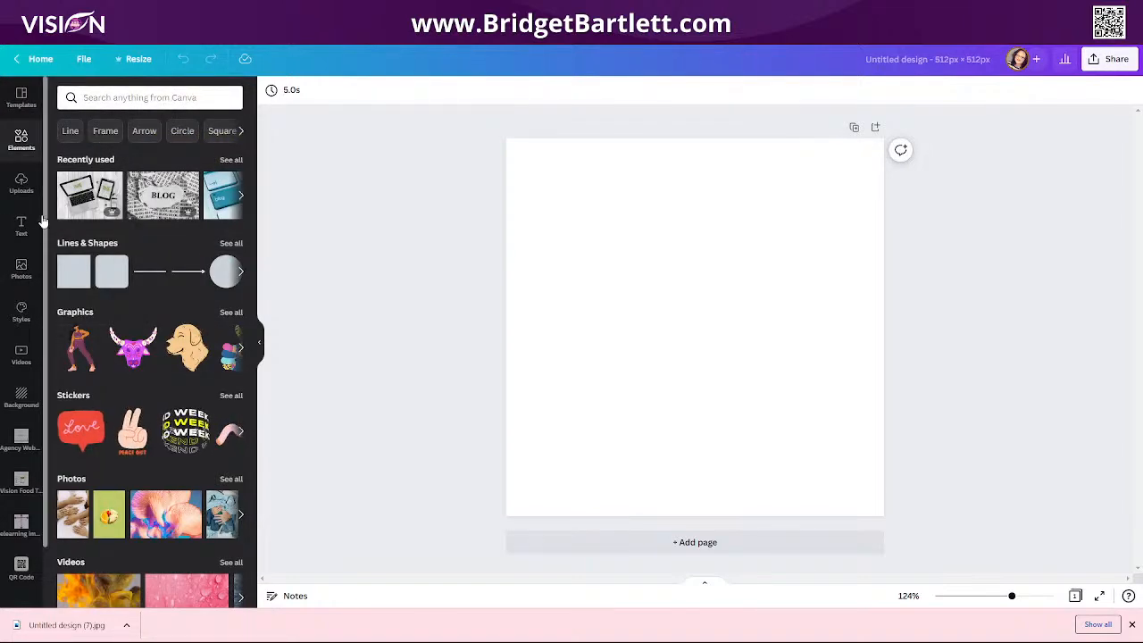
click(21, 268)
click(167, 94)
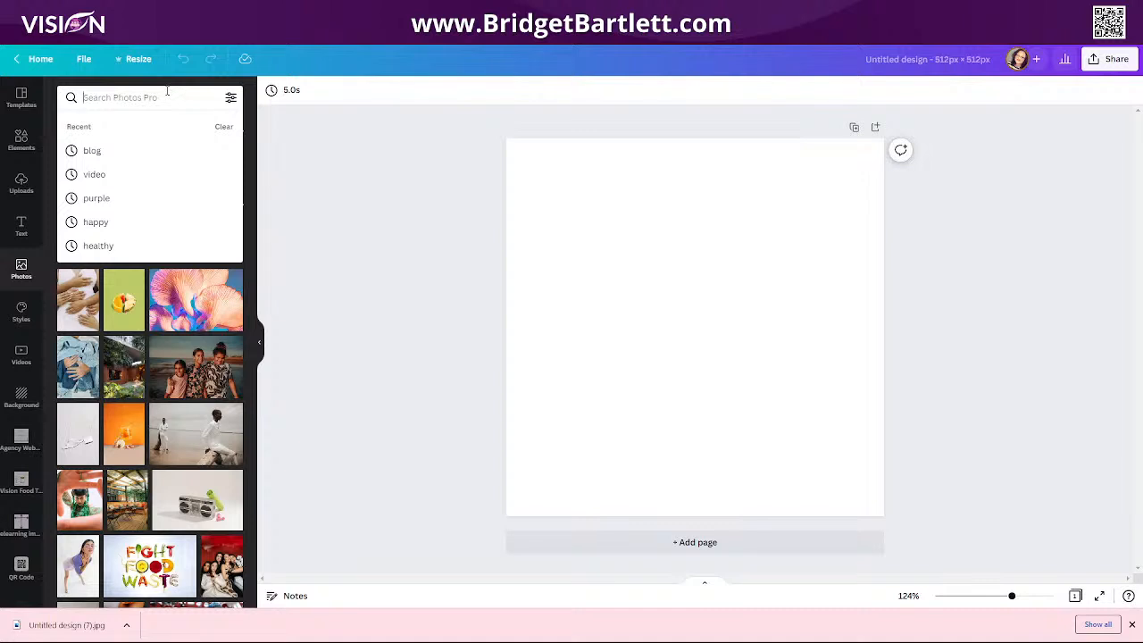
text(profile)
key(Return)
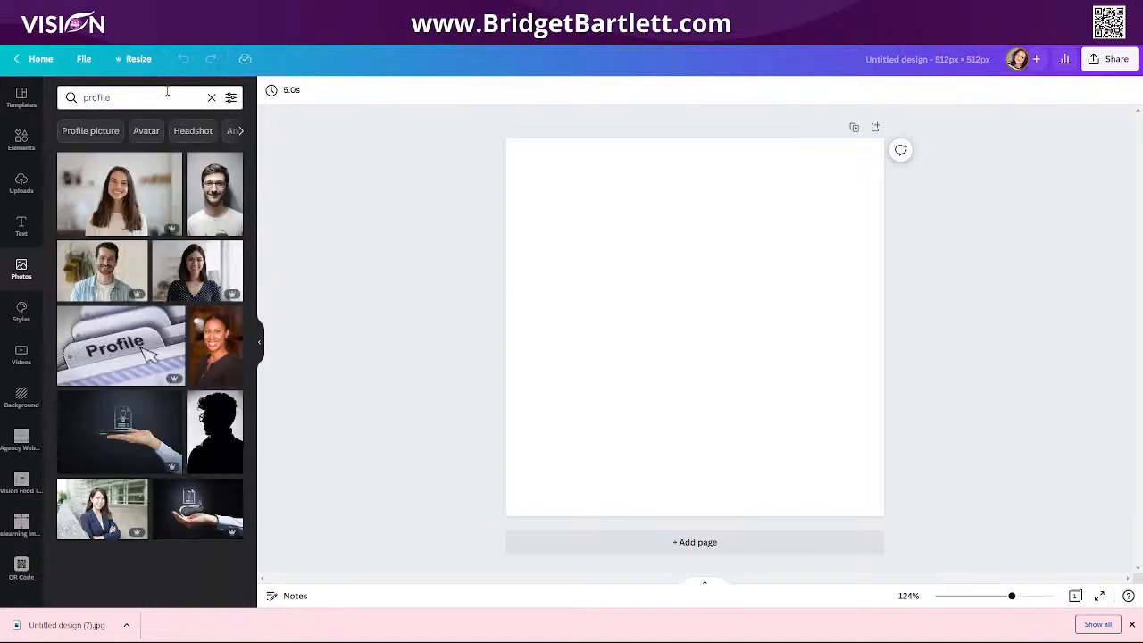
drag(122, 193, 524, 209)
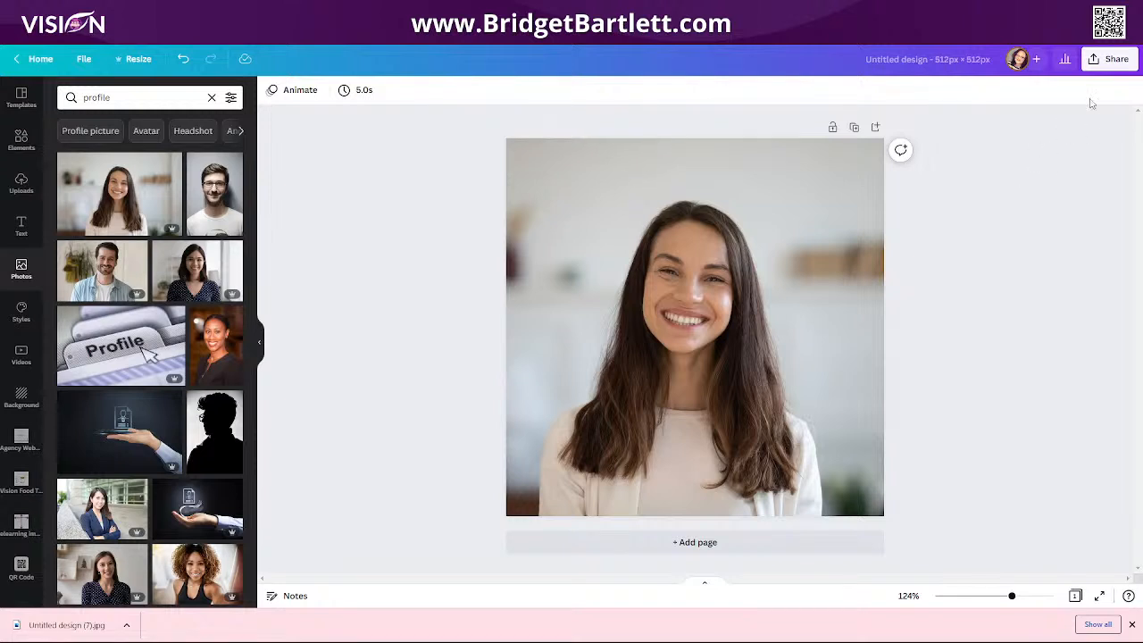
Download the portrait design as a JPG and save it to the Desktop as "Untitled design (8)"
click(1109, 59)
click(959, 344)
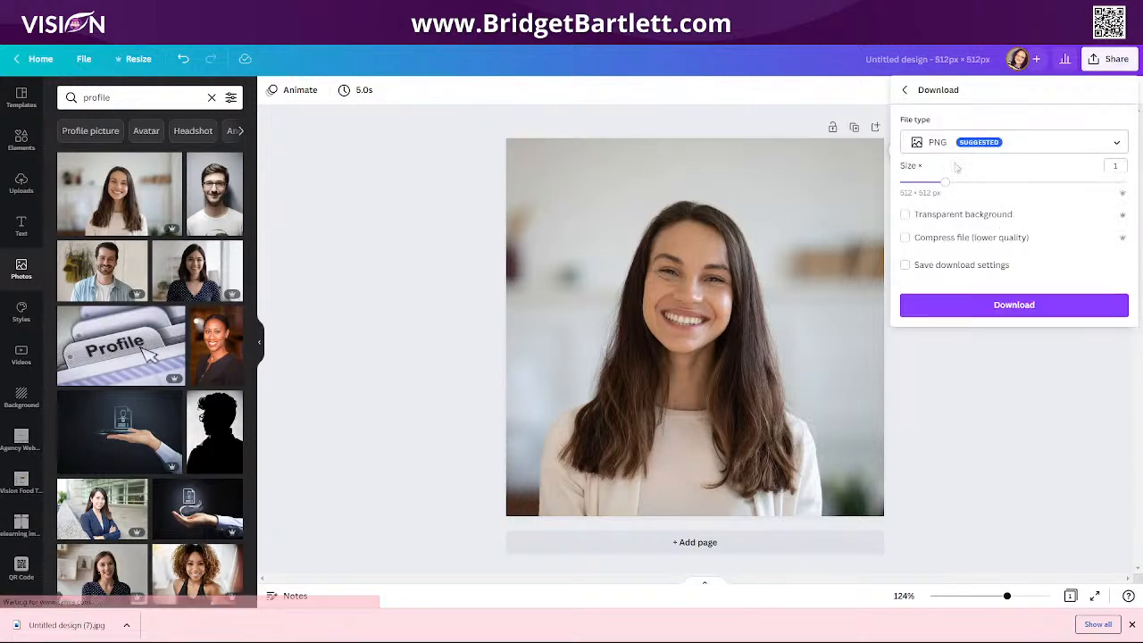
click(960, 145)
click(964, 109)
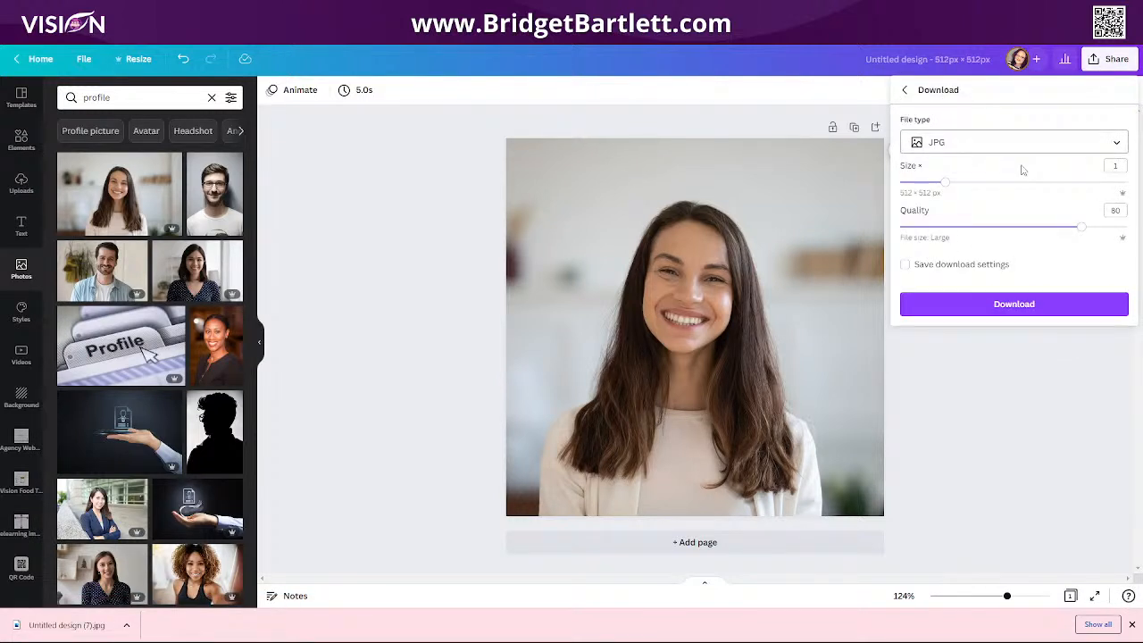
click(1018, 305)
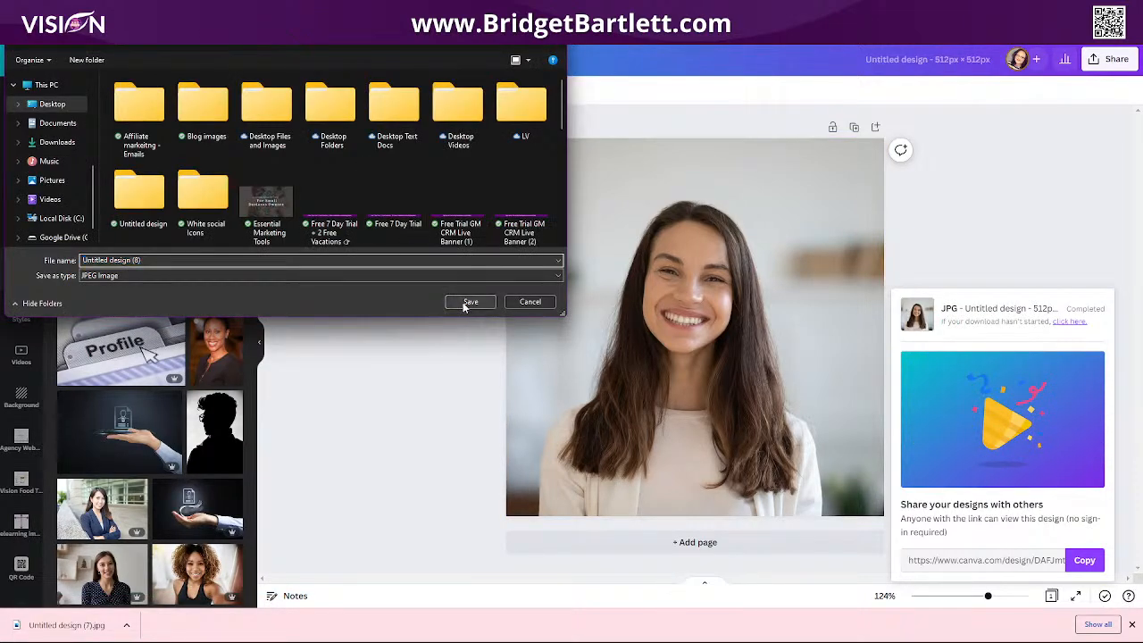
click(468, 302)
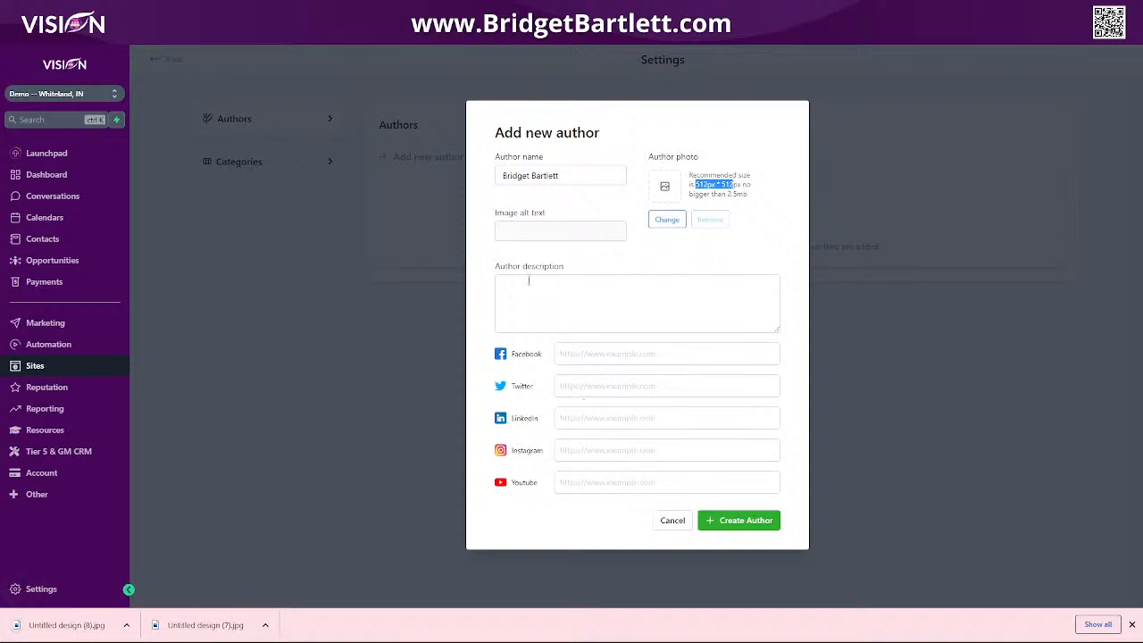
Return to Vision's new author form, upload "Untitled design (8).jpg" to the media library, and choose "HEAD SHOT.png" as the author photo
click(676, 223)
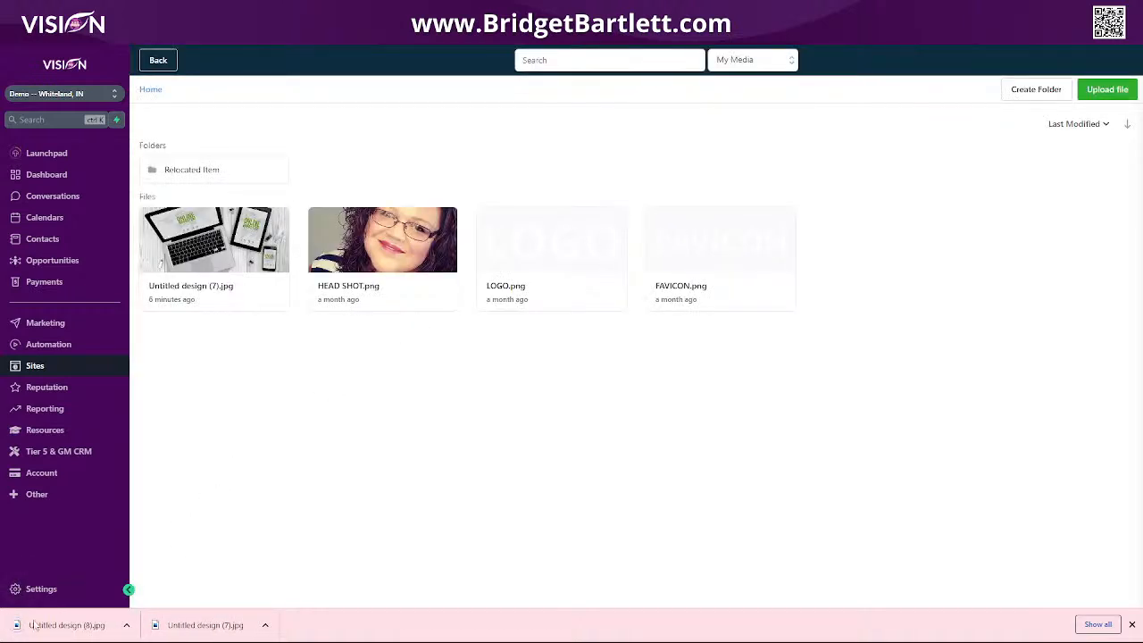
drag(33, 625, 209, 393)
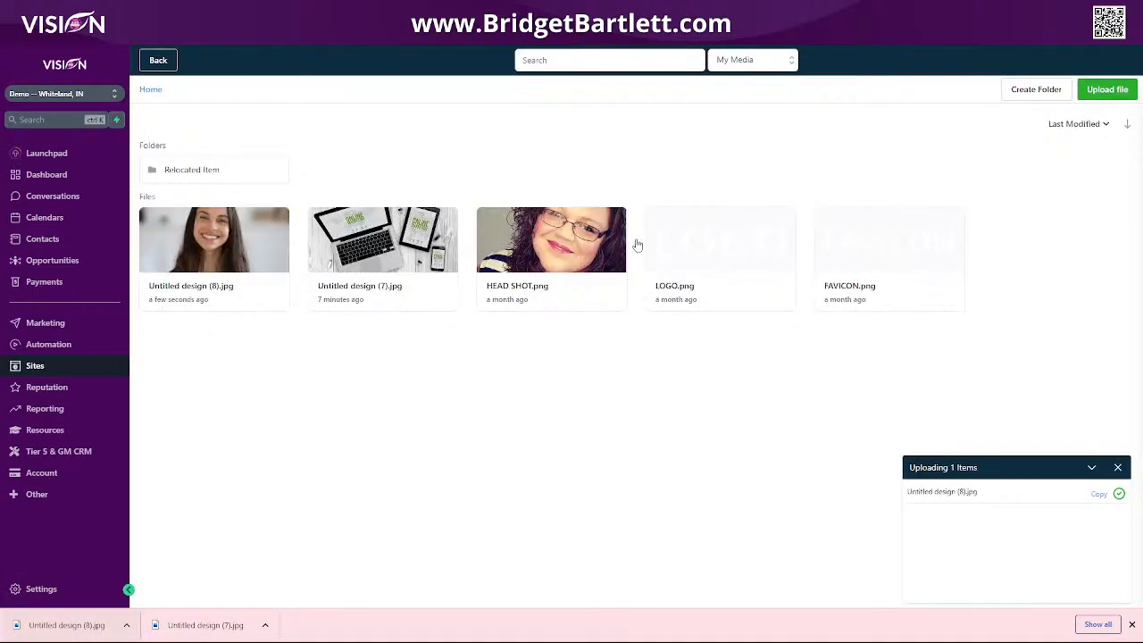
click(564, 243)
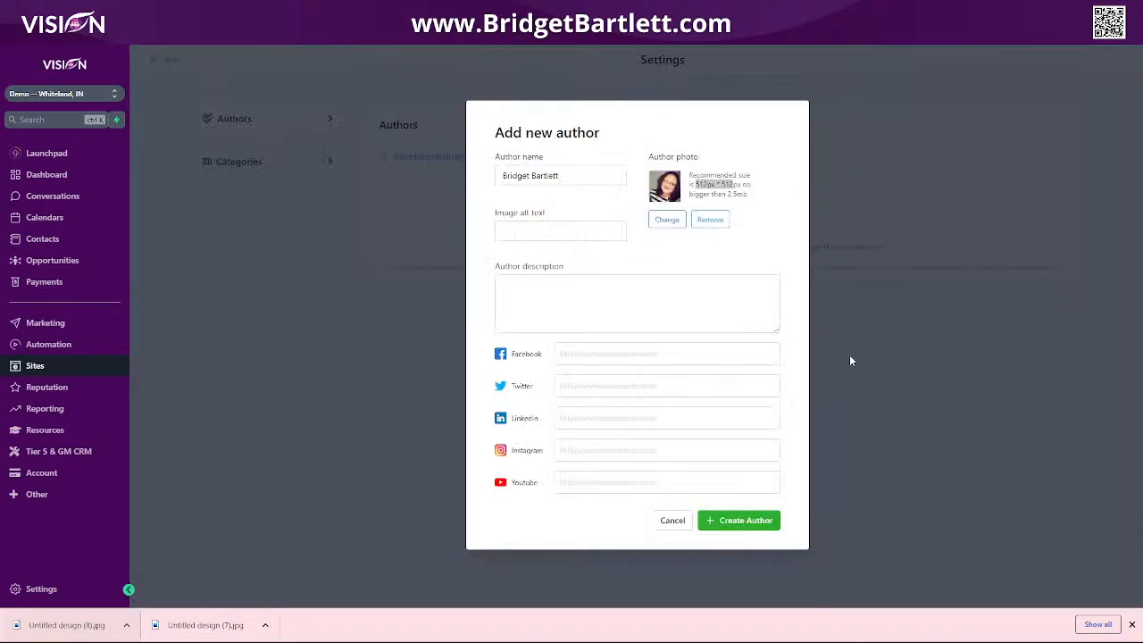
Replace the author photo with "Untitled design (8).jpg" from the media library and enter the author's full name as the image alt text
click(715, 219)
click(661, 224)
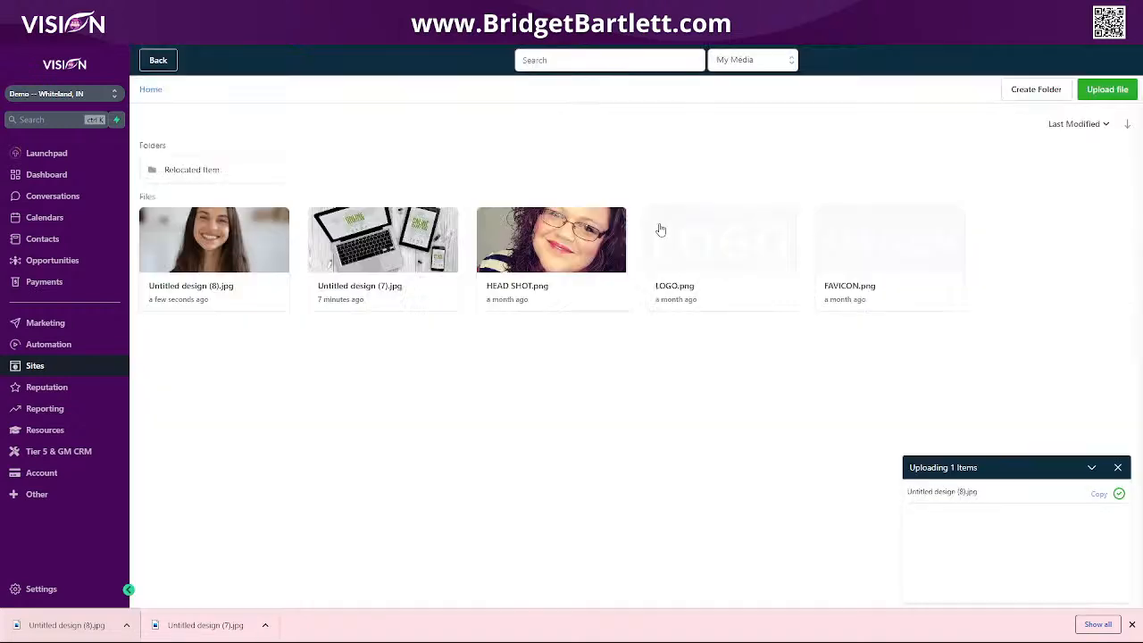
click(217, 242)
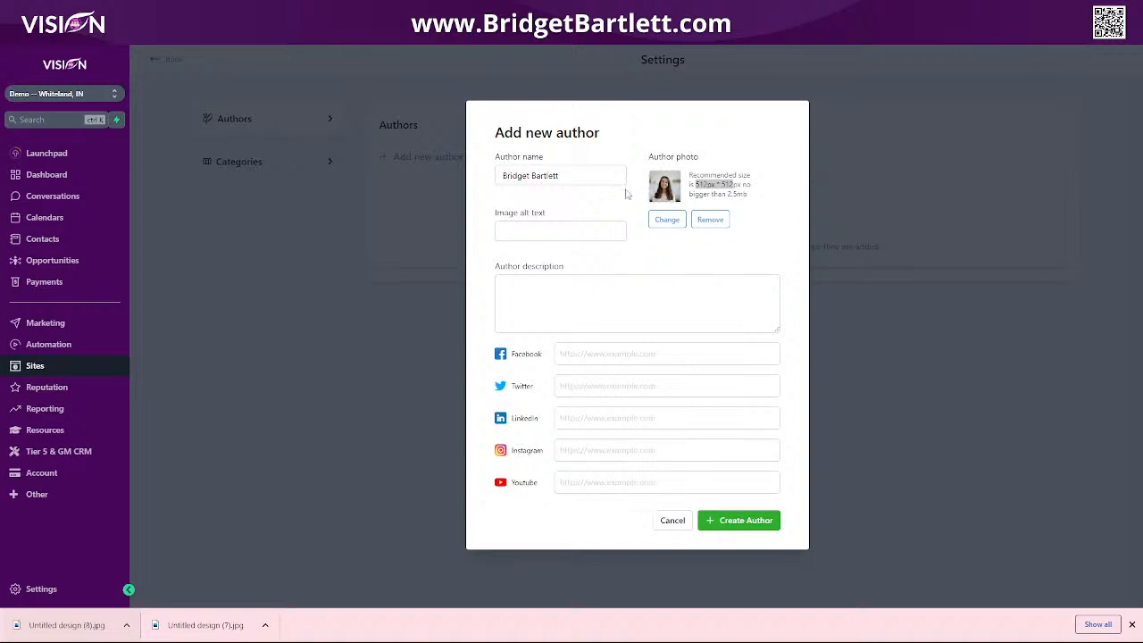
click(526, 227)
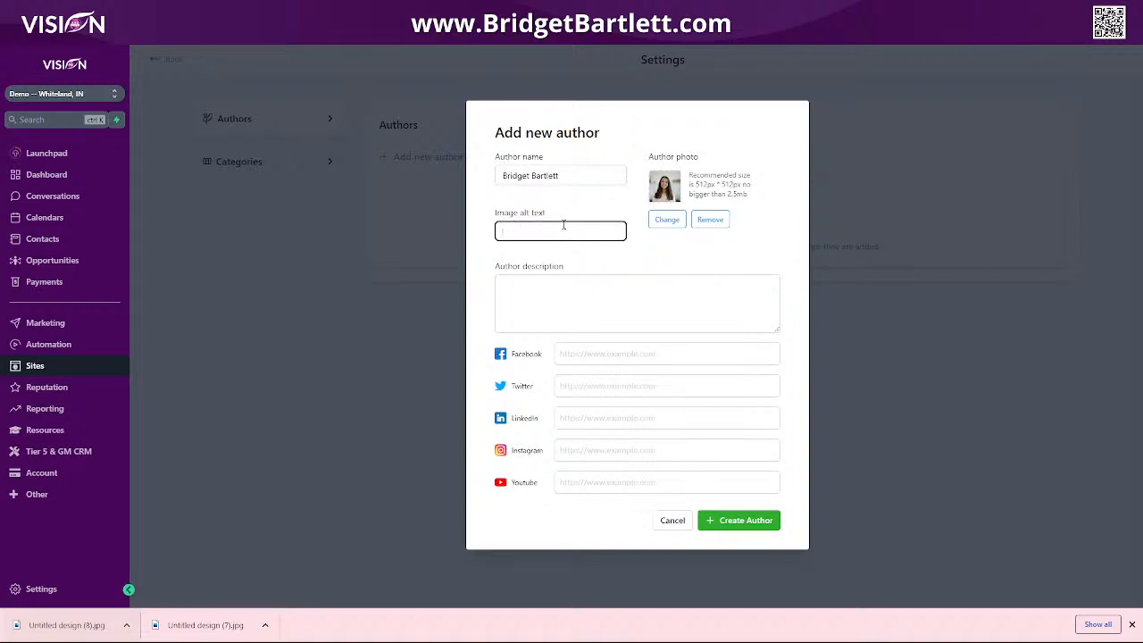
text(Bridget Bartlett)
click(541, 295)
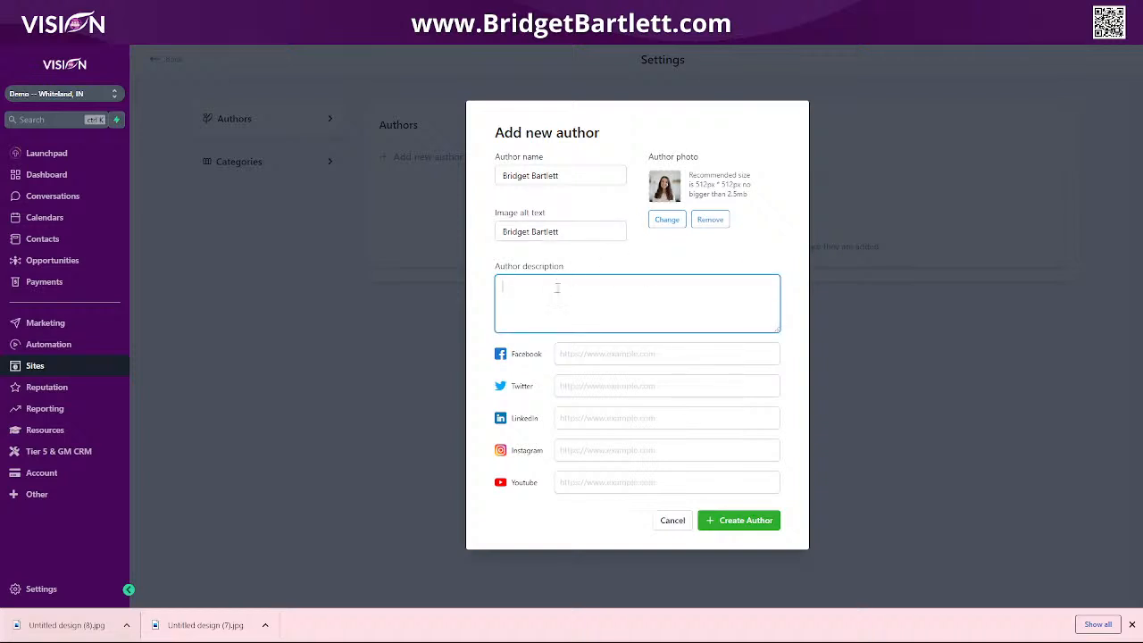
click(609, 353)
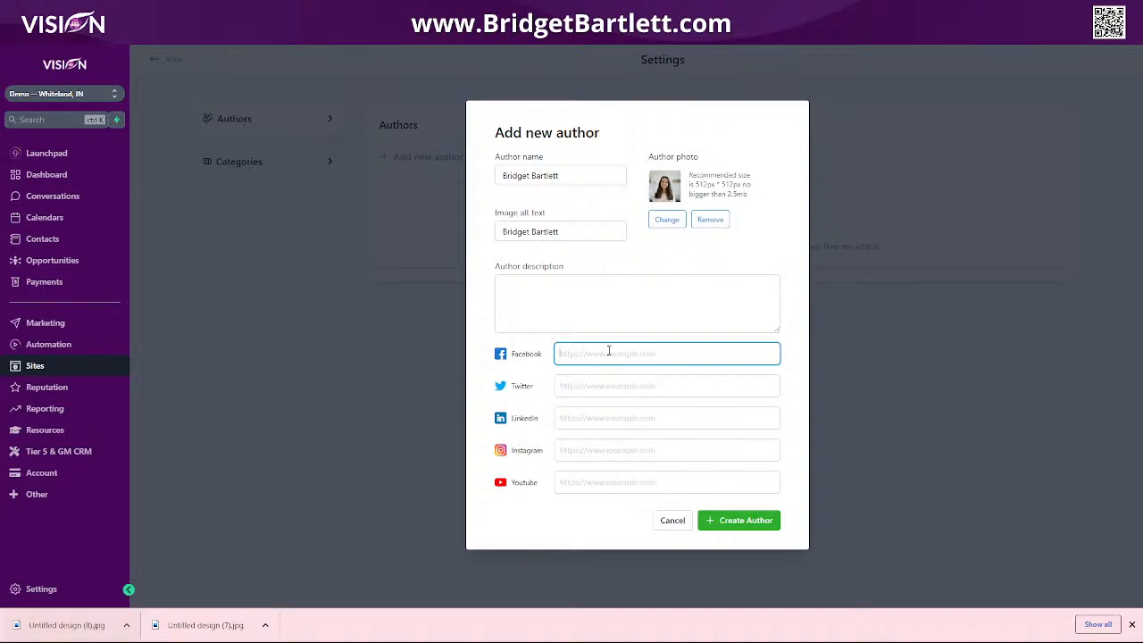
text(https://facebook.com)
drag(639, 354, 539, 361)
key(ctrl+c)
click(561, 382)
key(ctrl+v)
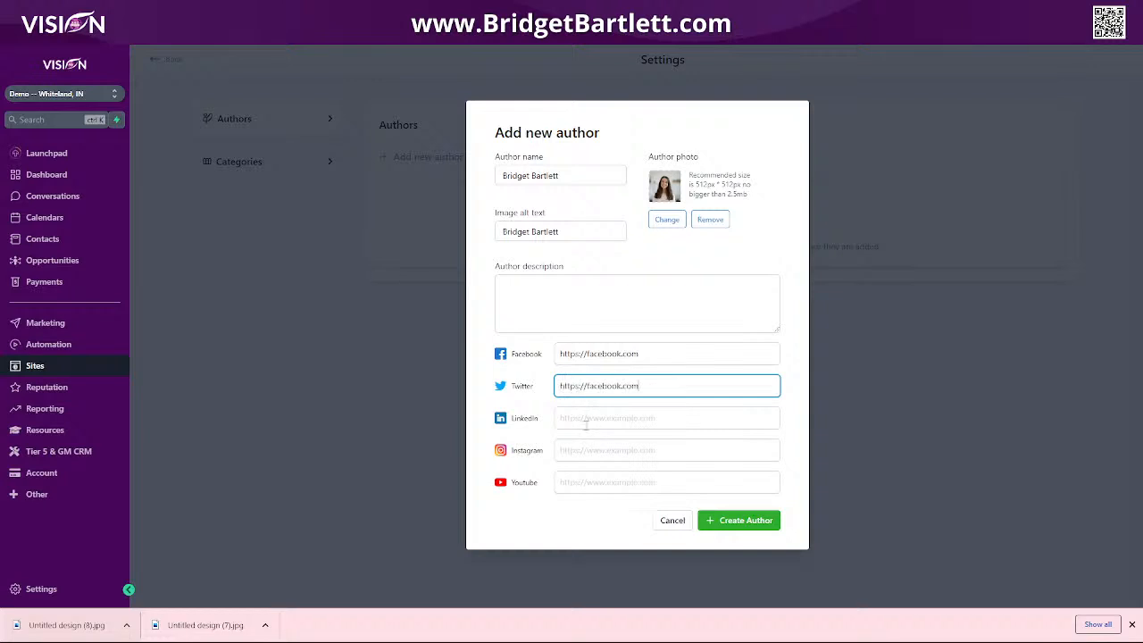
click(585, 425)
key(ctrl+v)
click(582, 450)
key(ctrl+v)
click(581, 482)
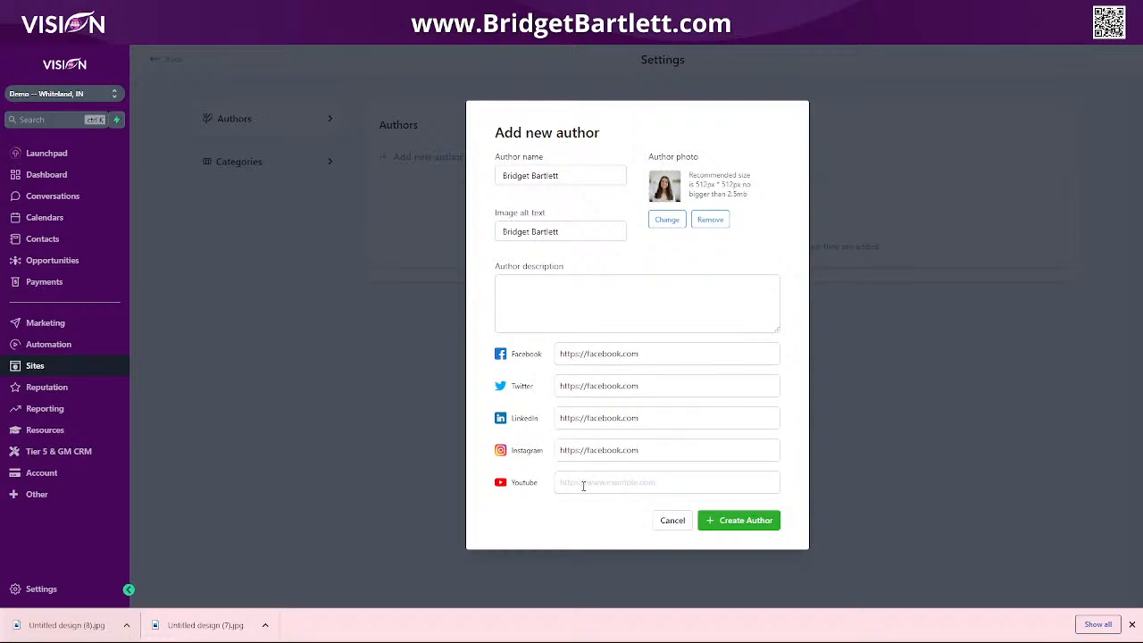
key(ctrl+v)
click(740, 520)
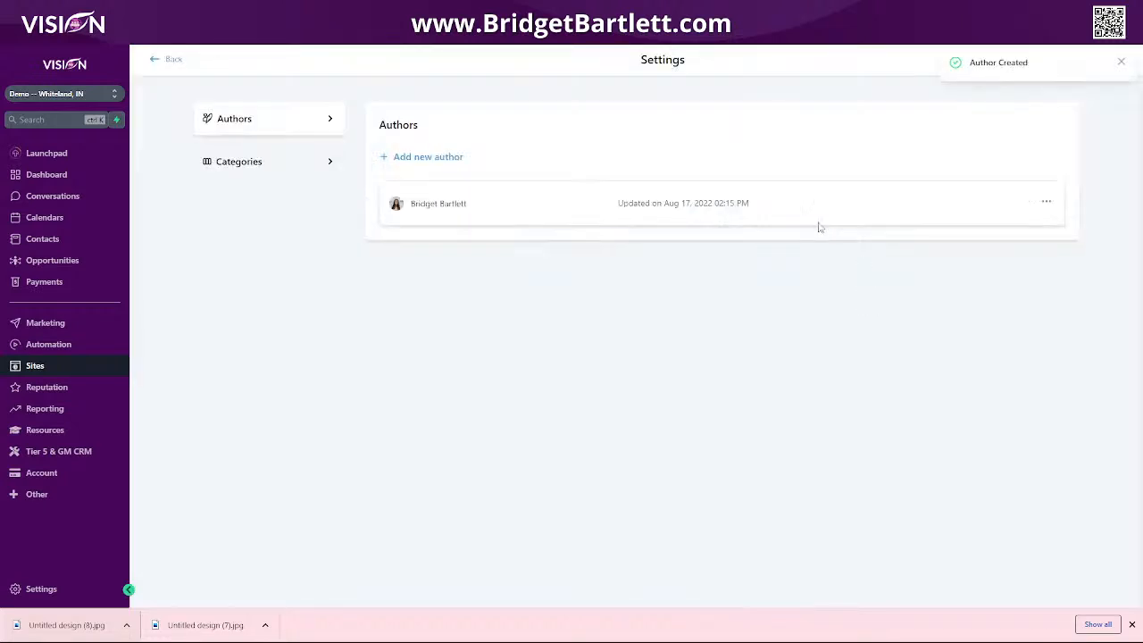
Start a new blog category labelled "Blogging" with the URL slug "blogging" and the description "This is the description of our blog catagory"
click(277, 162)
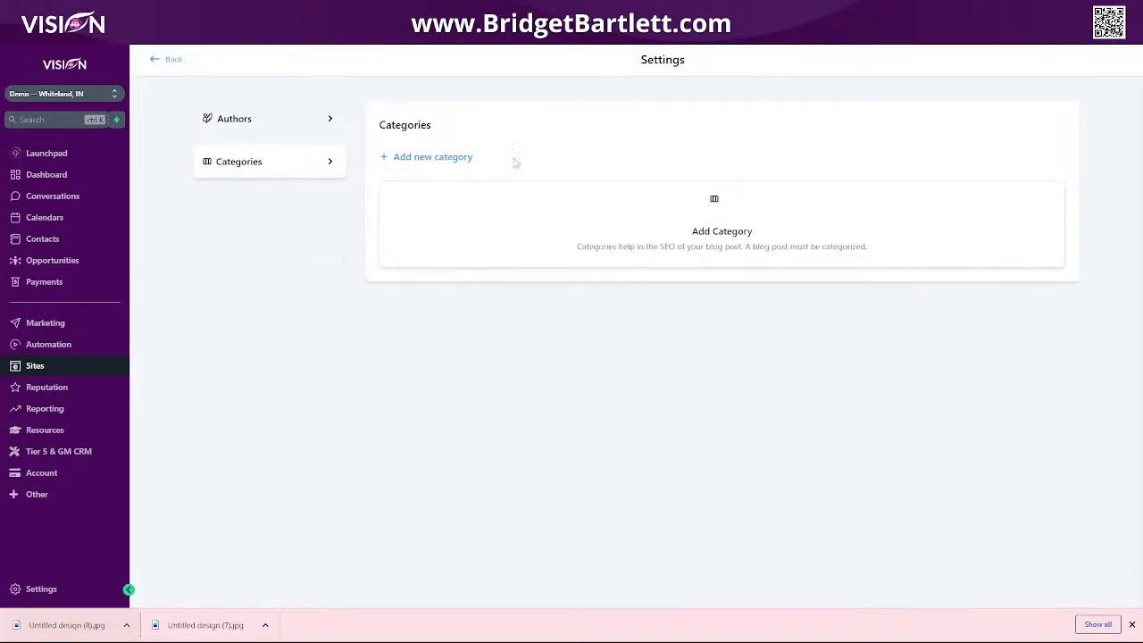
click(436, 159)
click(528, 232)
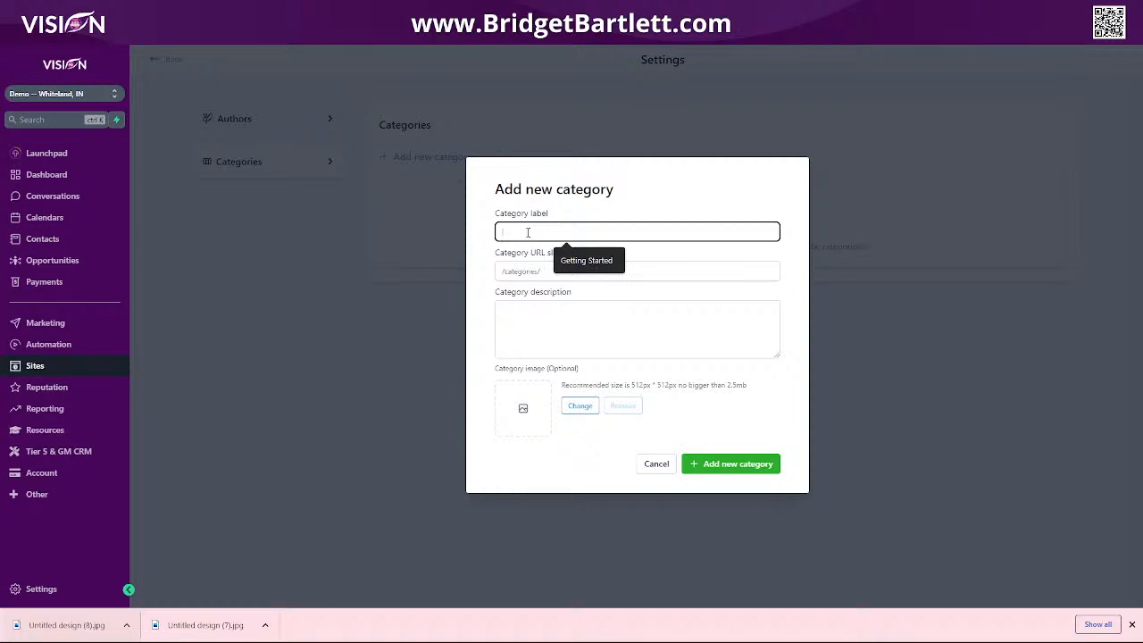
text(Bloggi)
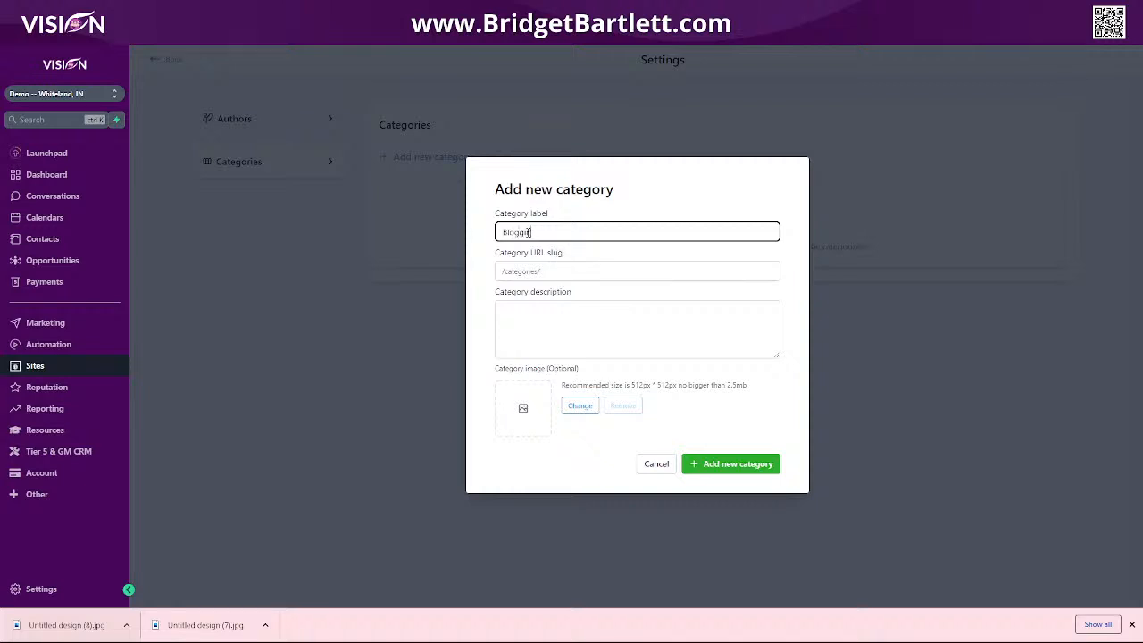
text(ng)
click(583, 272)
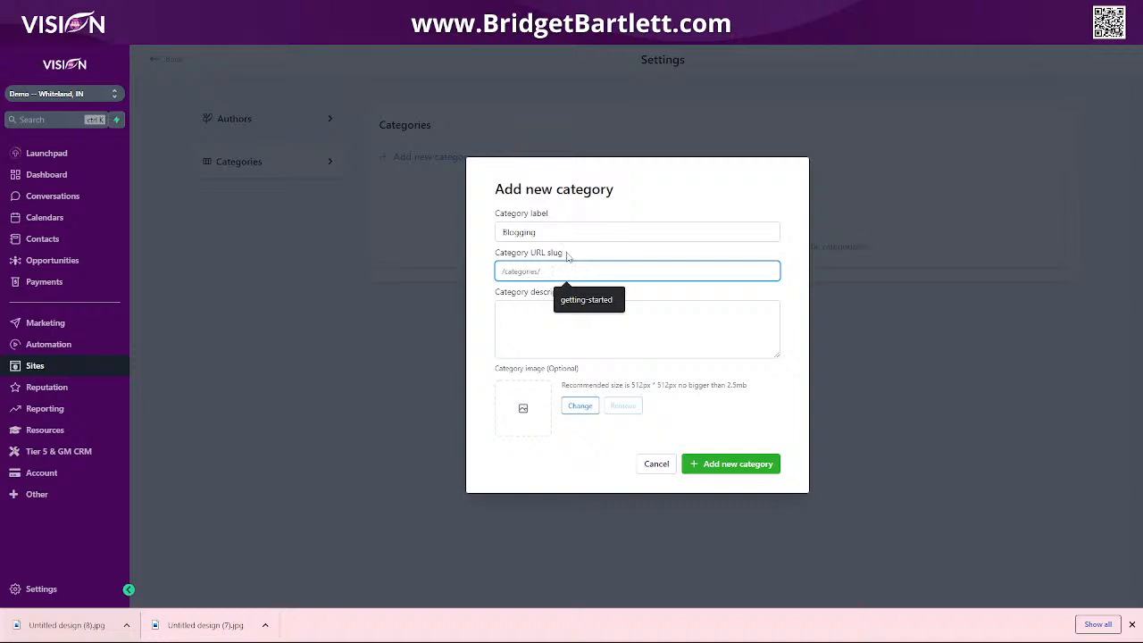
click(567, 257)
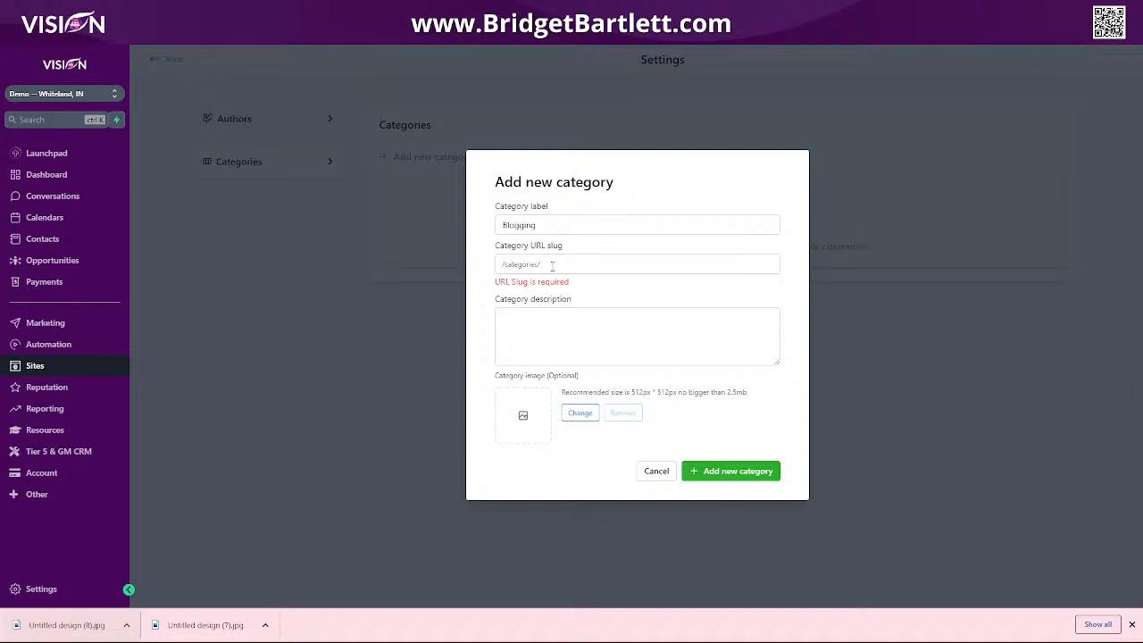
click(518, 264)
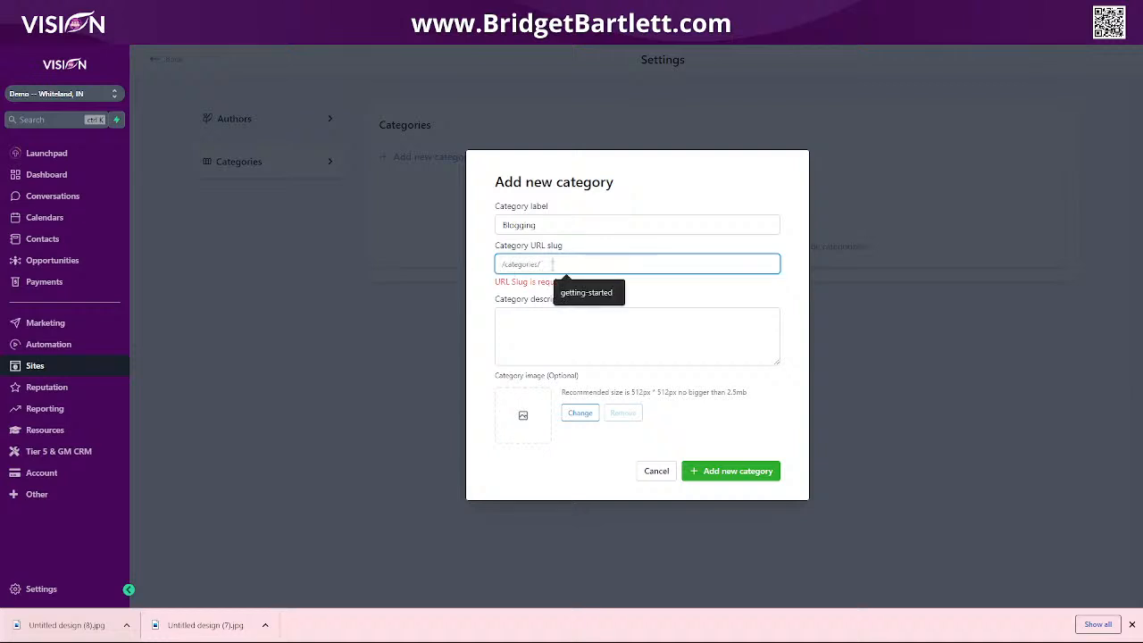
text(blogging)
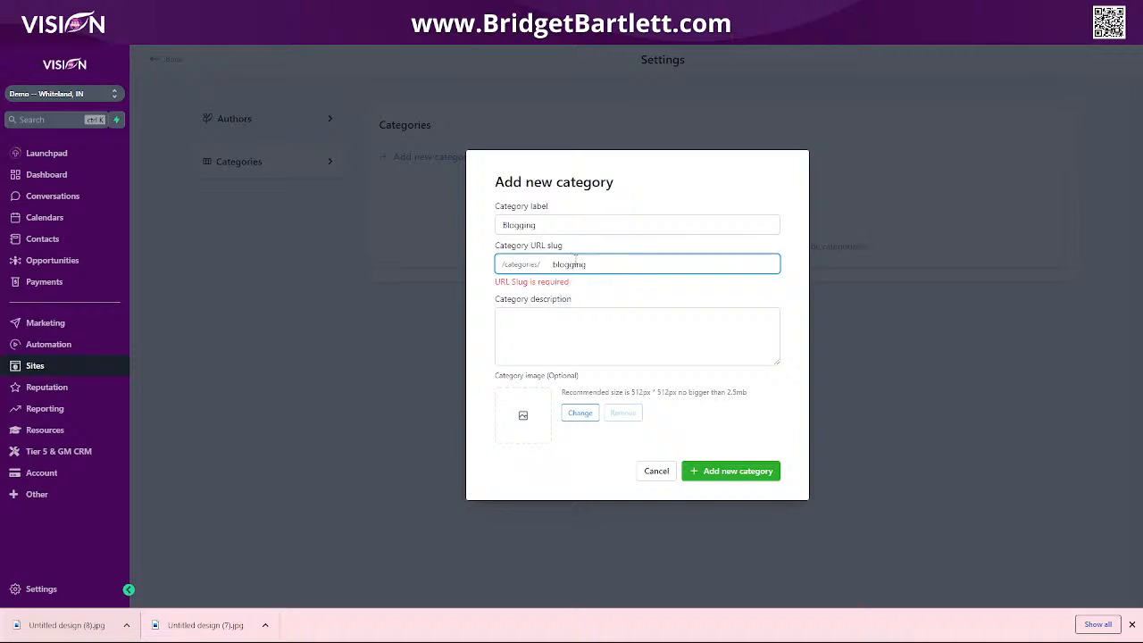
click(595, 287)
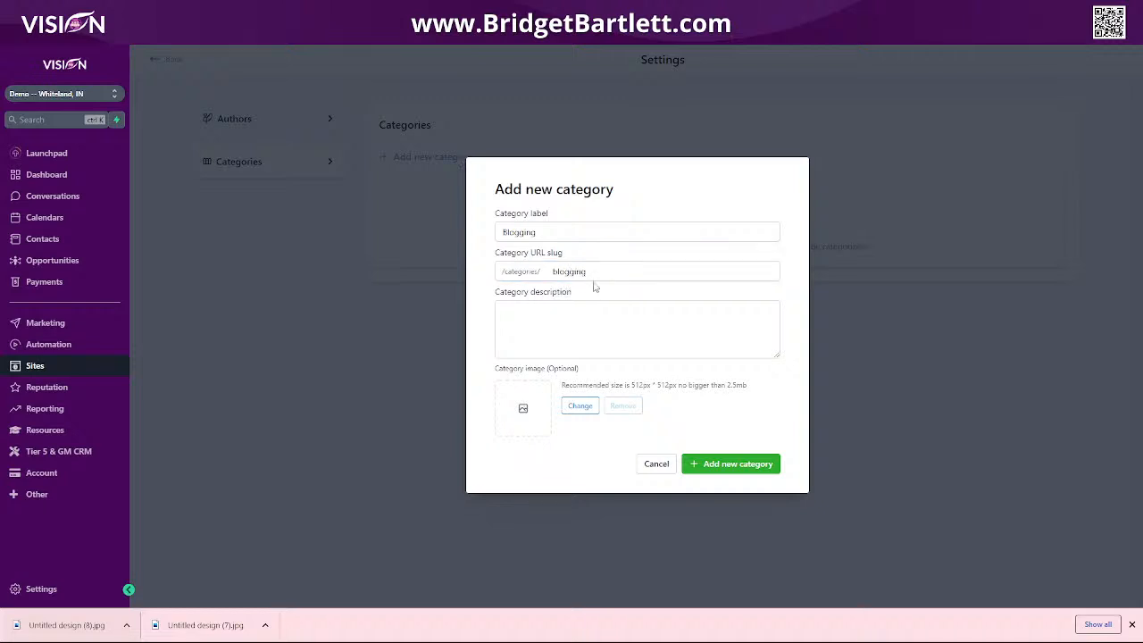
click(540, 318)
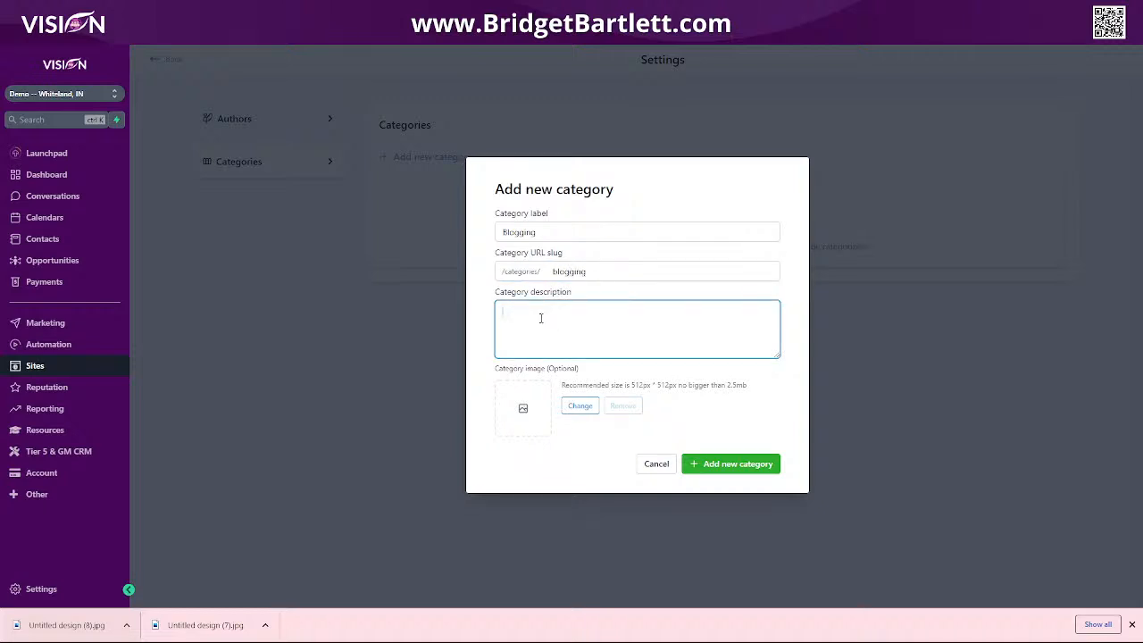
text(This is the description of our blog catagory)
Choose "Untitled design (8).jpg" as the category image and add the new category
click(579, 407)
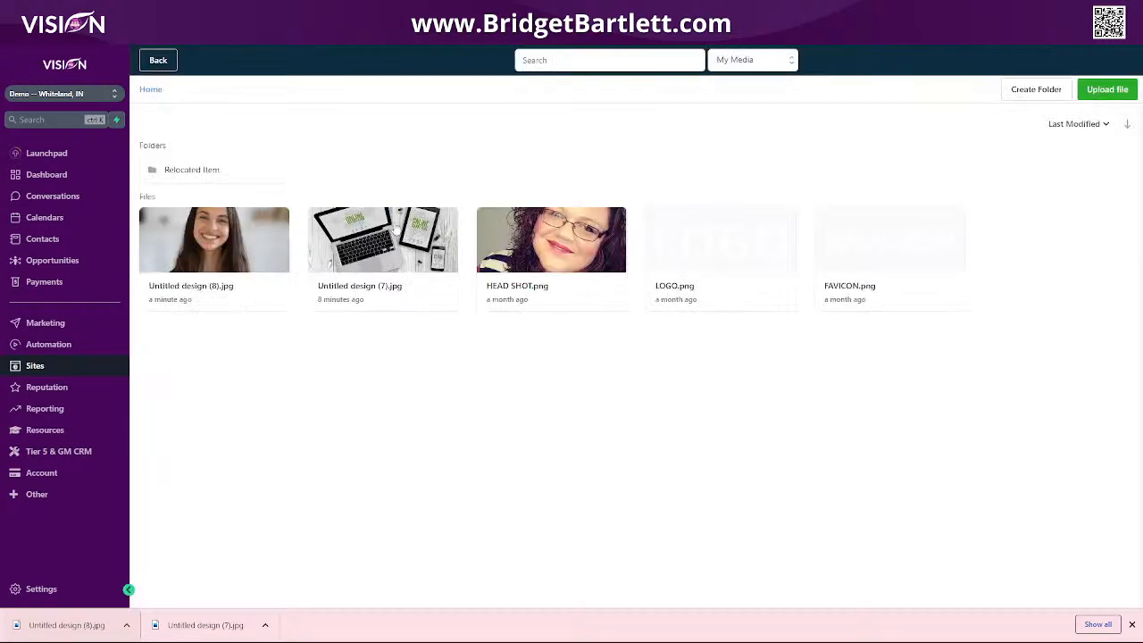
click(213, 239)
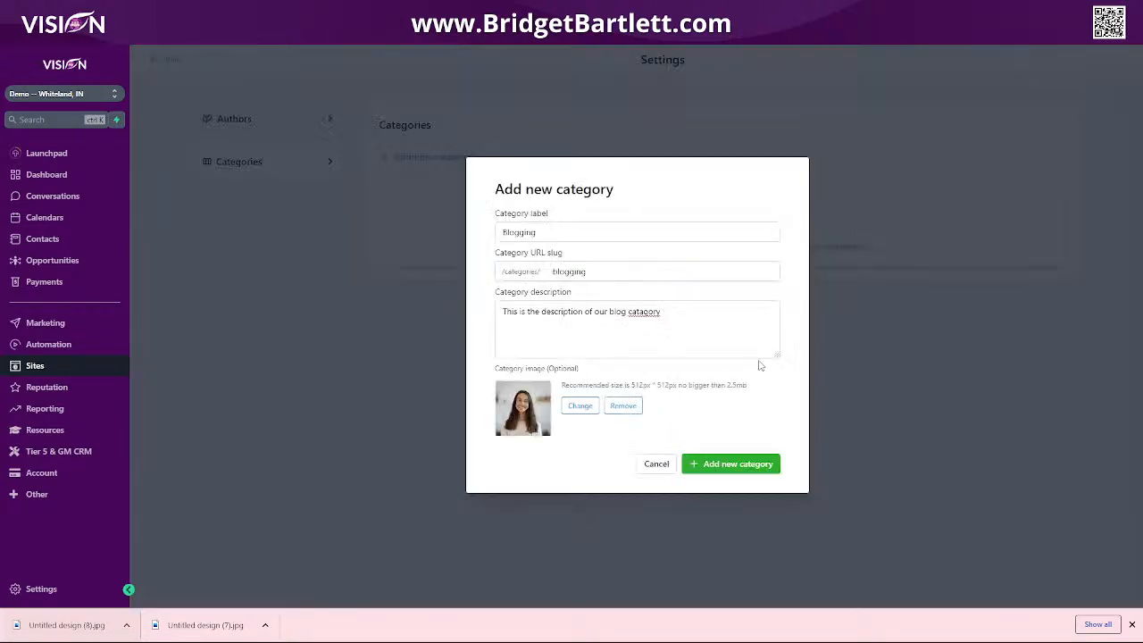
click(730, 464)
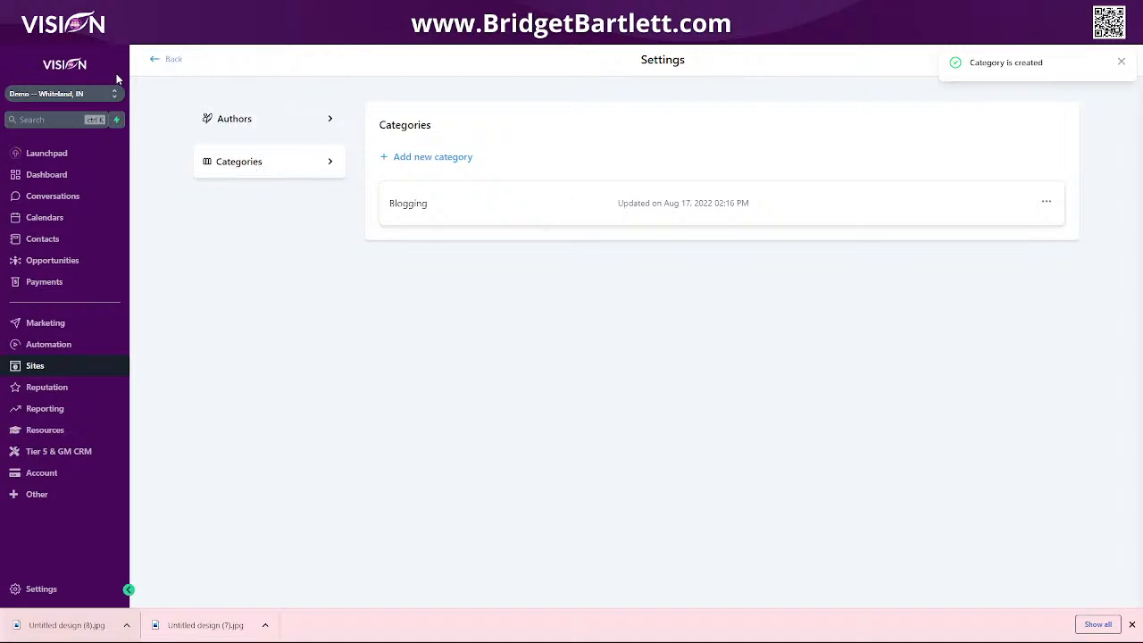
Return to the blog list and review the title, description and image in Post 1's SEO details
click(174, 58)
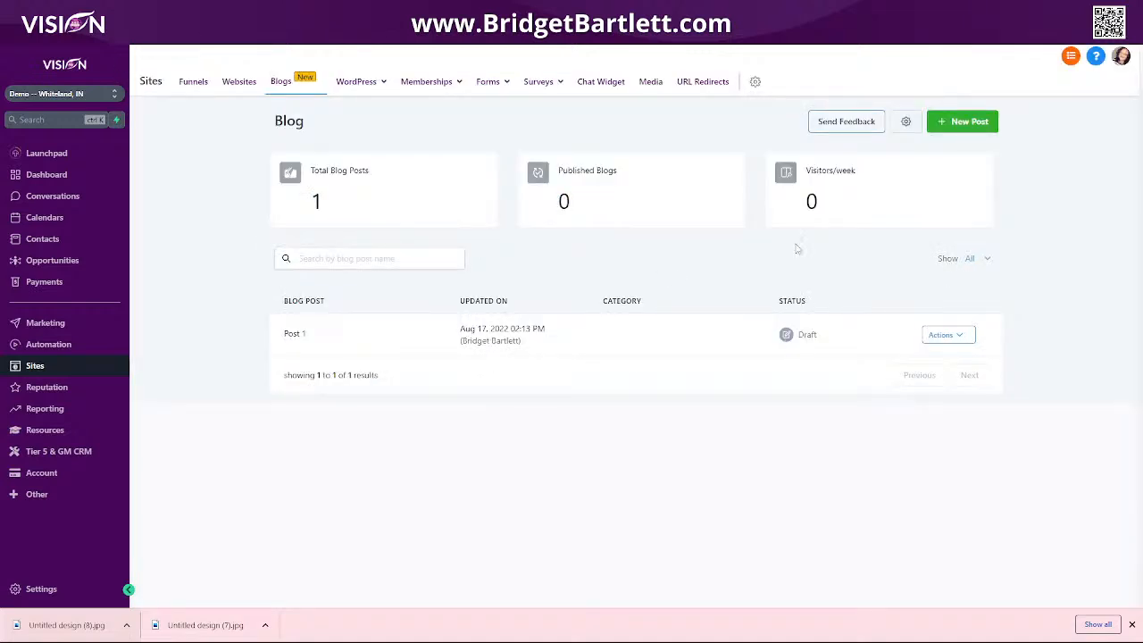
click(961, 337)
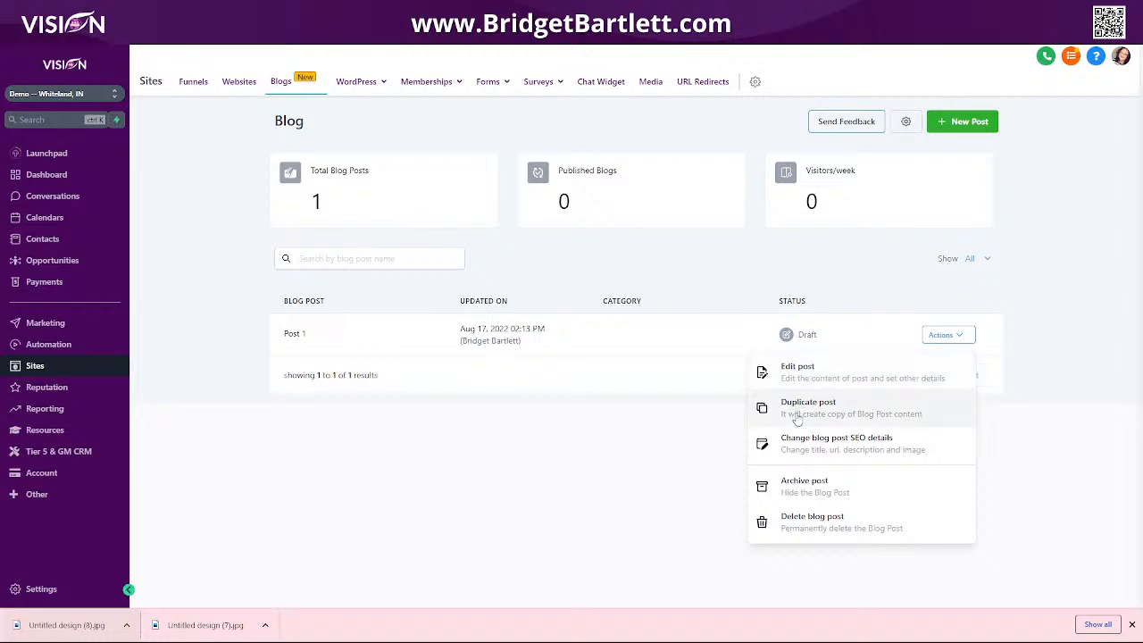
click(847, 446)
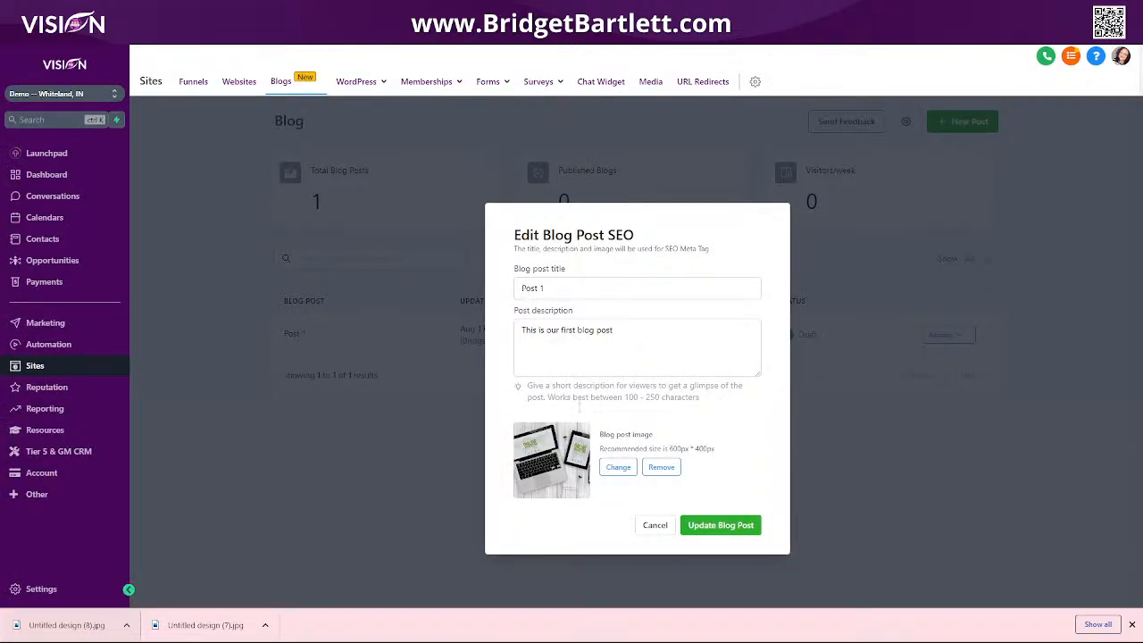
click(652, 527)
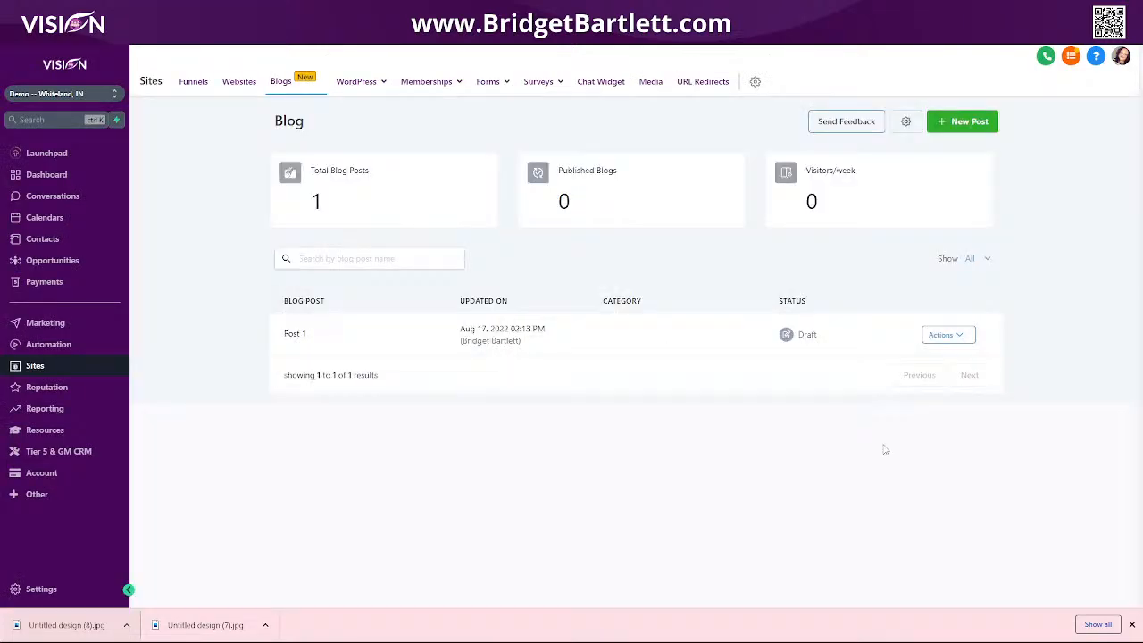
Reopen Post 1 for editing and proceed to its publish or schedule settings
click(963, 337)
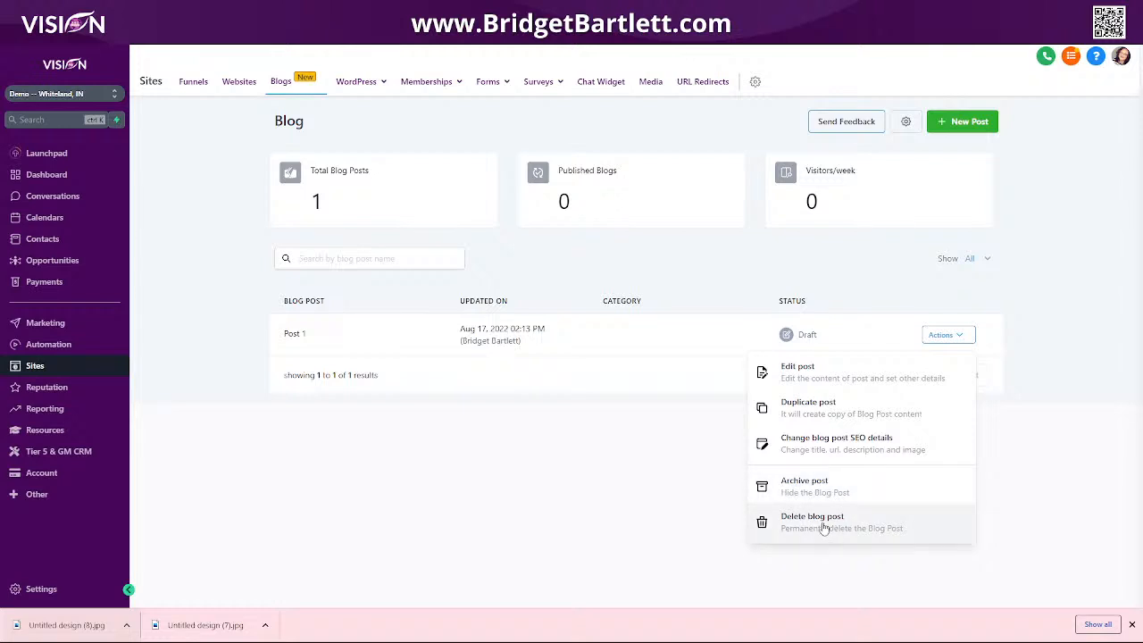
click(797, 370)
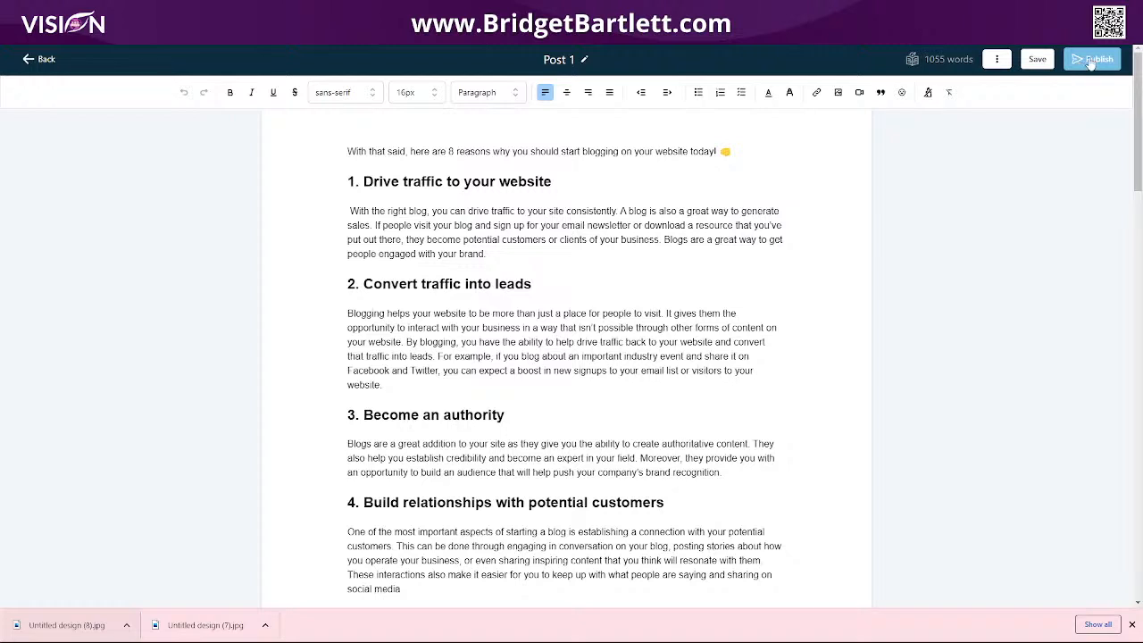
click(1091, 60)
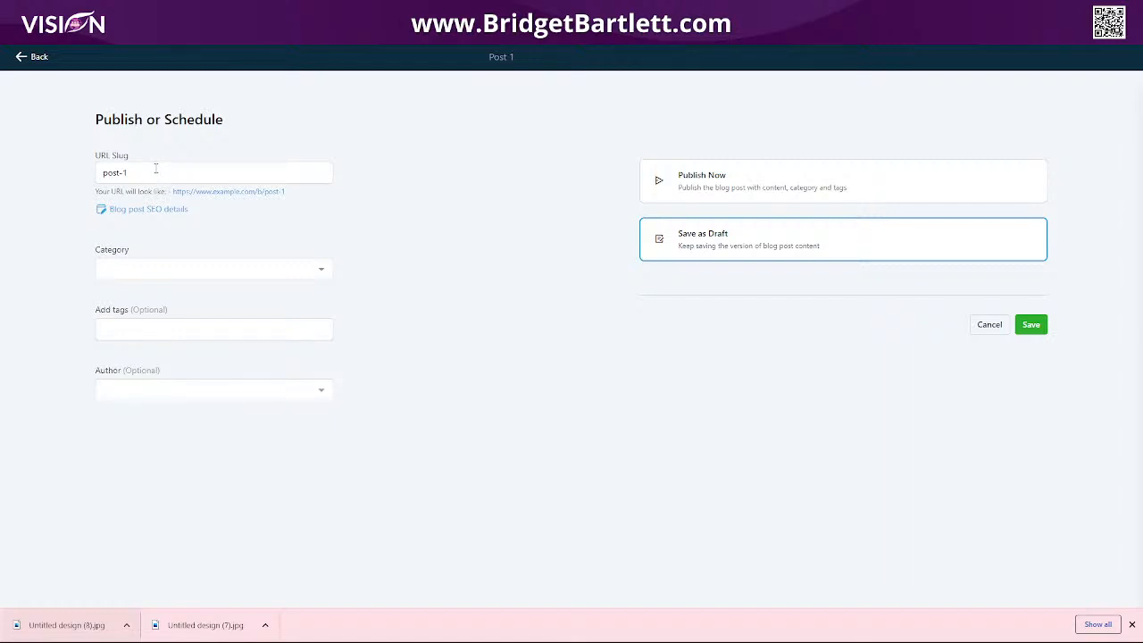
Change the post's URL slug to "post-2" and review its SEO details
drag(95, 192, 312, 197)
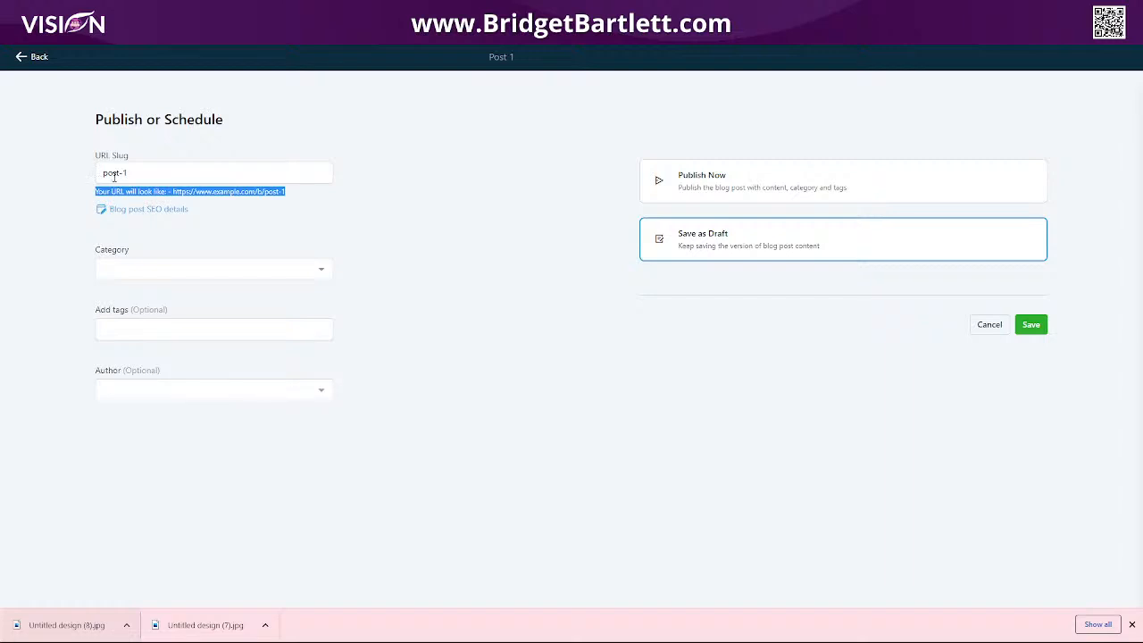
drag(101, 172, 131, 161)
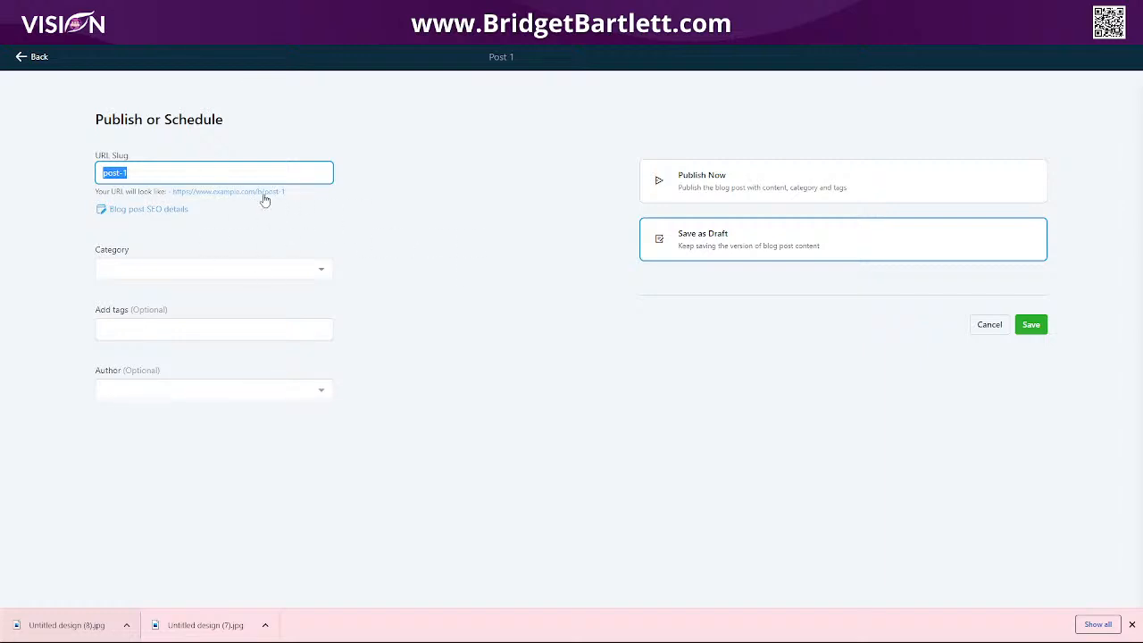
click(140, 175)
text(2)
click(291, 224)
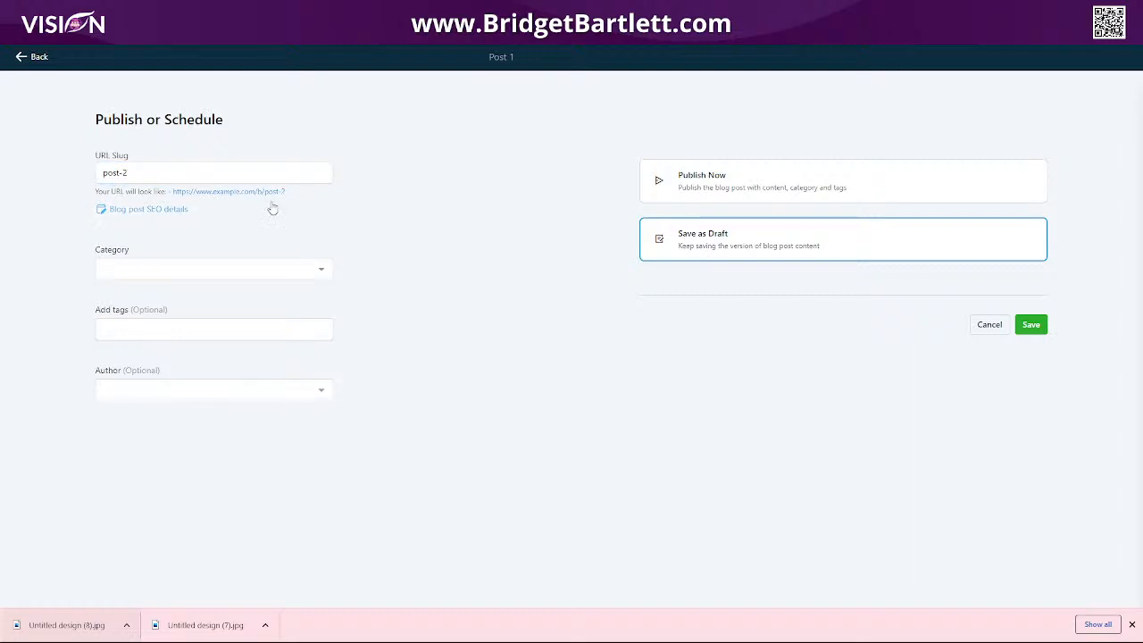
click(144, 215)
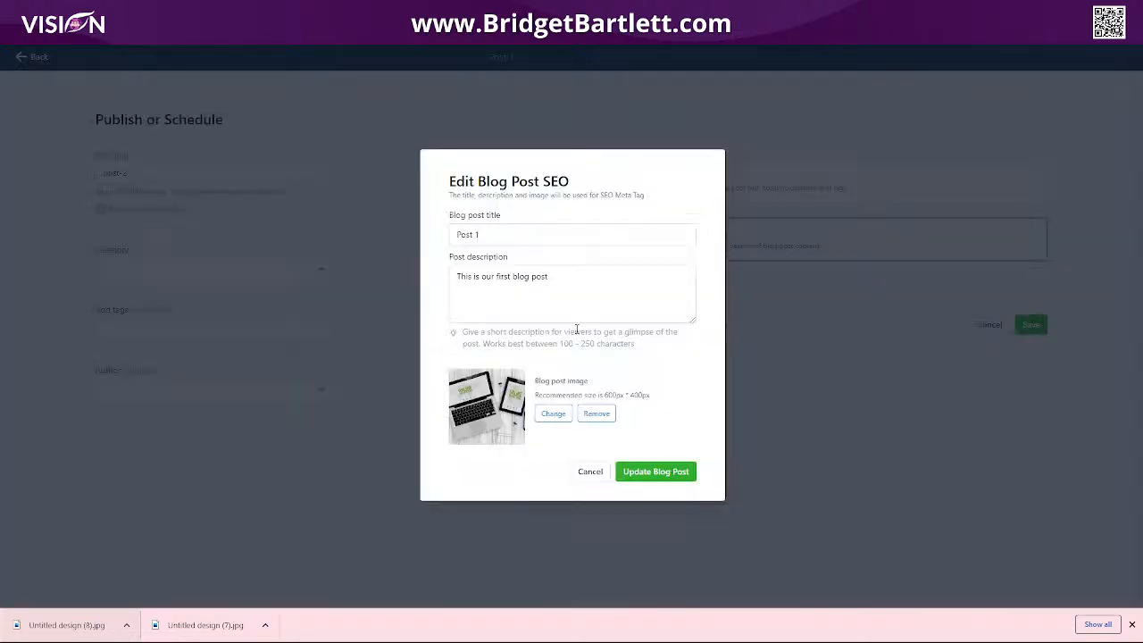
click(590, 473)
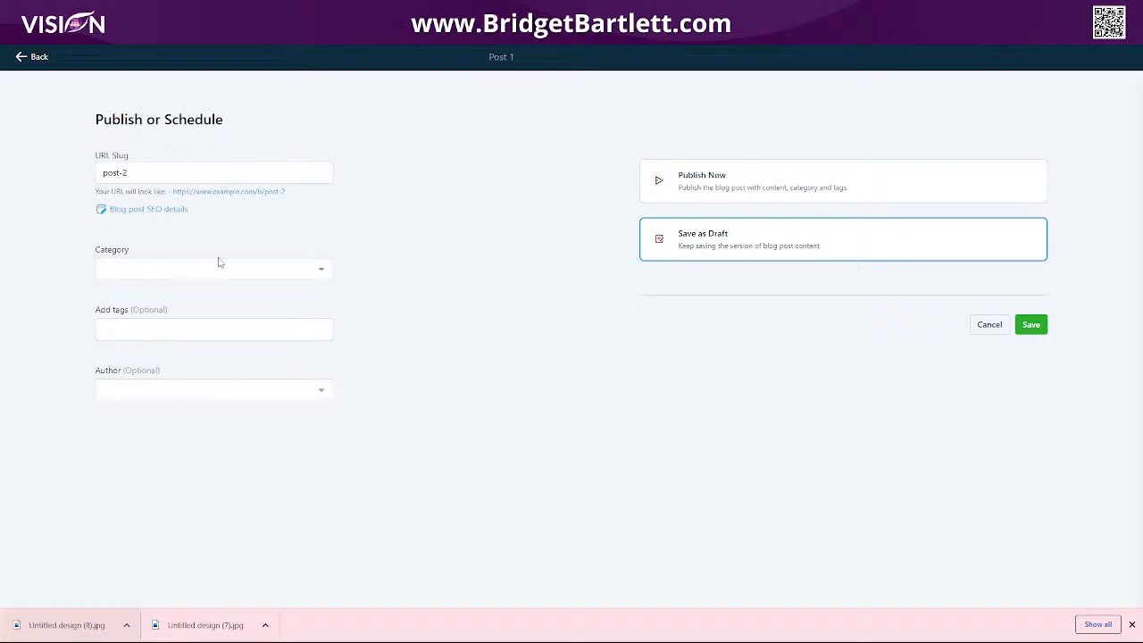
Assign the Blogging category to the post
click(136, 271)
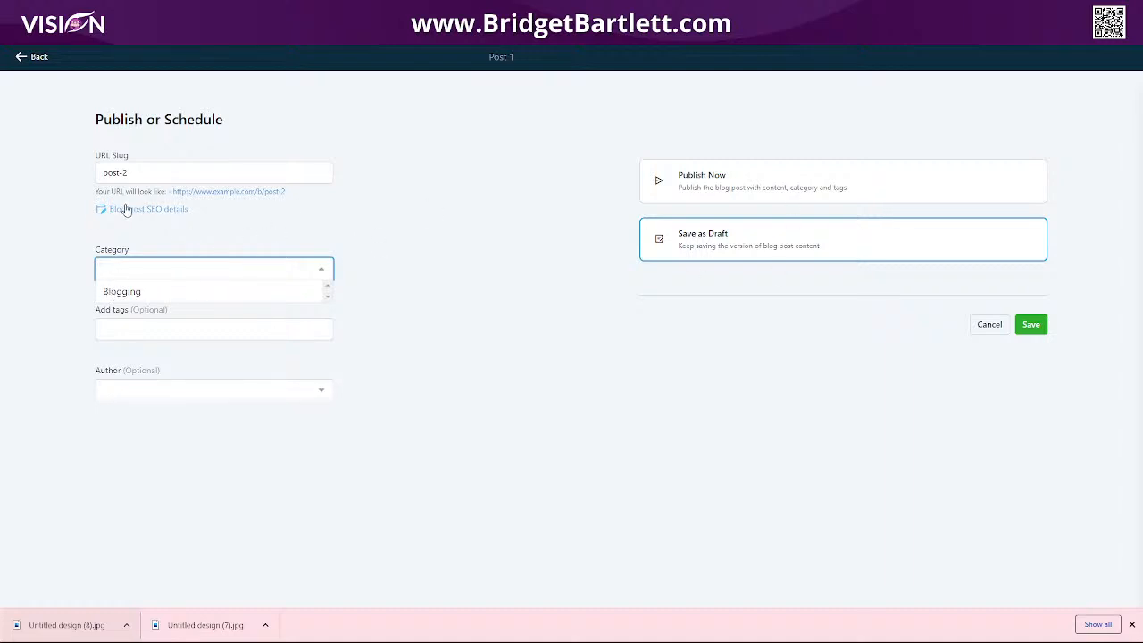
click(131, 294)
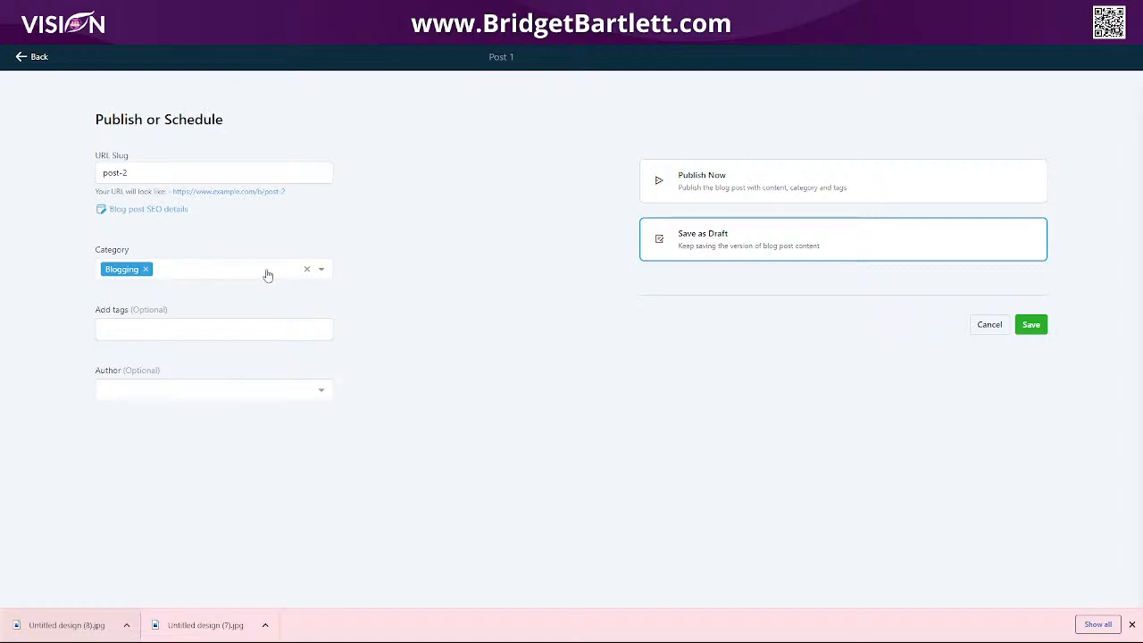
click(179, 273)
click(193, 226)
click(168, 328)
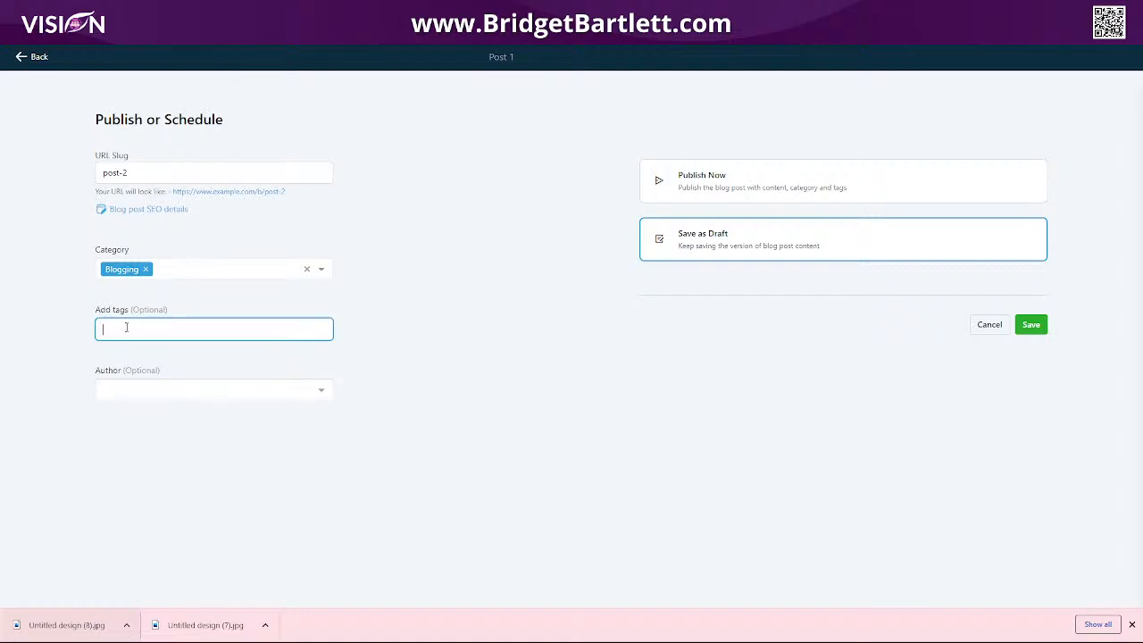
Select the post's author and save the post with the Publish Now option
click(139, 395)
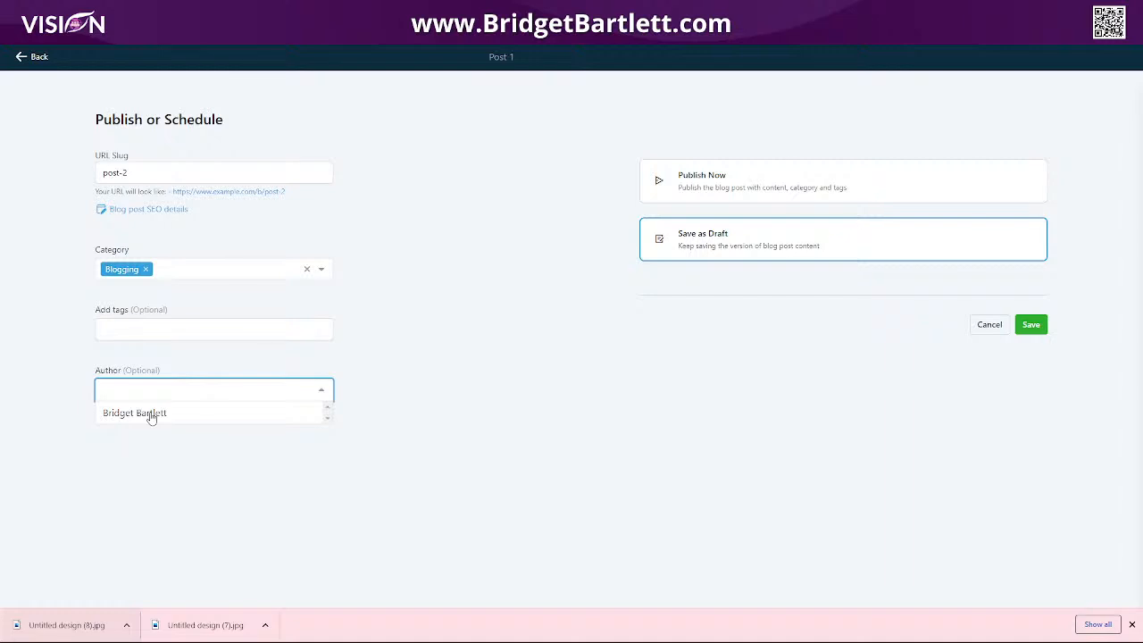
click(143, 414)
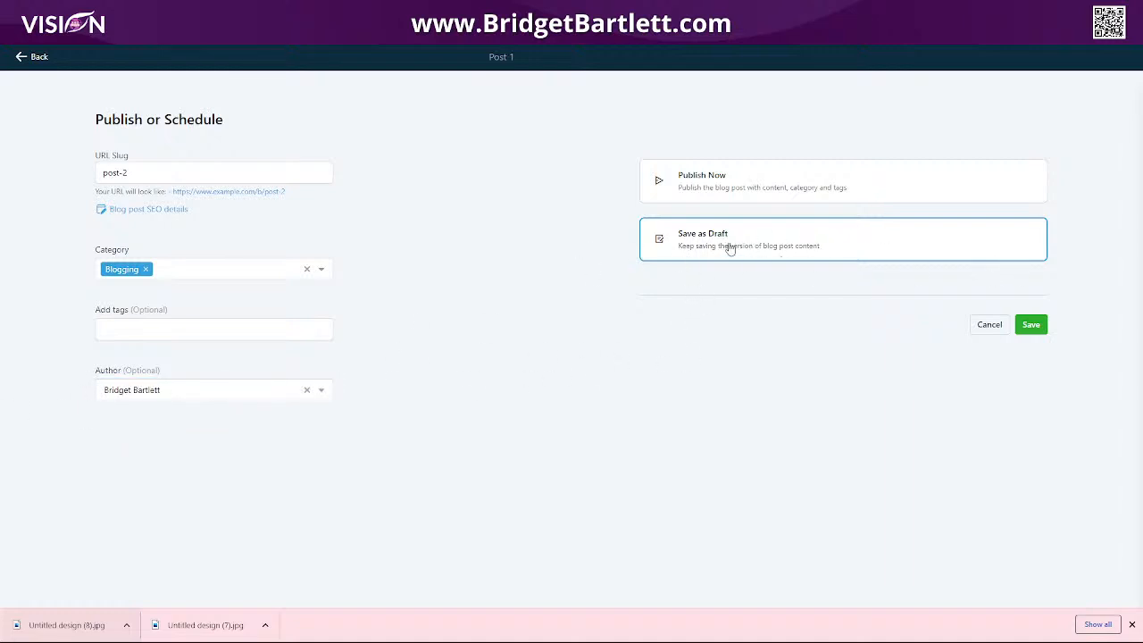
click(700, 185)
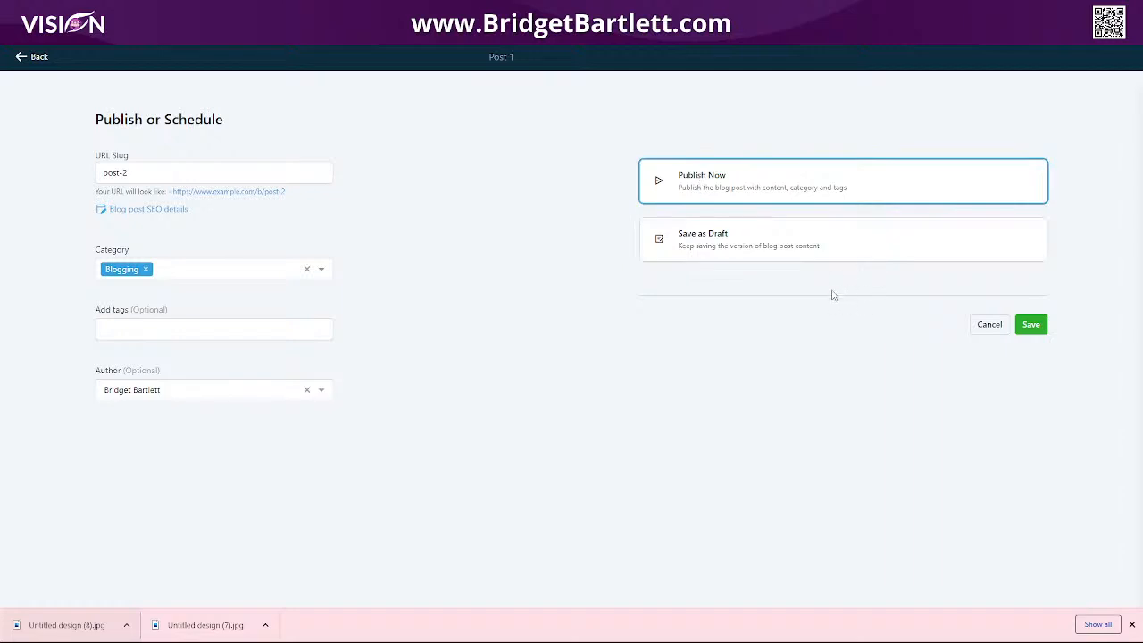
click(1031, 327)
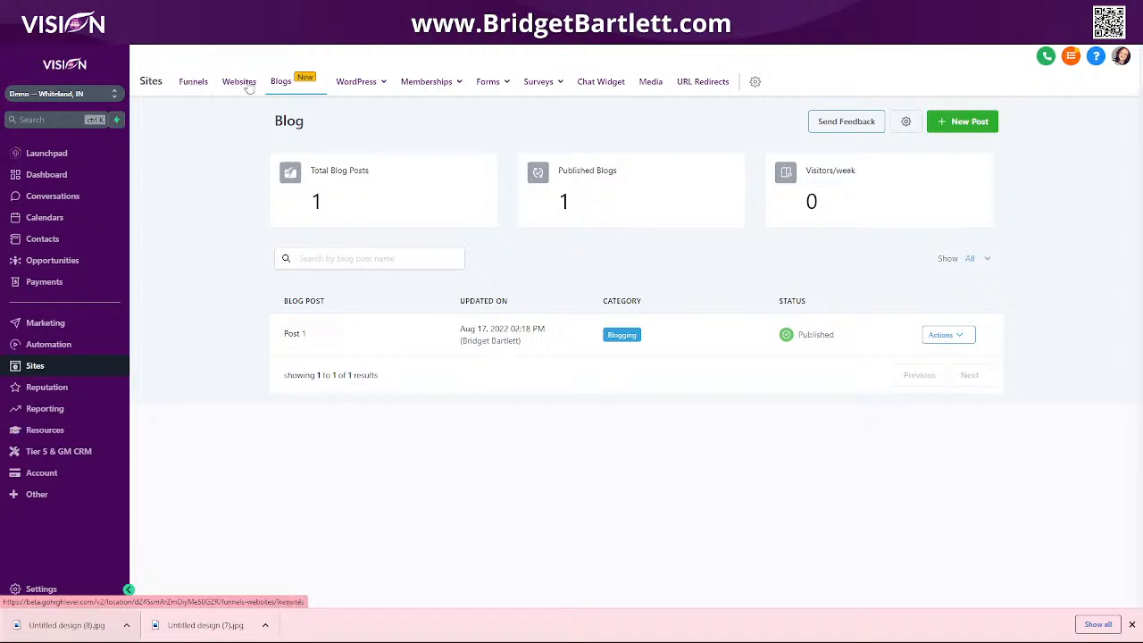
Create a new funnel named "test"
click(191, 85)
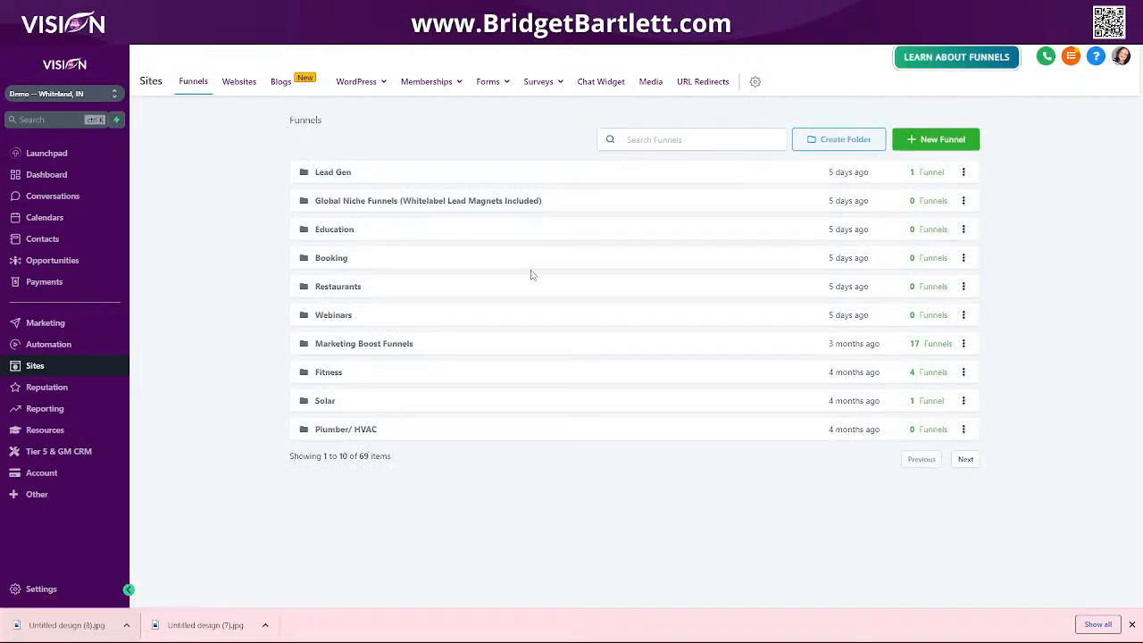
click(939, 143)
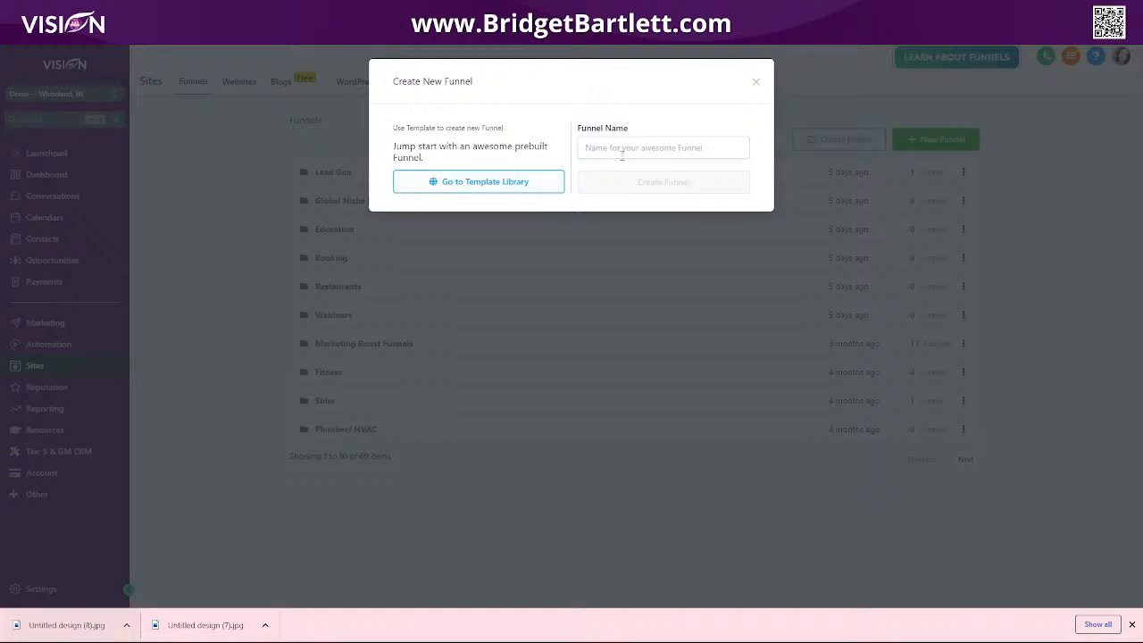
click(624, 150)
text(test)
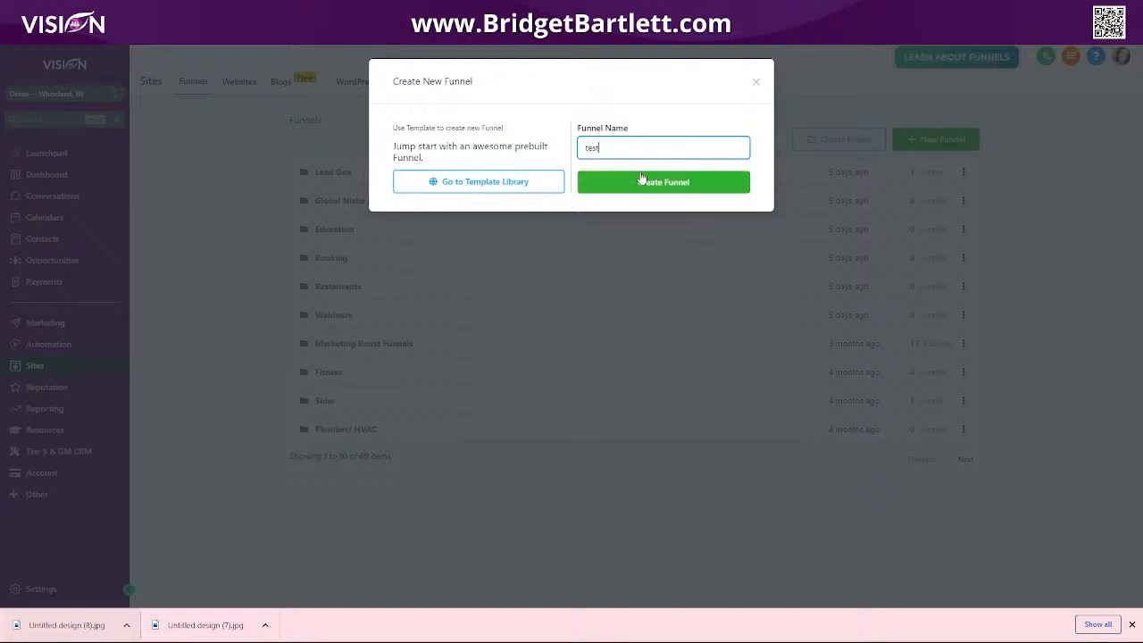
key(Return)
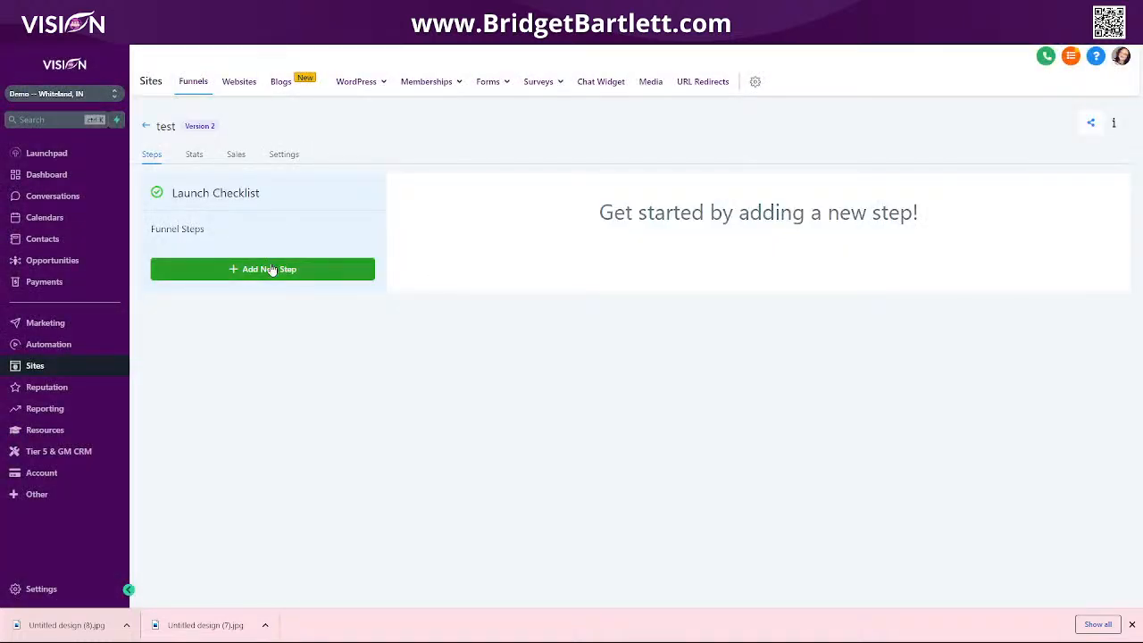
Add a funnel step with the page name "Test Blog" and the path "/test-blog"
click(270, 269)
click(554, 143)
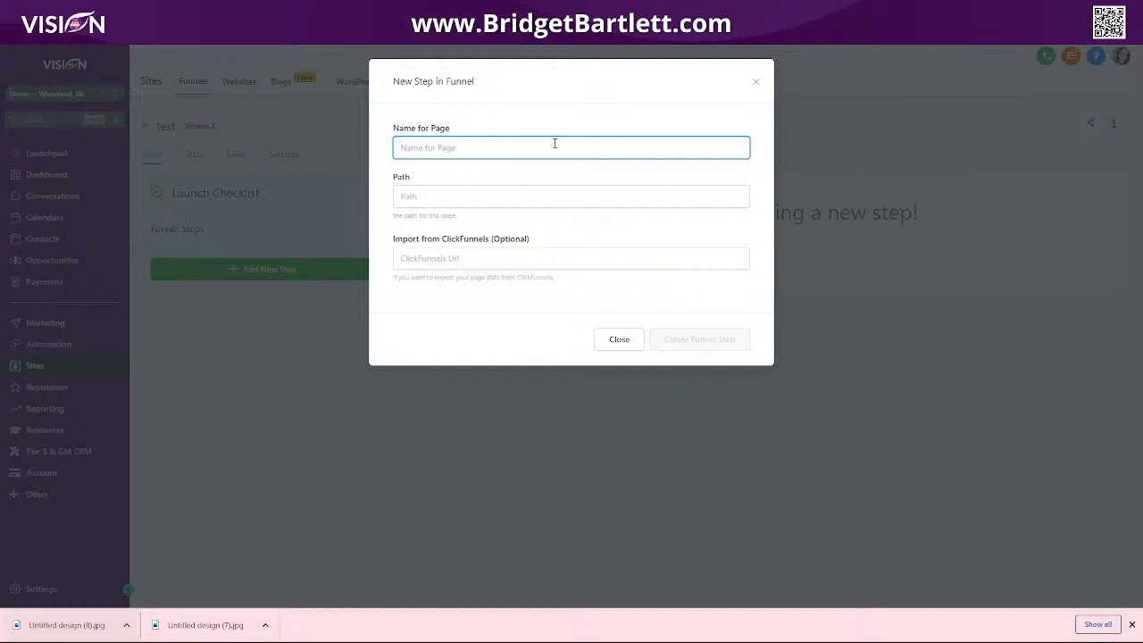
text(Test )
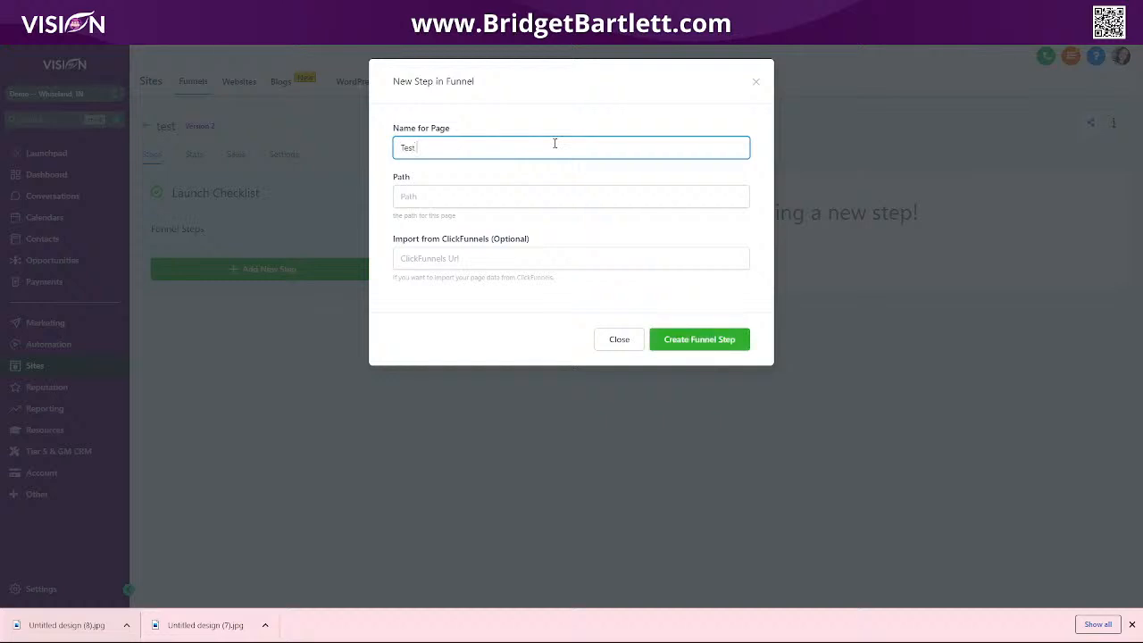
text(Blog)
click(542, 193)
text(/te)
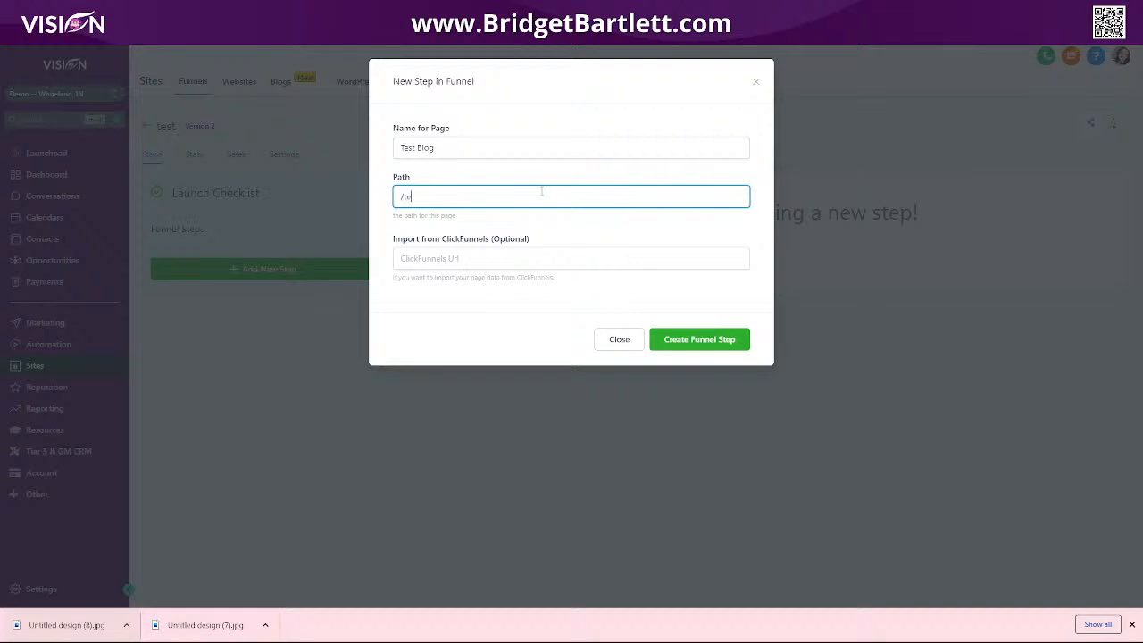
text(st-blog)
click(701, 347)
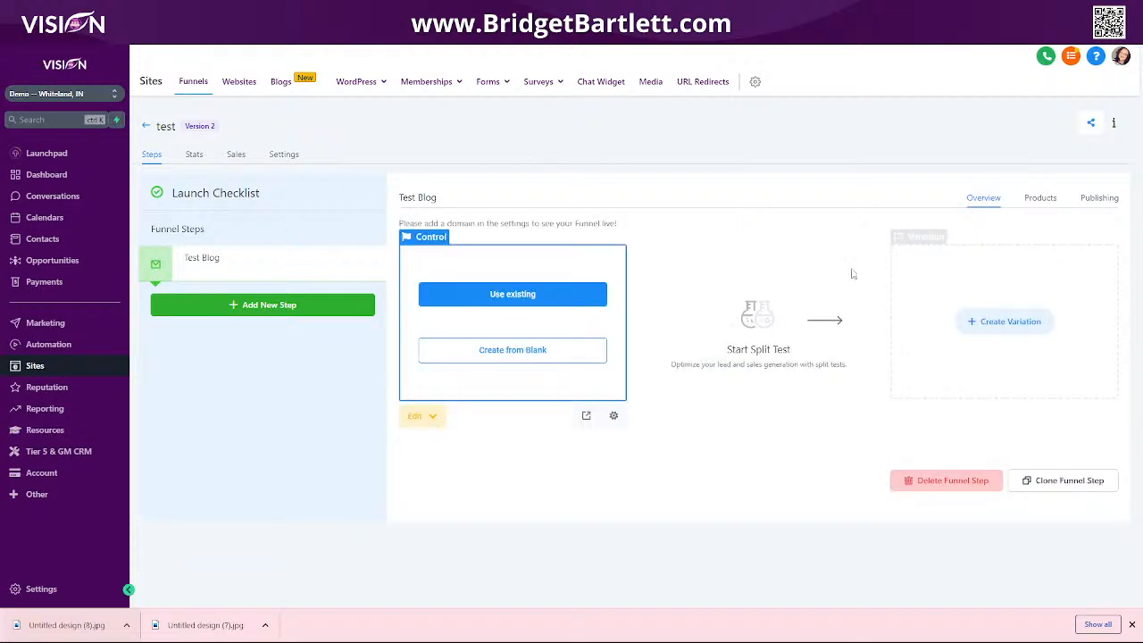
Open the Test Blog page for editing and place a Blog Post List element in a full-width section with a one-column row
click(538, 296)
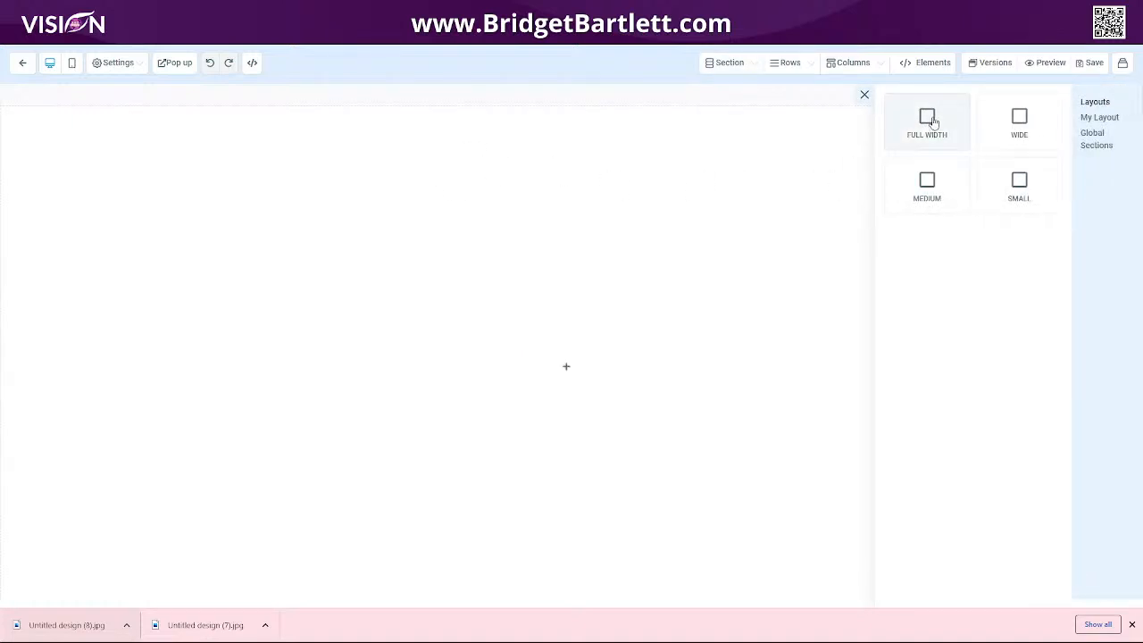
drag(932, 121, 655, 143)
click(683, 147)
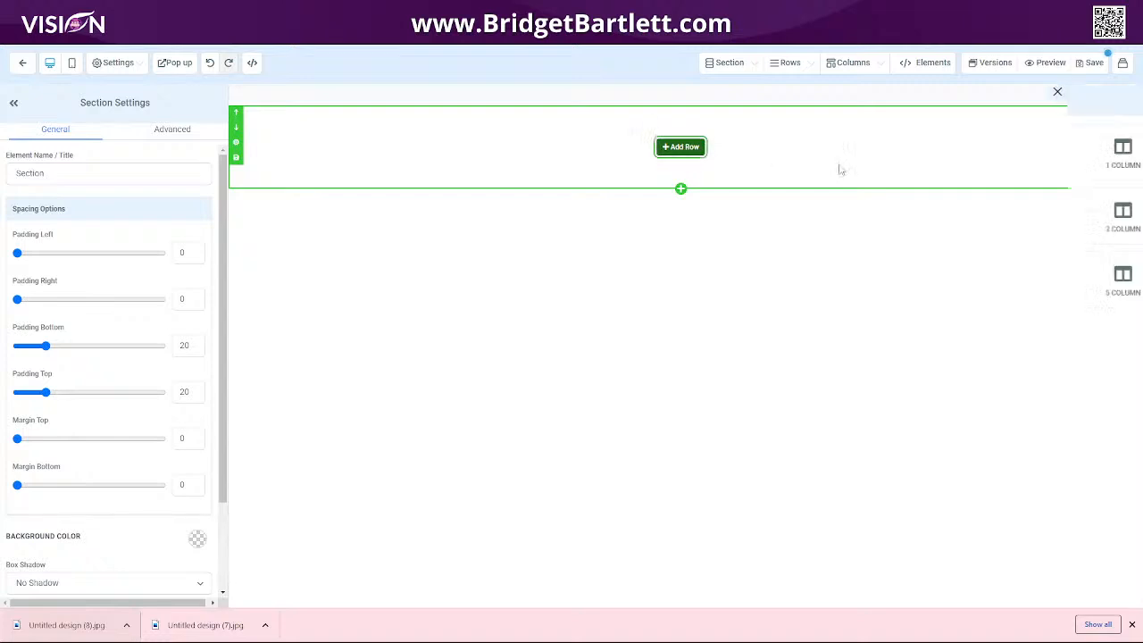
drag(1006, 169, 671, 168)
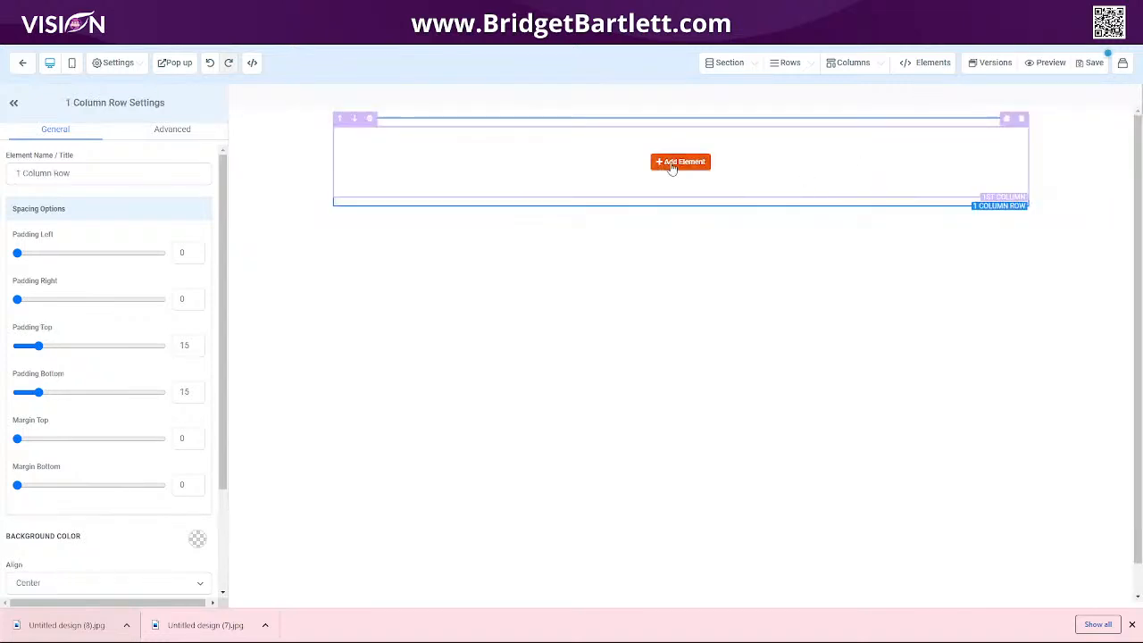
scroll(1026, 384, down, 2)
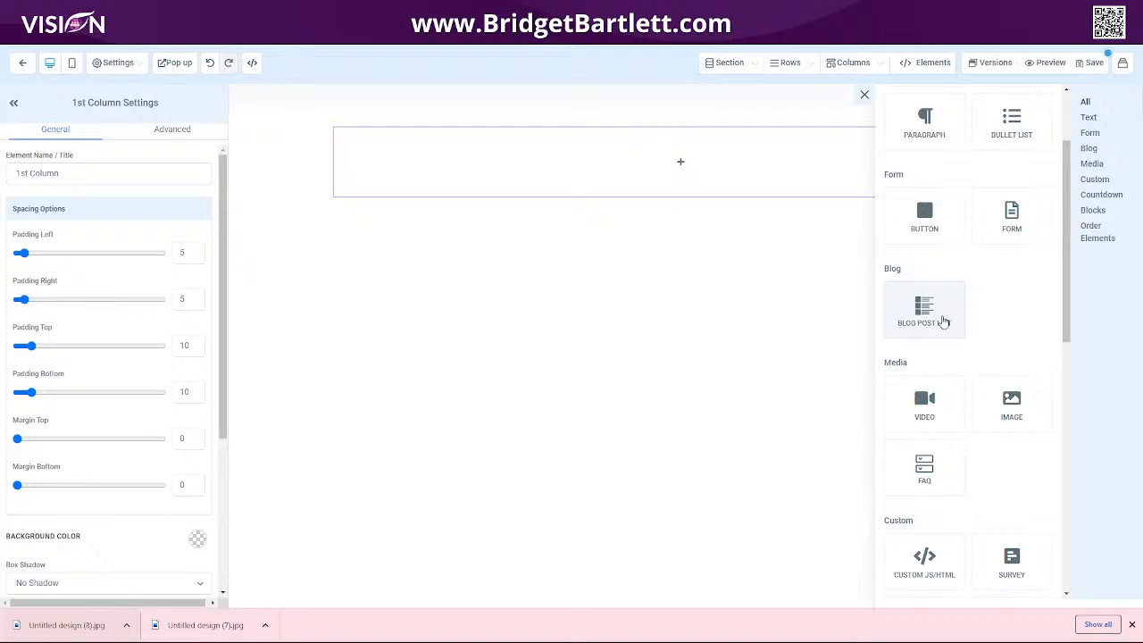
drag(938, 316, 672, 177)
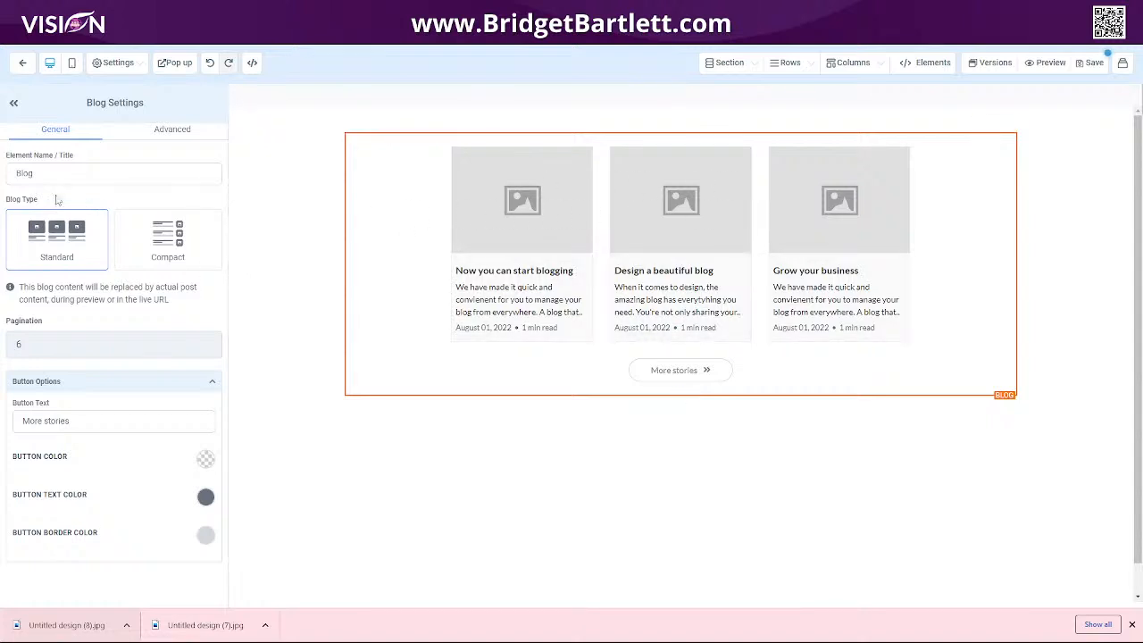
Try the Compact blog type on the blog element and switch back to Standard
click(36, 173)
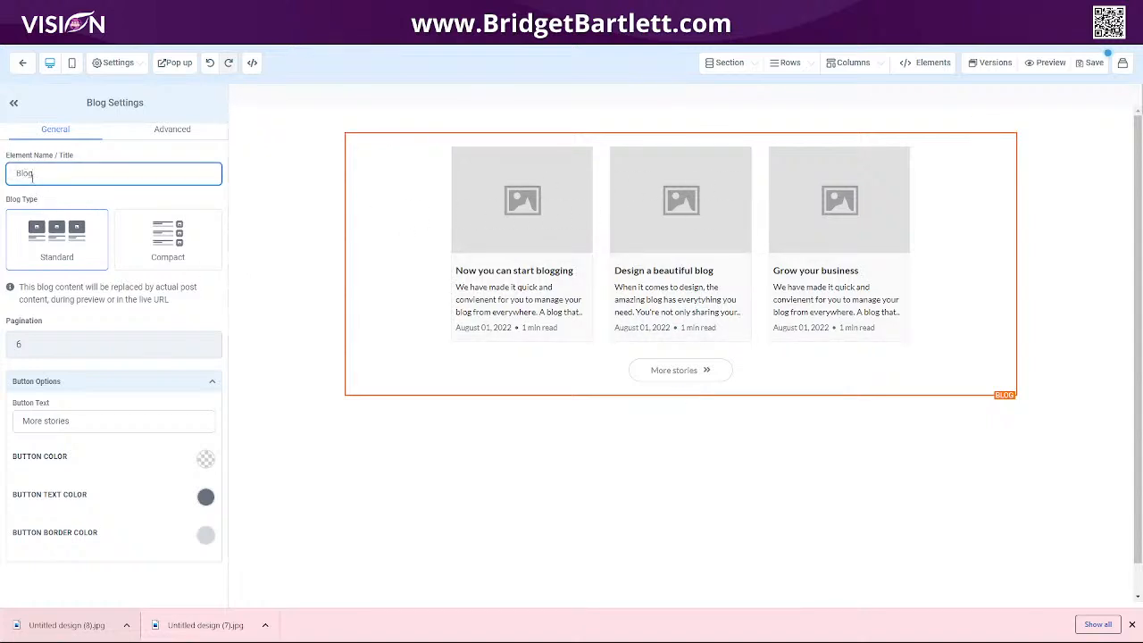
click(76, 249)
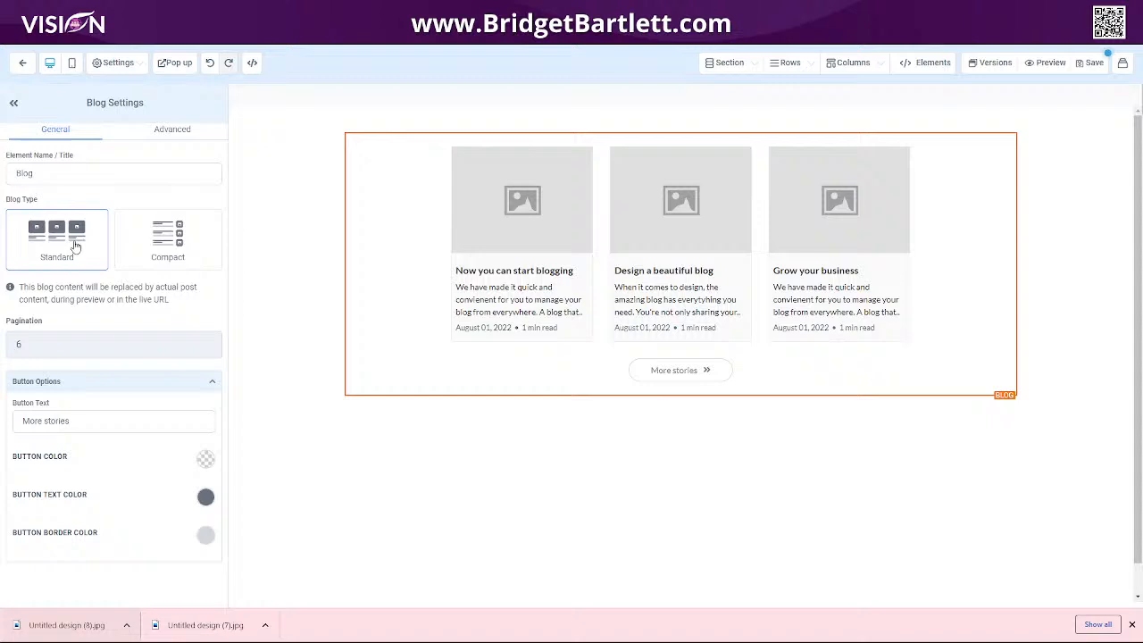
click(167, 237)
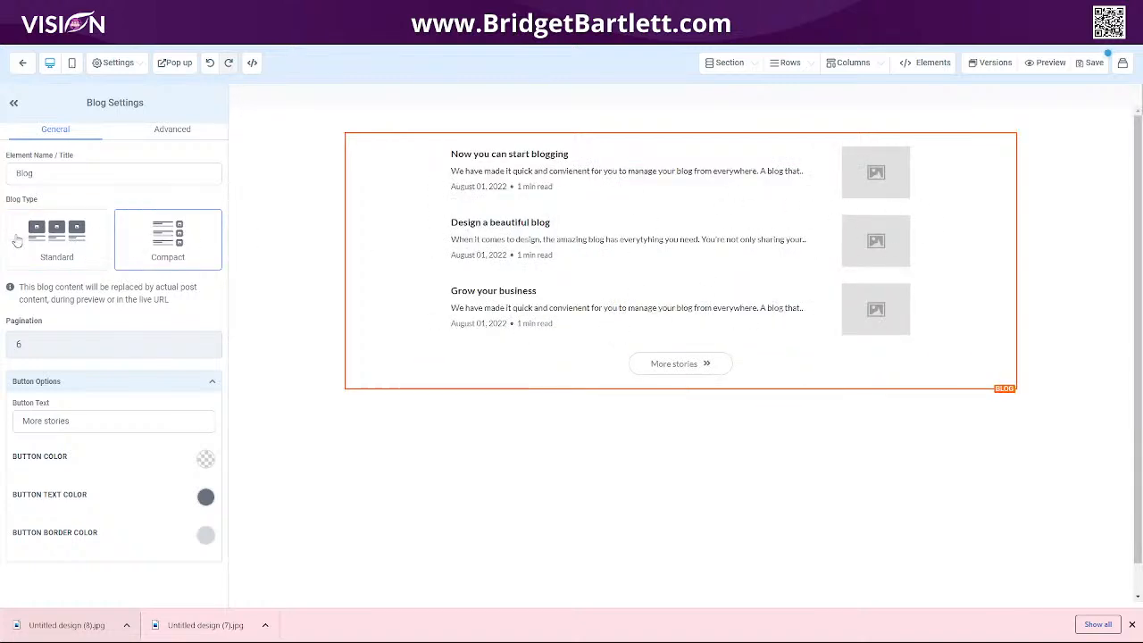
click(53, 242)
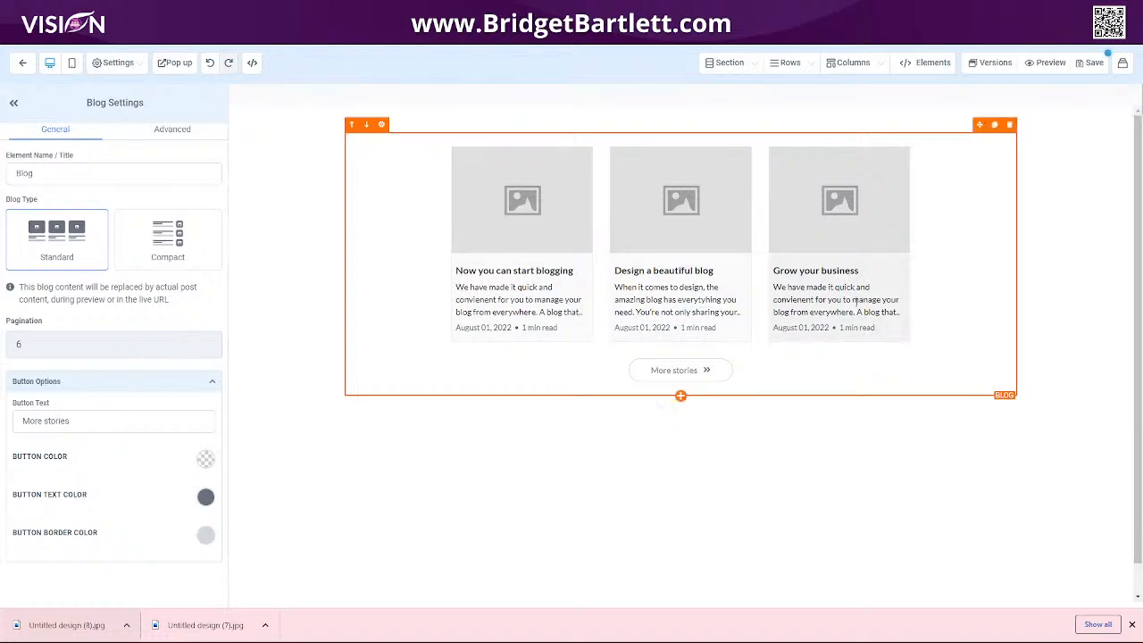
Change the blog element's button text to "Learn more"
drag(146, 422, 2, 425)
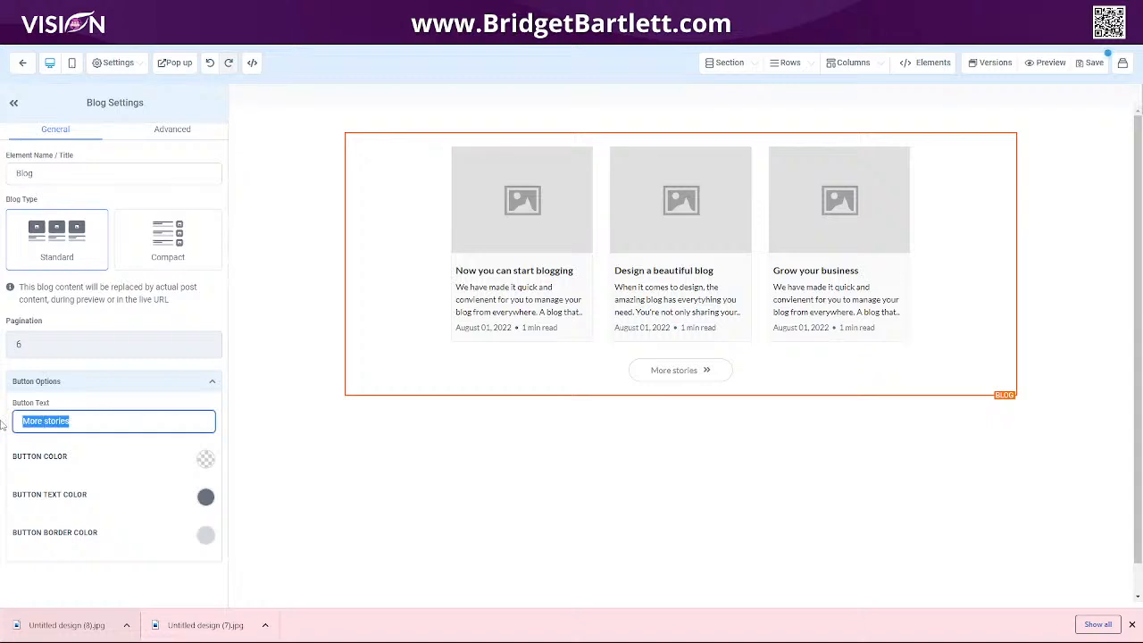
text(Lesarn)
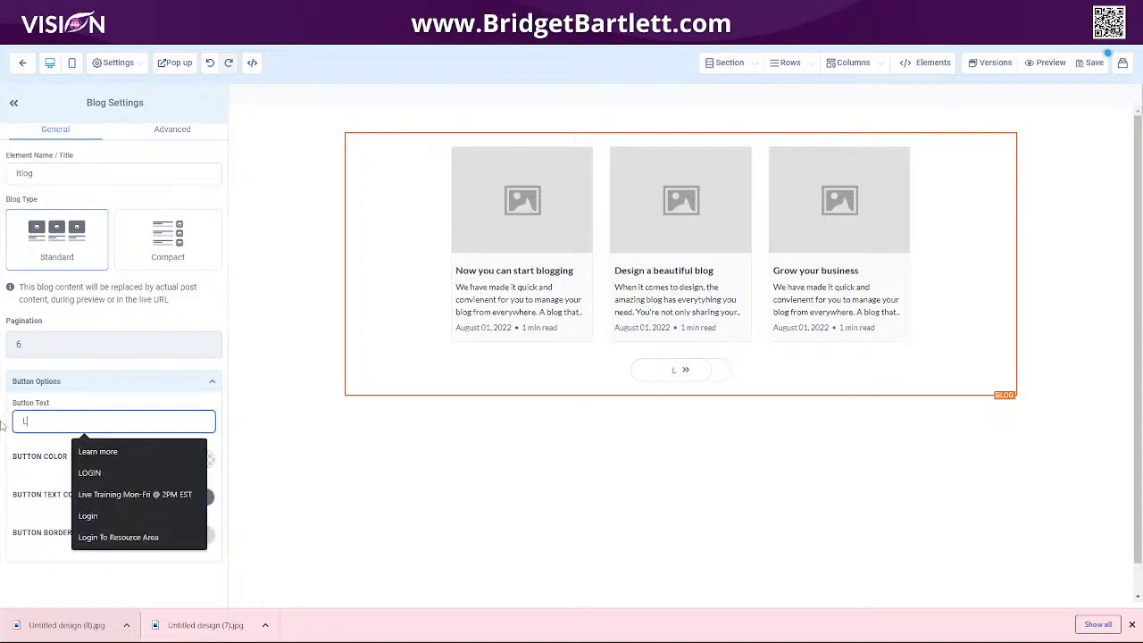
key(BackSpace)
key(BackSpace)
key(BackSpace)
key(BackSpace)
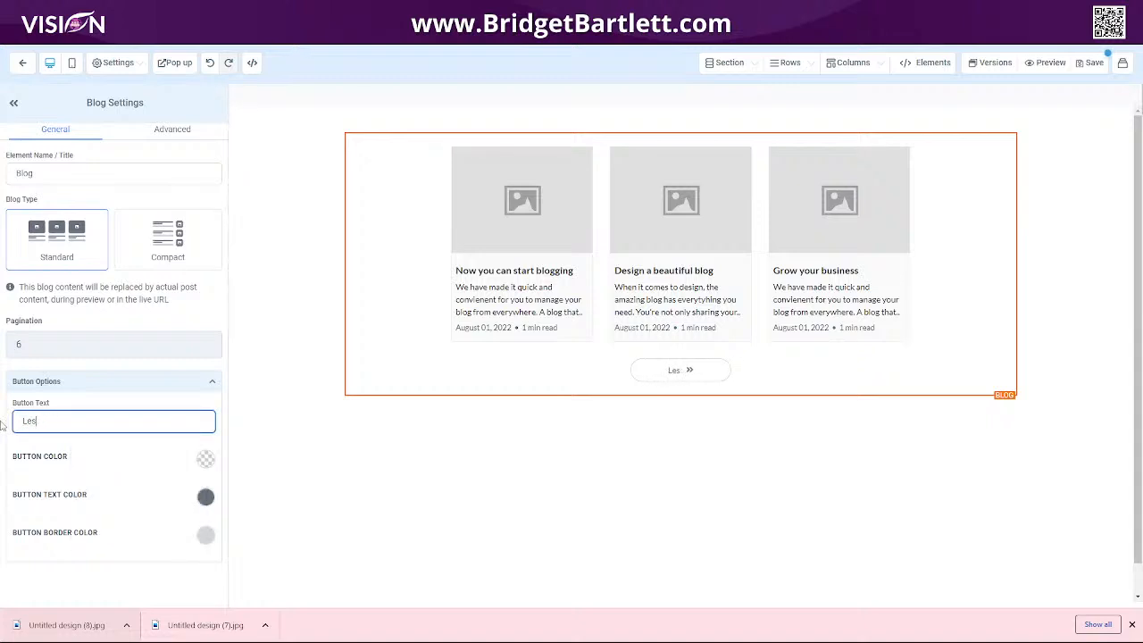
text(arn more)
Set the blog button's color to blue and its text color to white
click(206, 459)
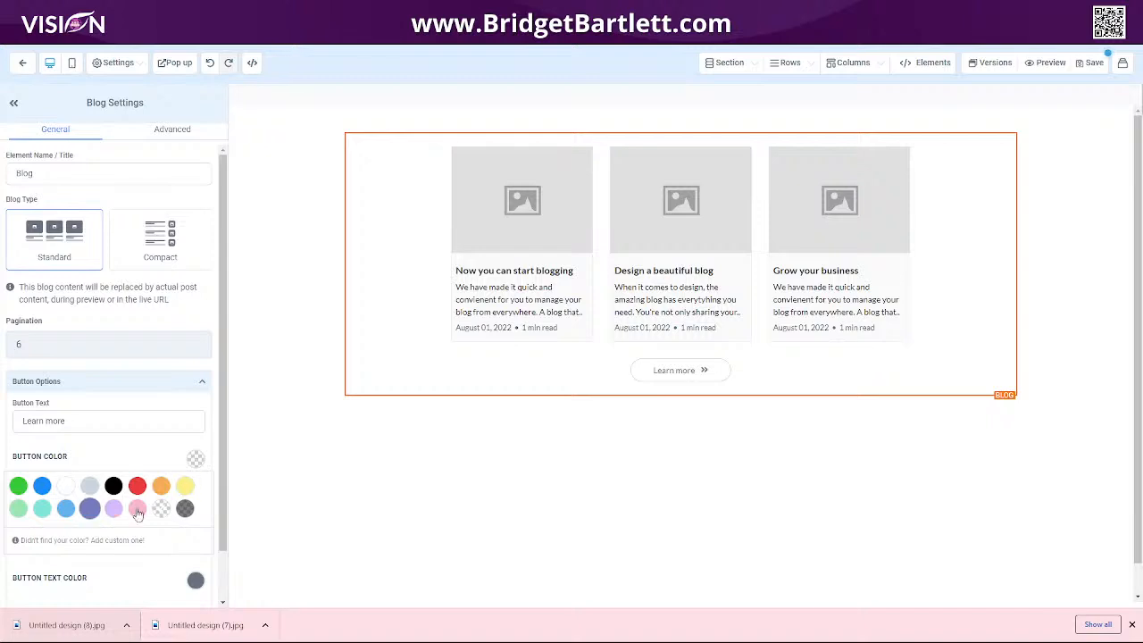
click(42, 485)
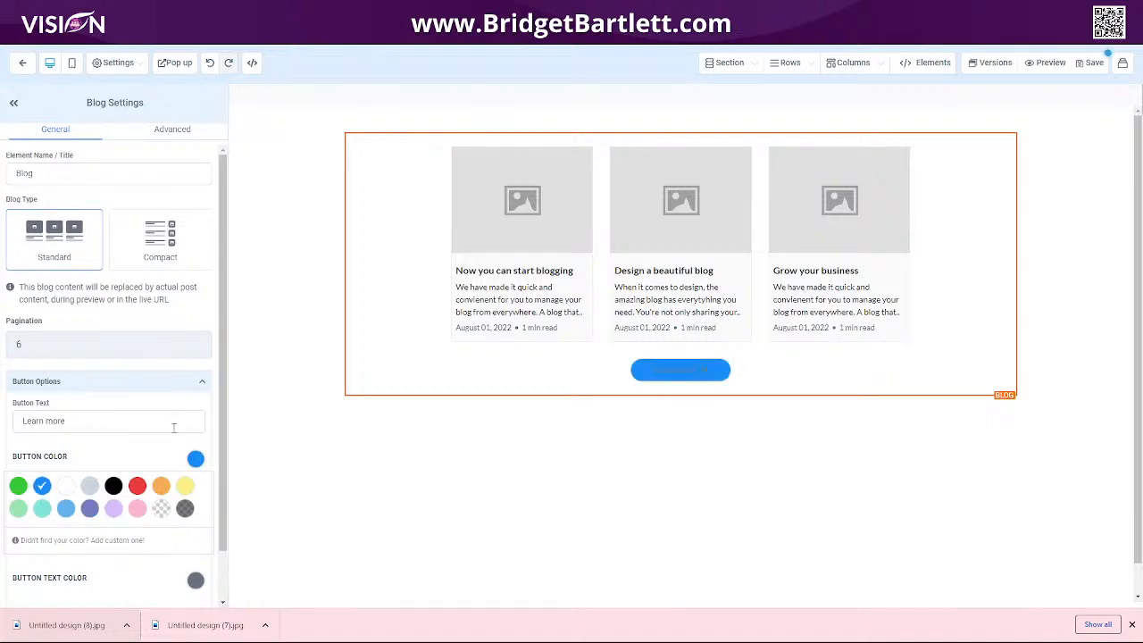
scroll(176, 432, down, 2)
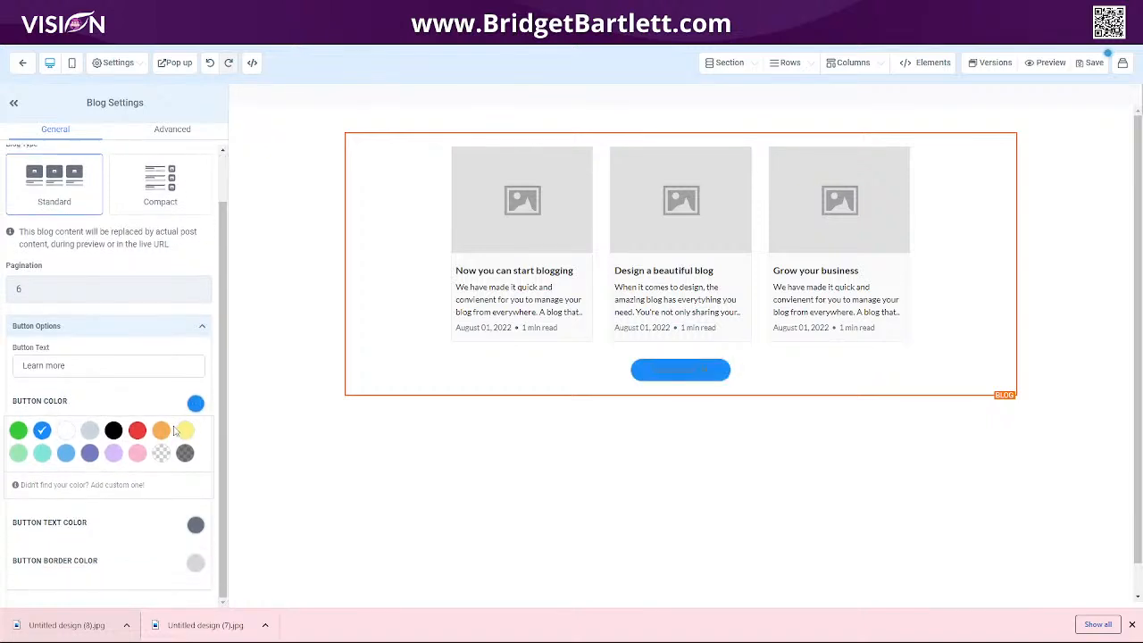
click(194, 525)
click(68, 554)
Set the blog button's border color to black and open the blog element's advanced settings
scroll(165, 446, down, 3)
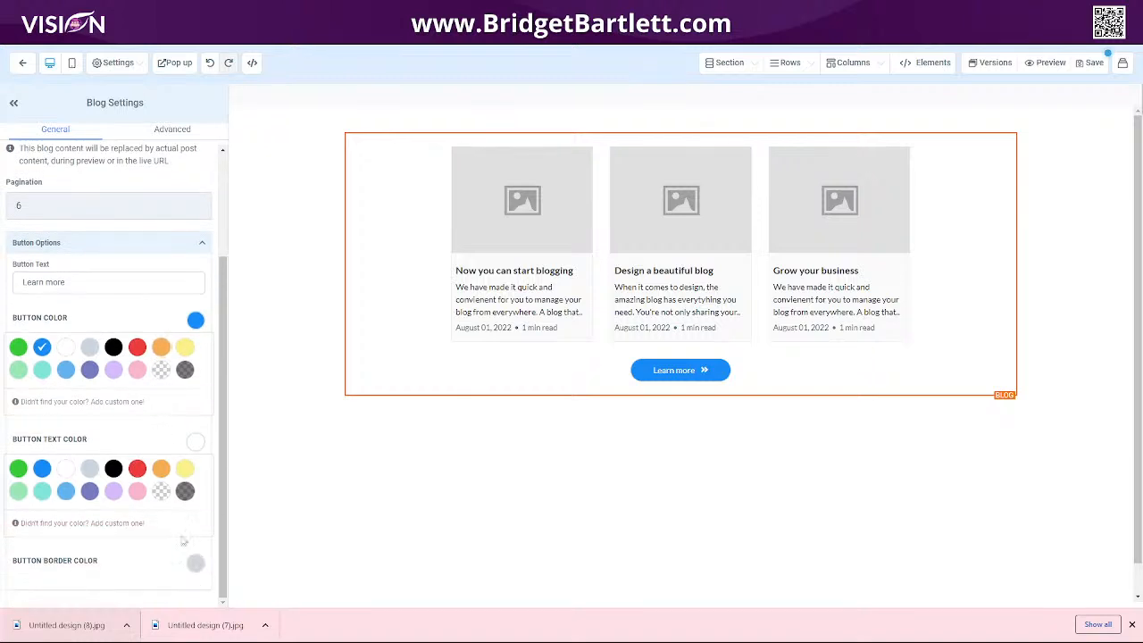
click(195, 566)
scroll(133, 536, down, 3)
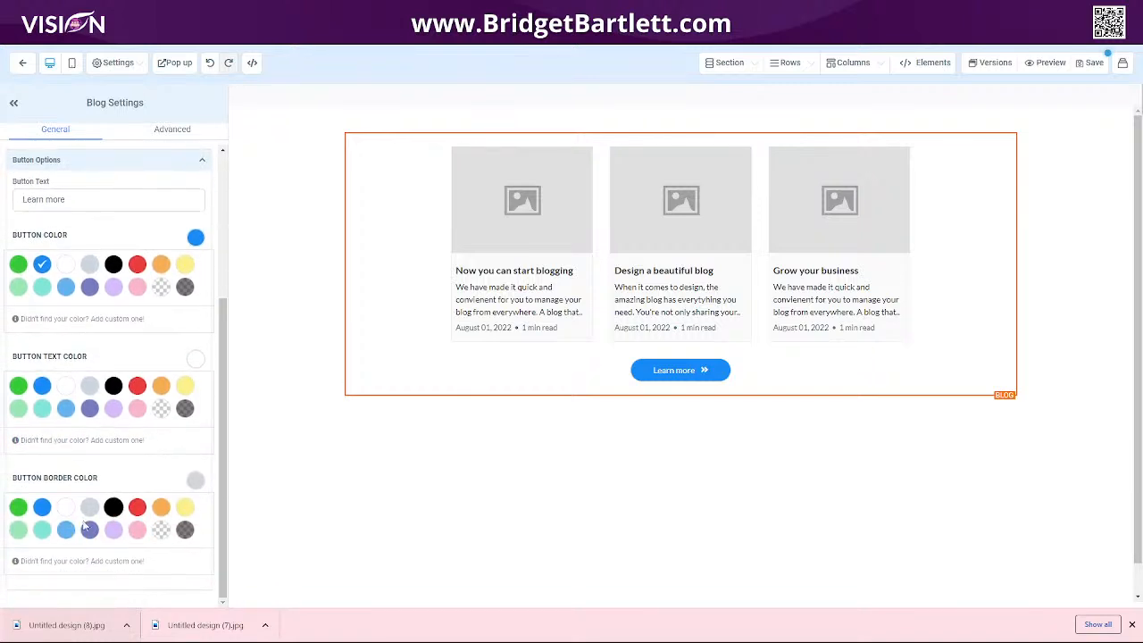
click(114, 505)
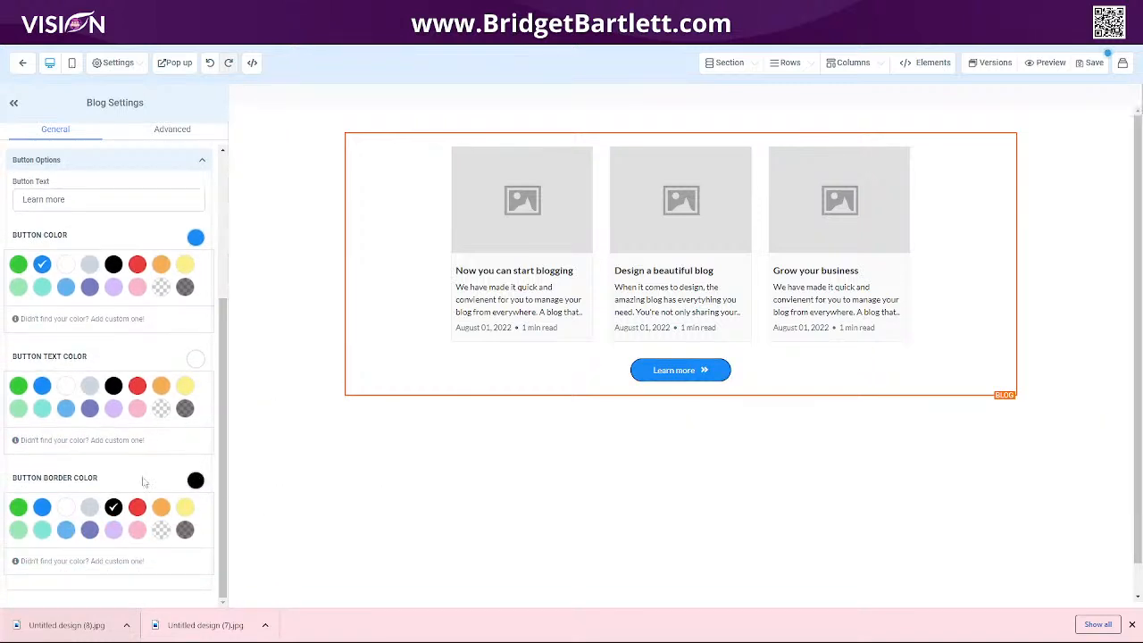
scroll(136, 482, up, 8)
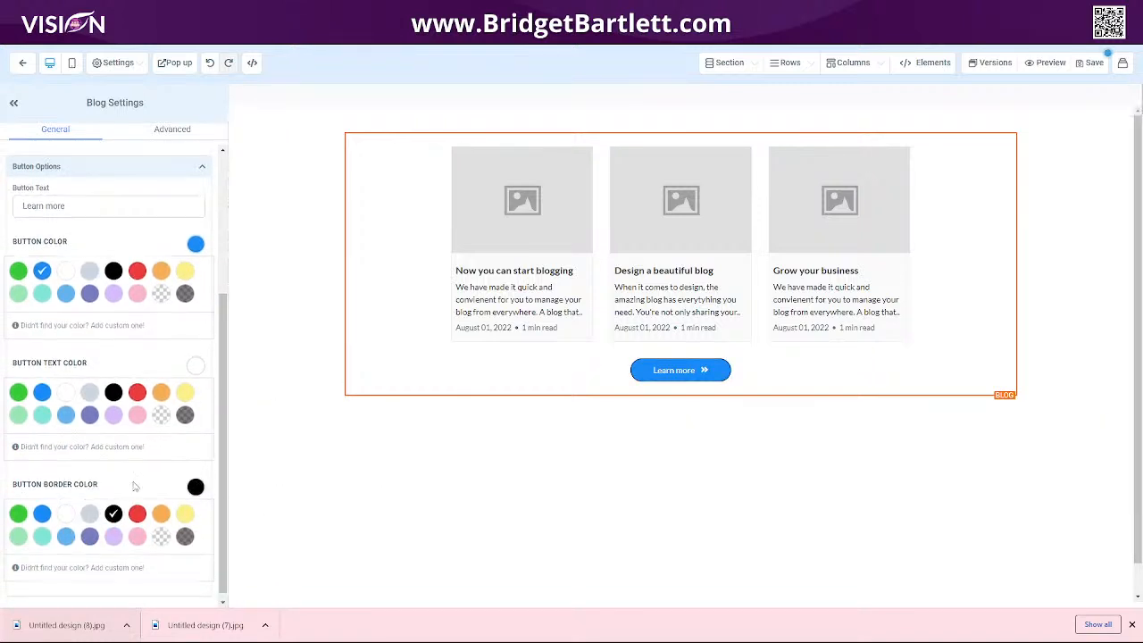
click(176, 134)
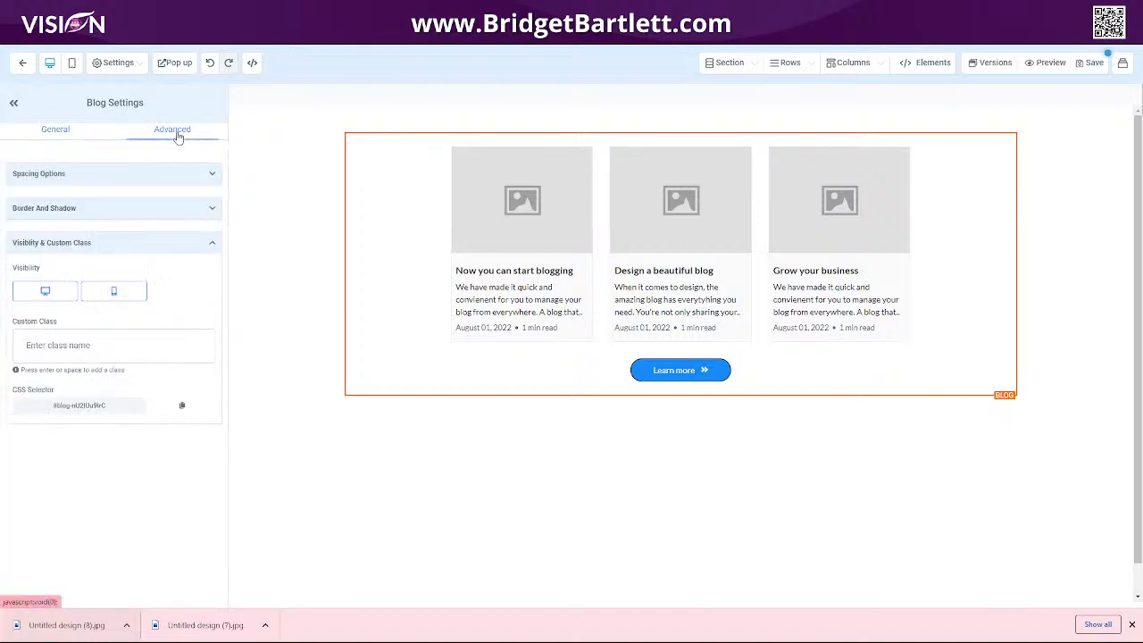
Review the padding and margin options in the blog element's spacing settings
click(140, 178)
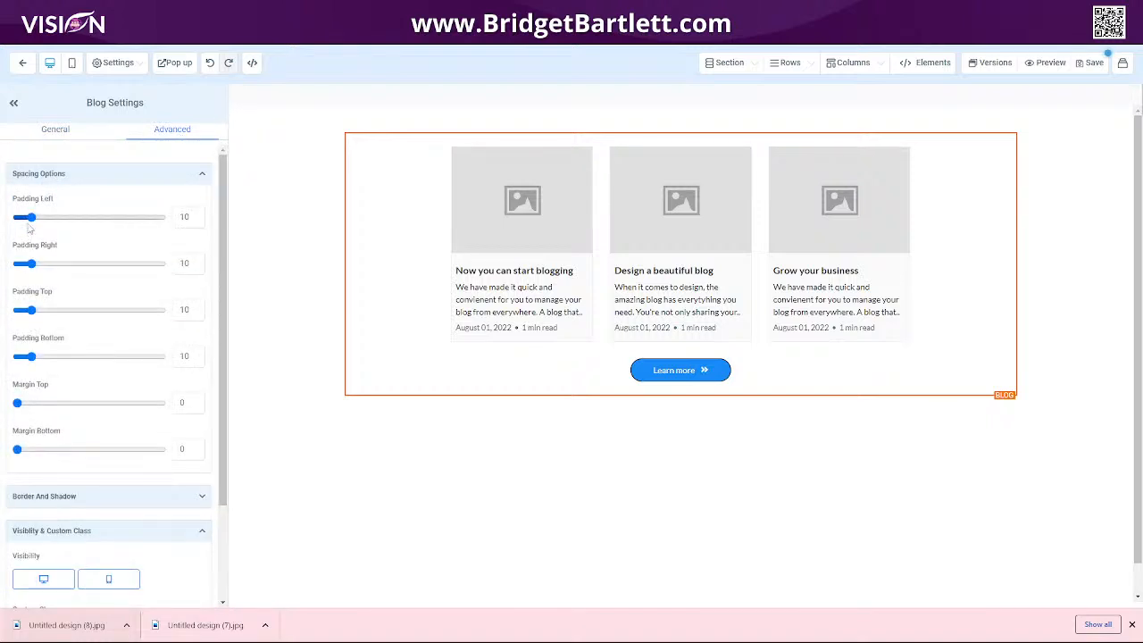
drag(29, 218, 31, 266)
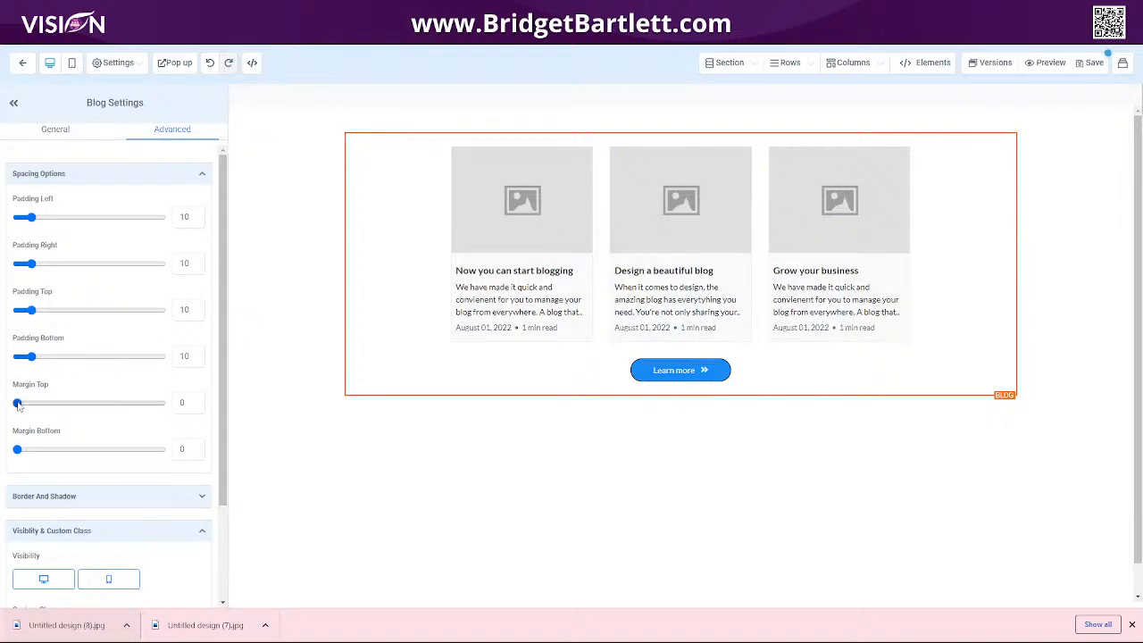
mouse_move(18, 404)
mouse_down()
mouse_move(72, 404)
mouse_move(11, 403)
mouse_up()
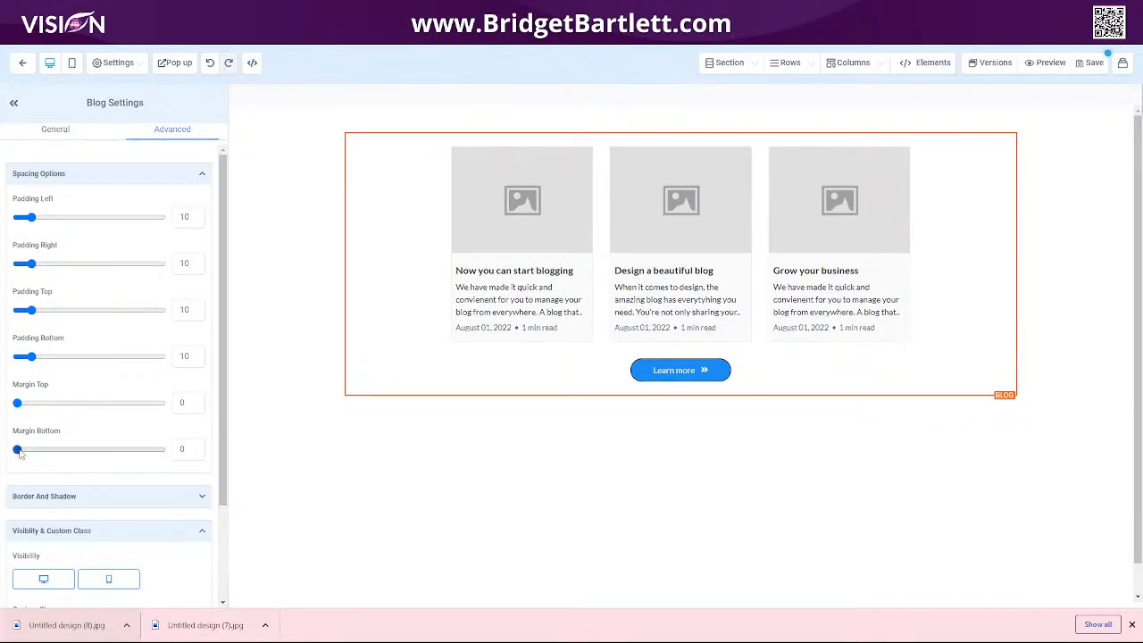
mouse_move(17, 449)
mouse_down()
mouse_move(87, 450)
mouse_move(17, 462)
mouse_up()
Give the blog element a Full Border and keep its border style Solid
scroll(123, 424, down, 2)
click(75, 379)
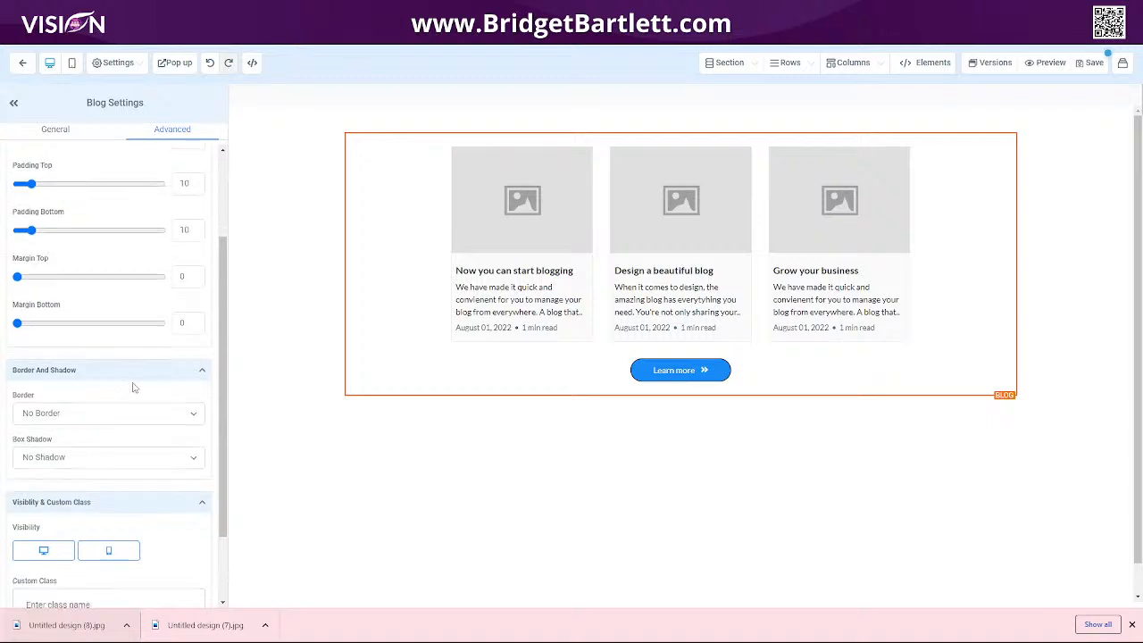
scroll(133, 385, down, 1)
click(77, 324)
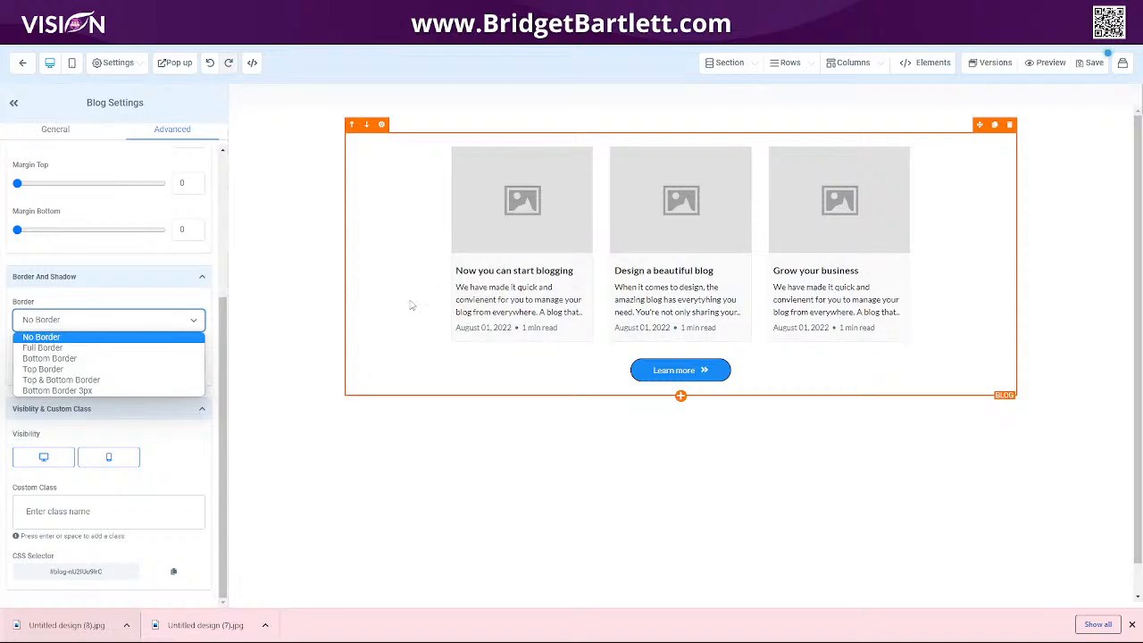
click(100, 347)
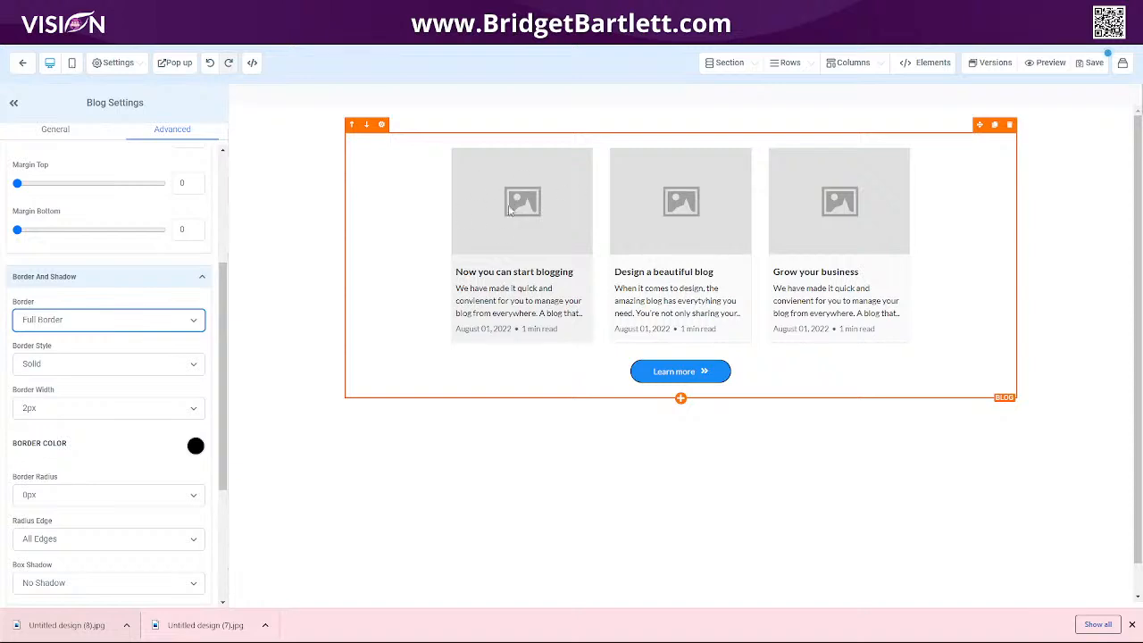
click(138, 369)
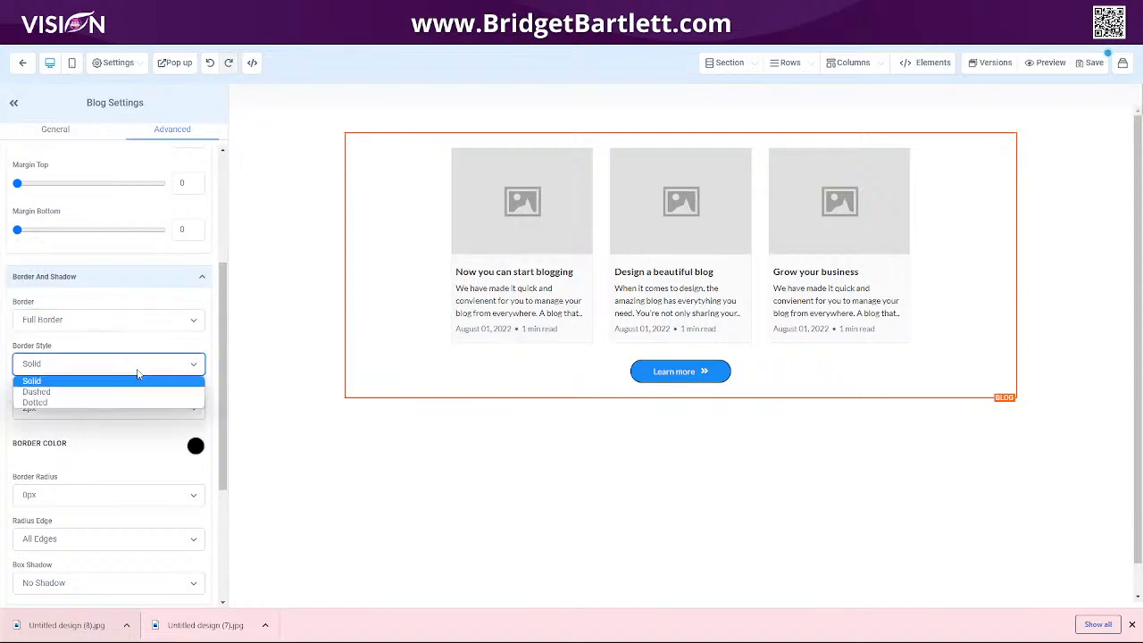
click(83, 343)
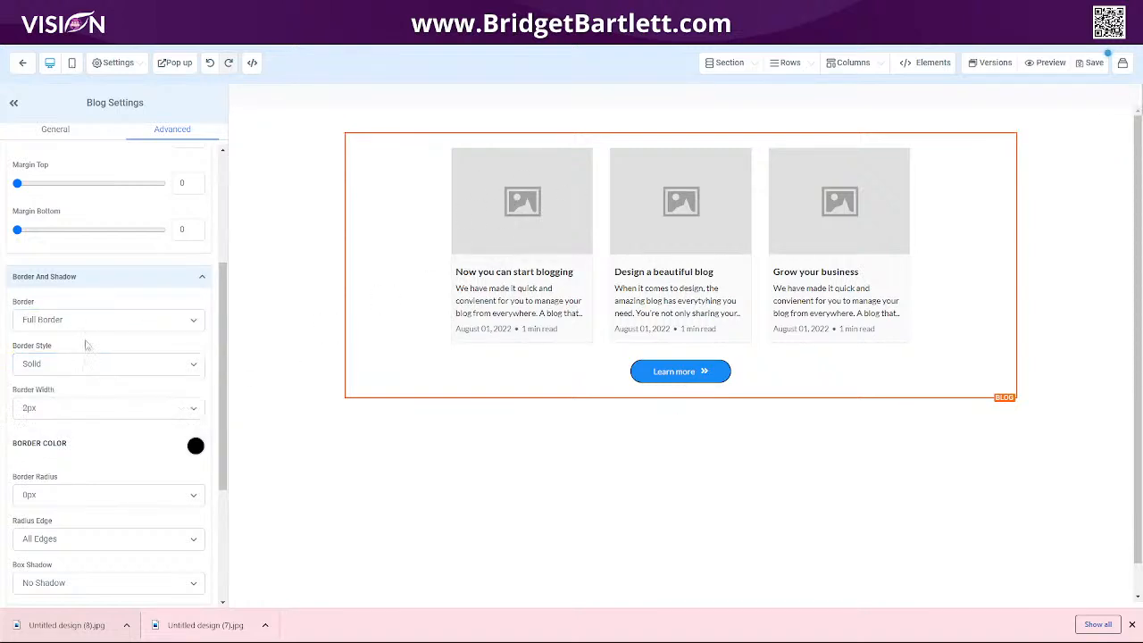
Set the blog element's border radius to 5px and its box shadow to 20% Drop Shadow, keeping the border color black
scroll(71, 410, down, 5)
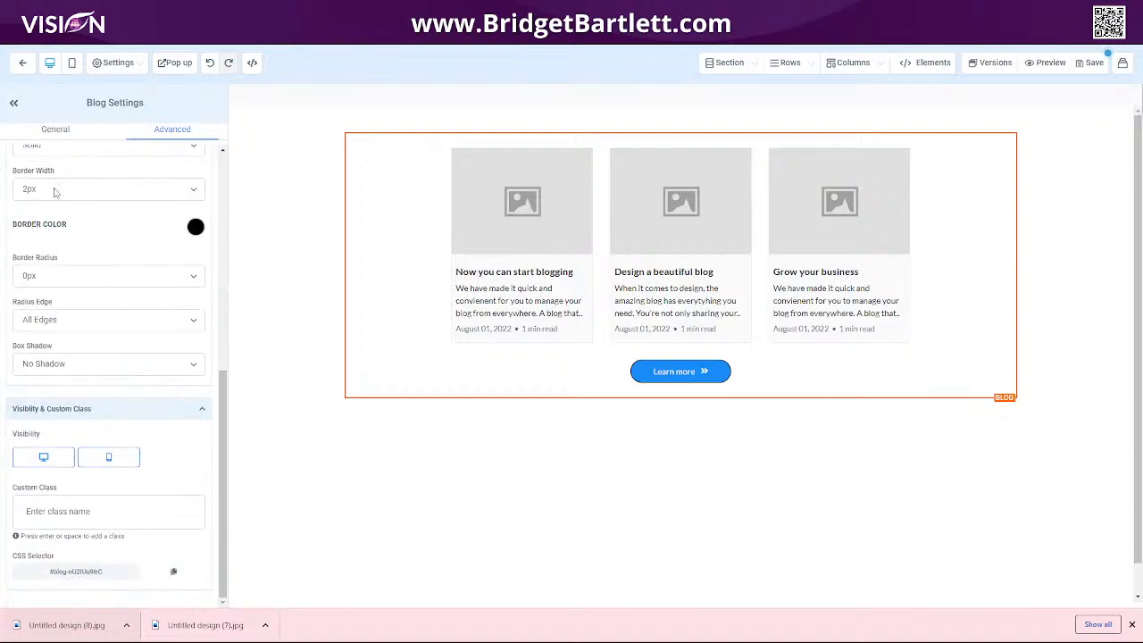
click(196, 227)
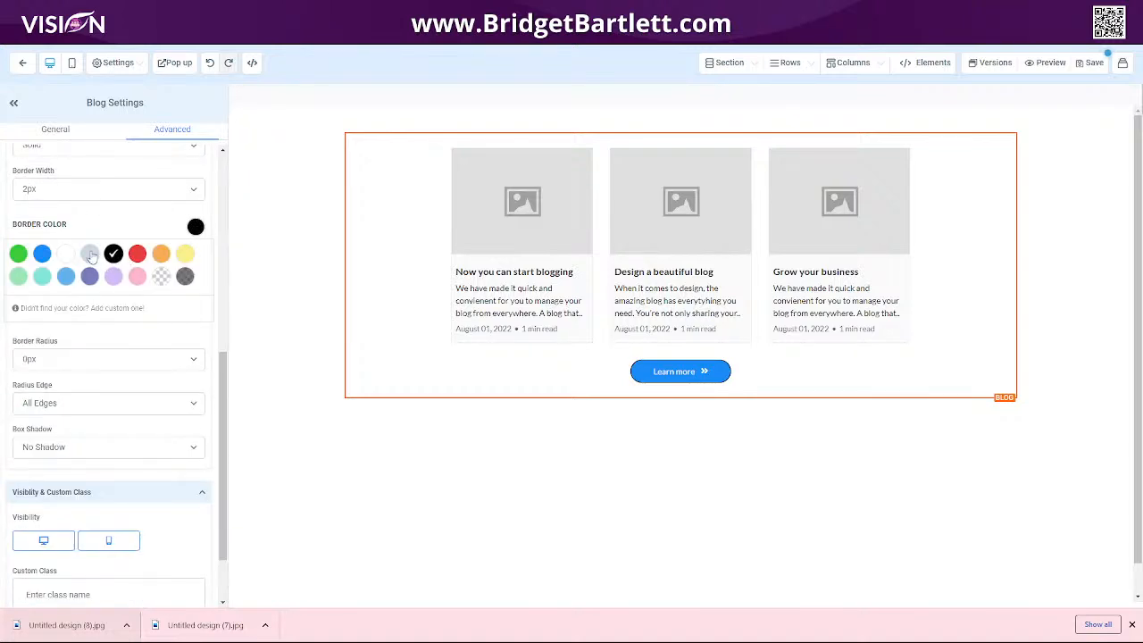
scroll(140, 331, down, 2)
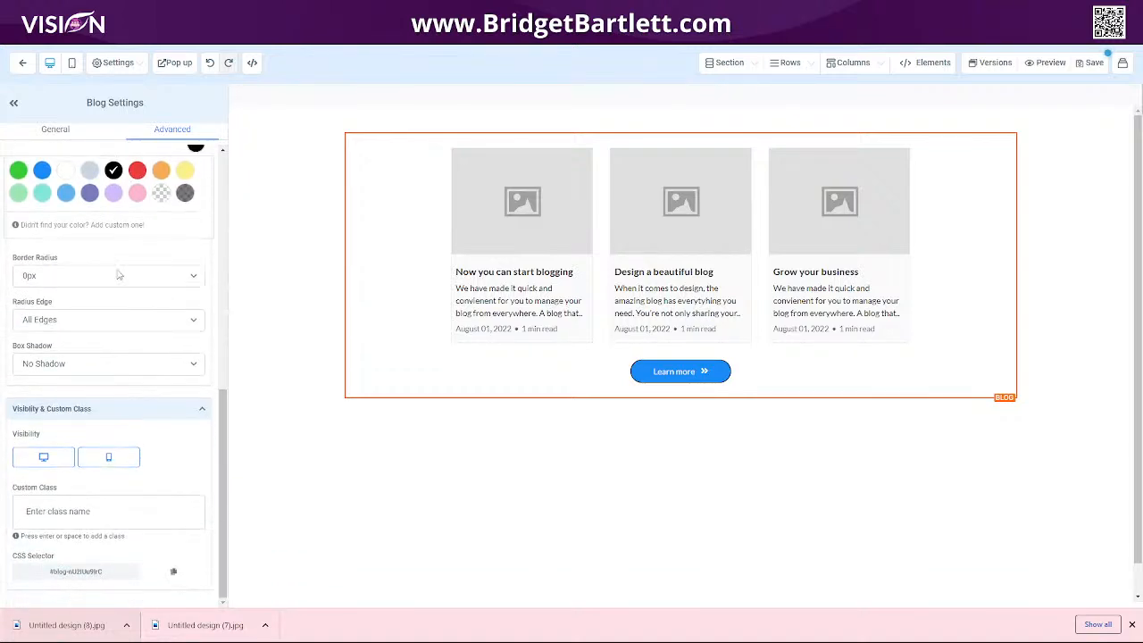
click(117, 275)
click(93, 348)
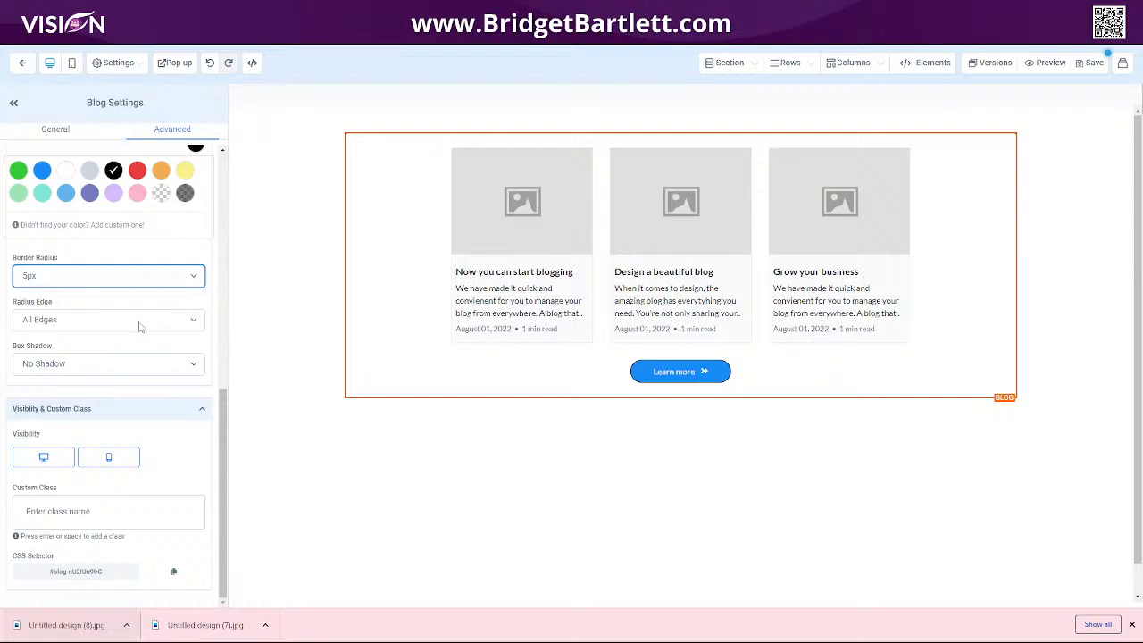
click(127, 365)
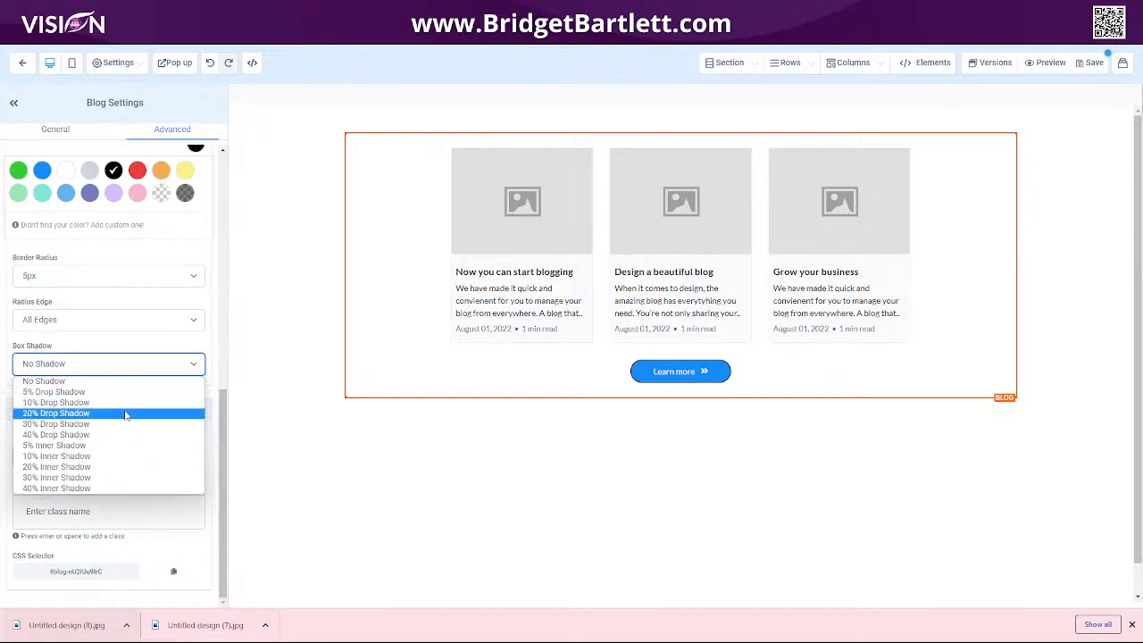
click(127, 414)
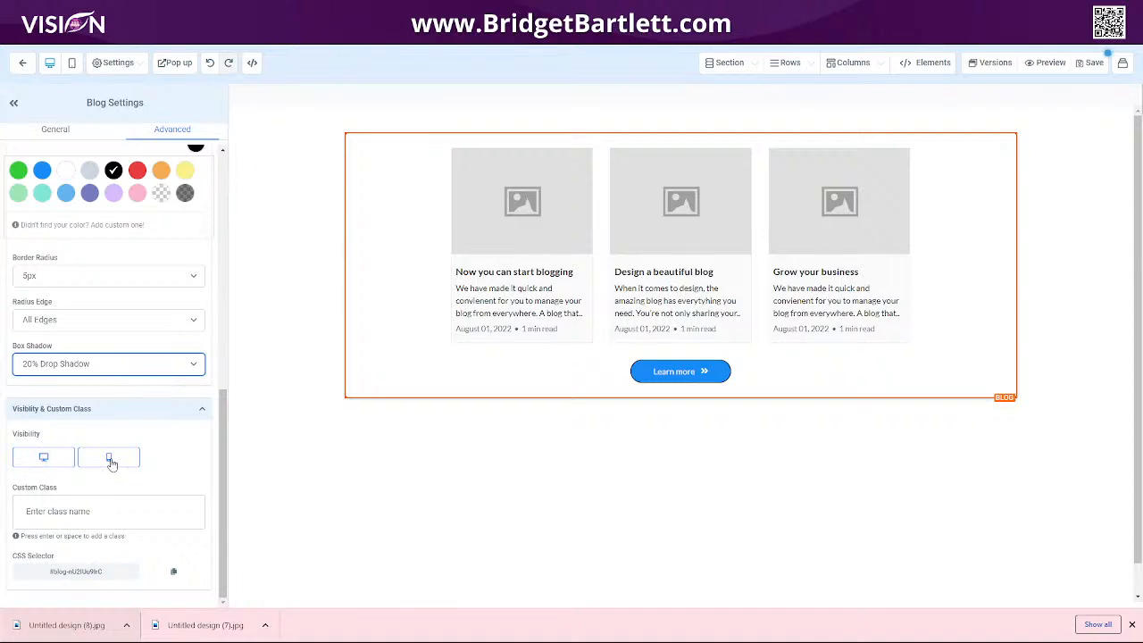
Try the Compact blog type in the mobile preview, restore Standard and return to the desktop preview
click(72, 62)
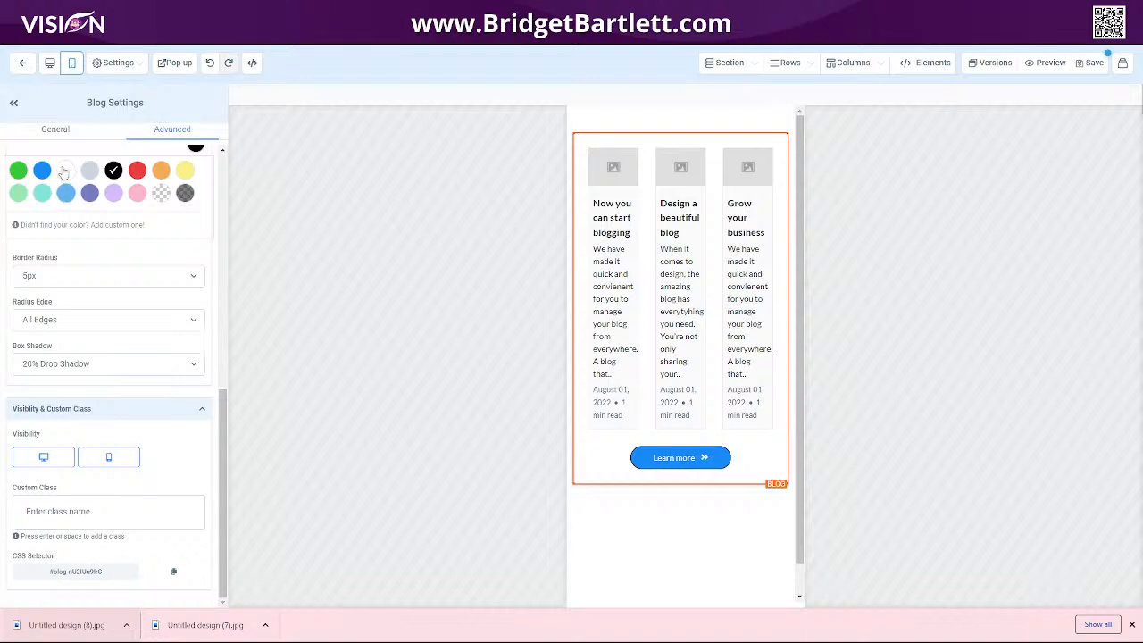
click(54, 130)
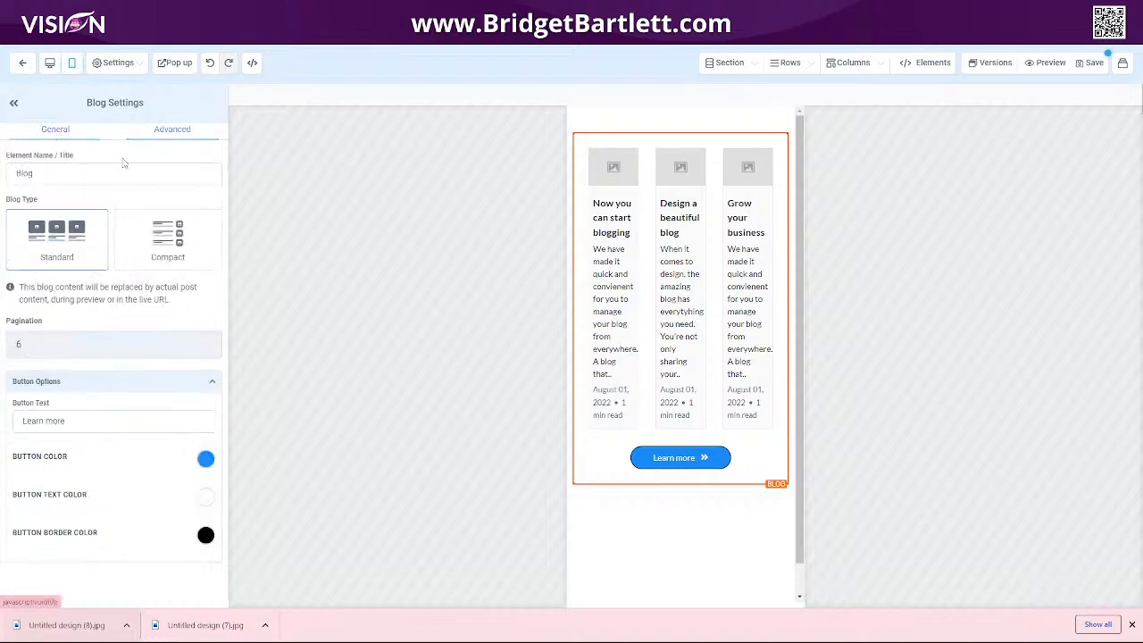
click(168, 239)
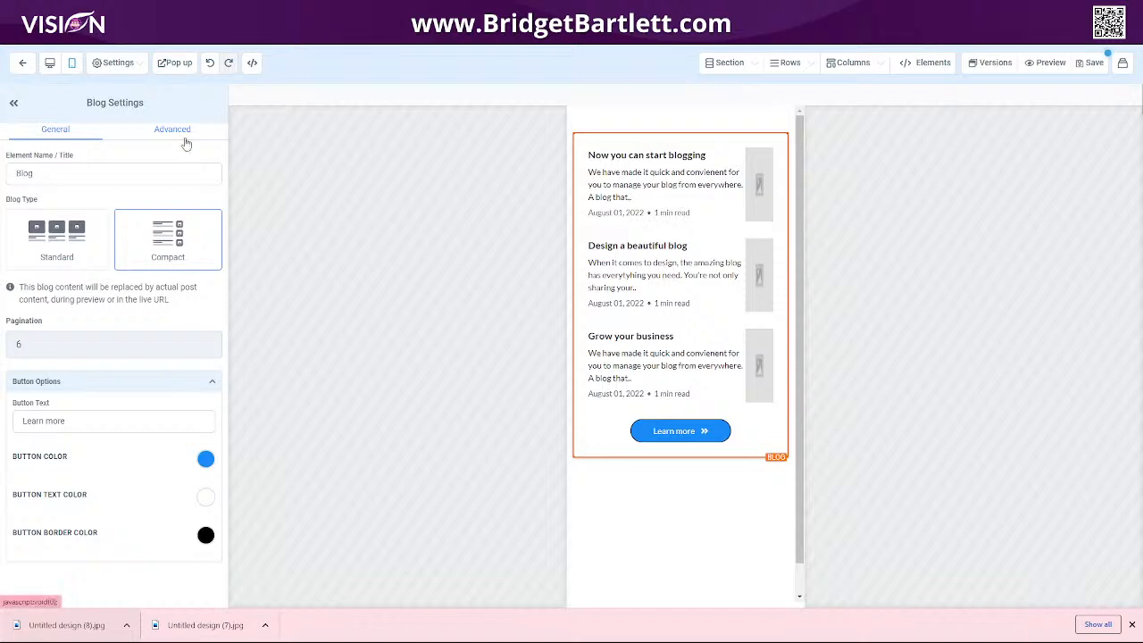
click(37, 258)
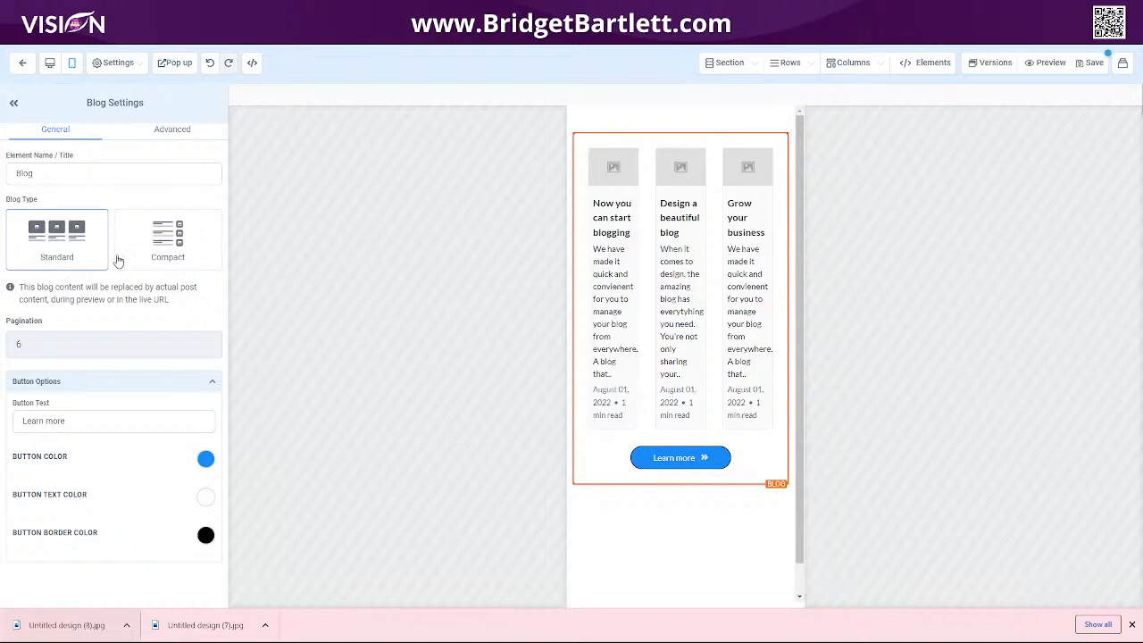
click(173, 131)
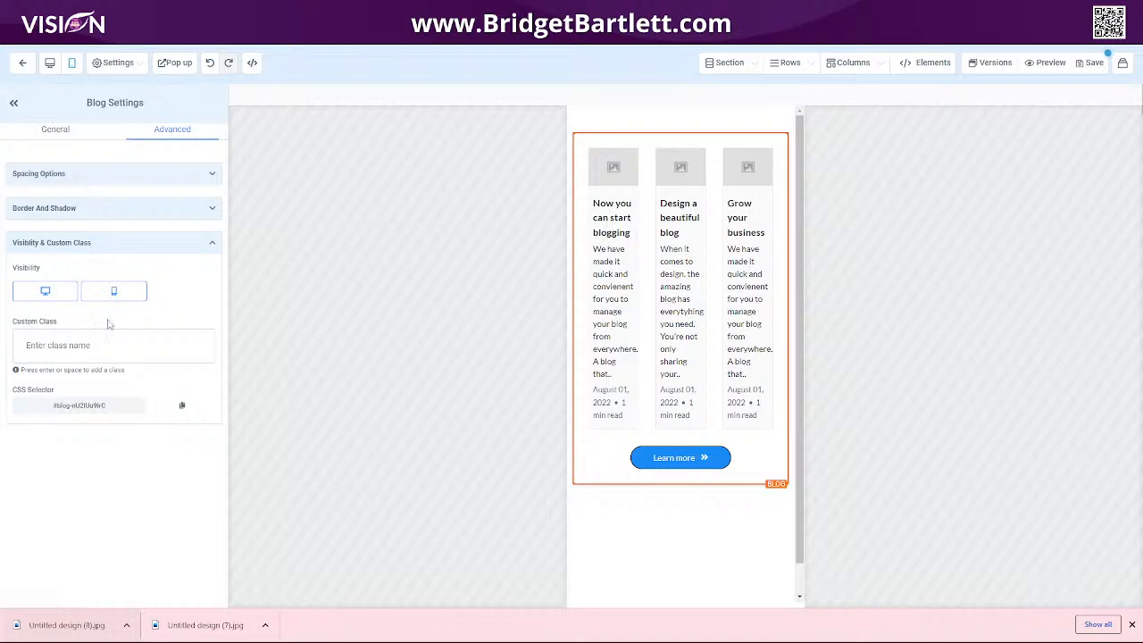
click(51, 63)
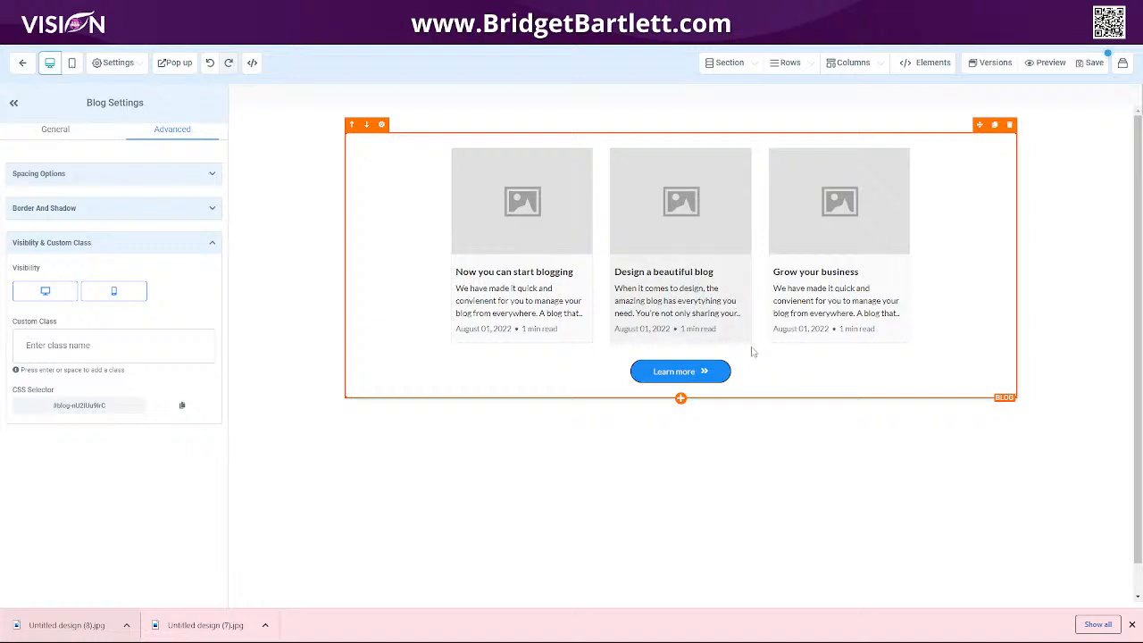
Switch to the Vision dashboard and open its Sites area
click(1041, 202)
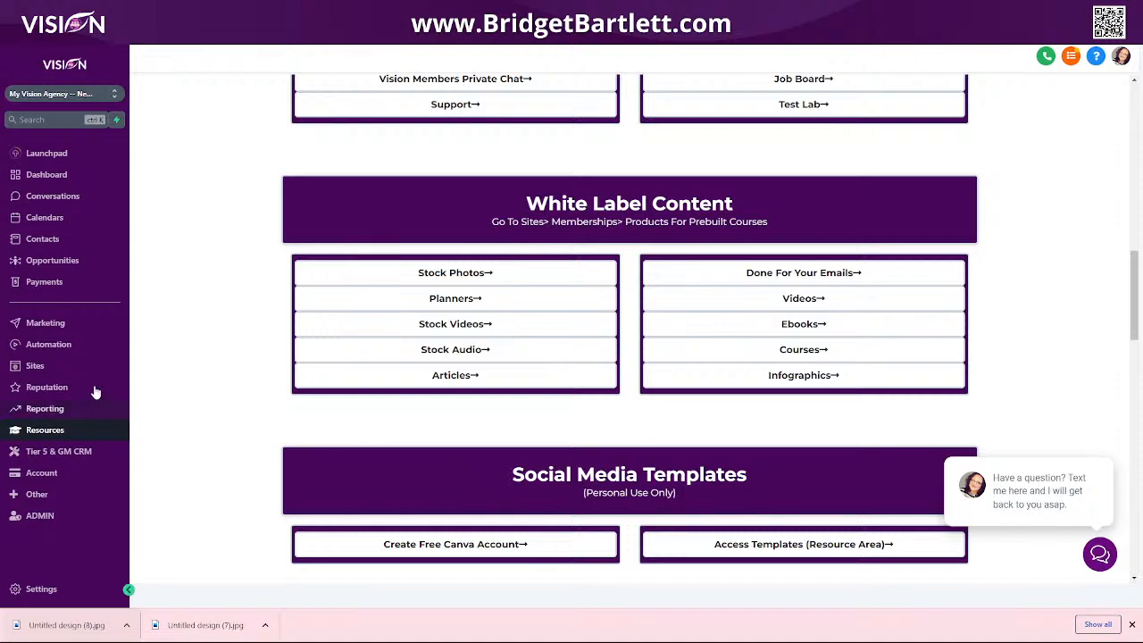
click(66, 365)
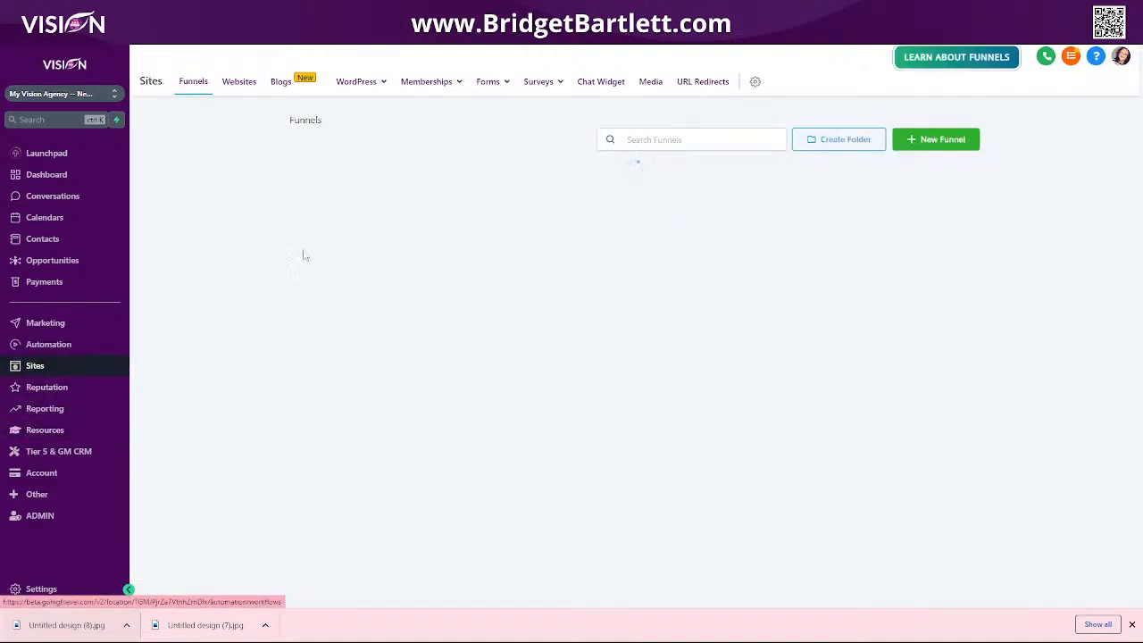